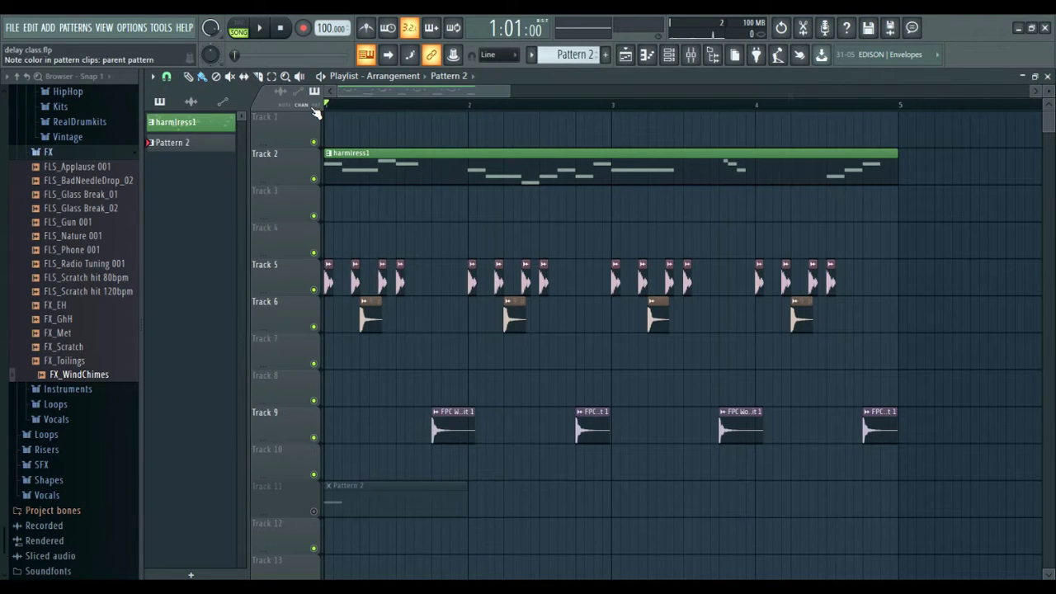
# Step: Play the full arrangement from the beginning, pause it in bar 4 and look over the playlist tracks
pyautogui.click(261, 29)
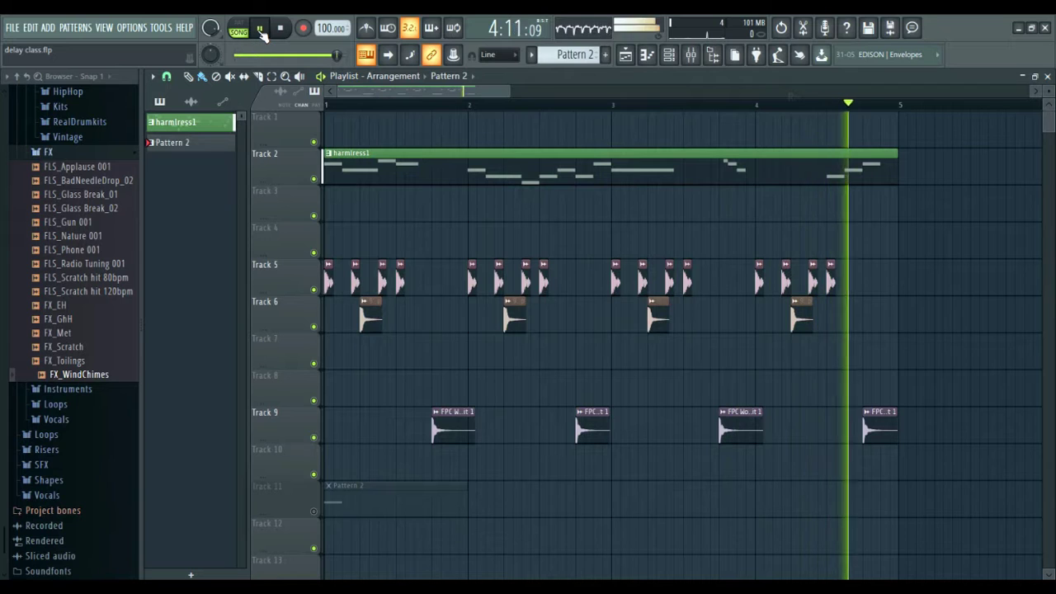
pyautogui.click(260, 29)
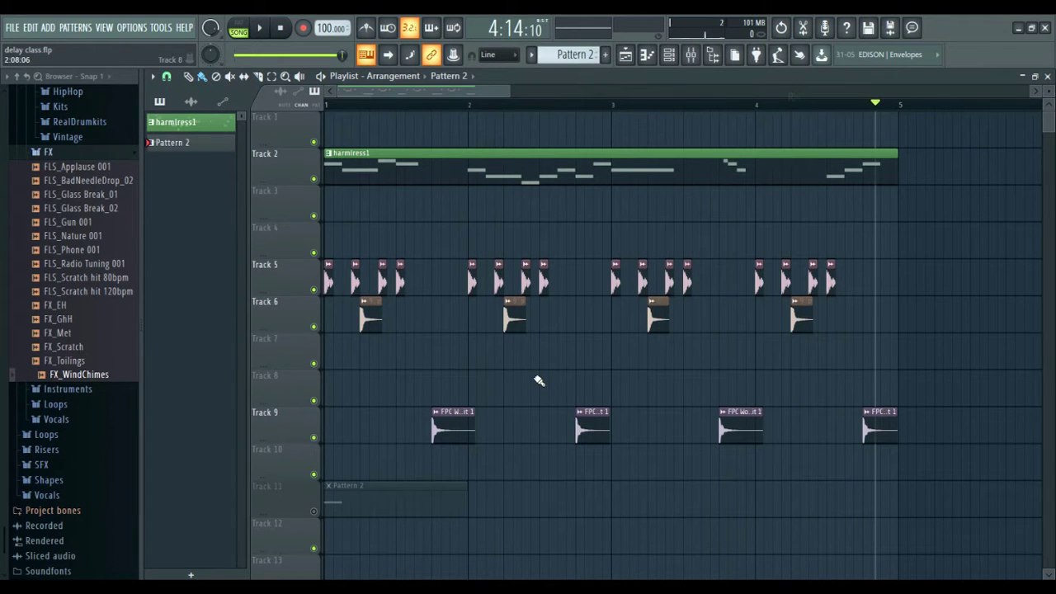
pyautogui.scroll(-3, 538, 302)
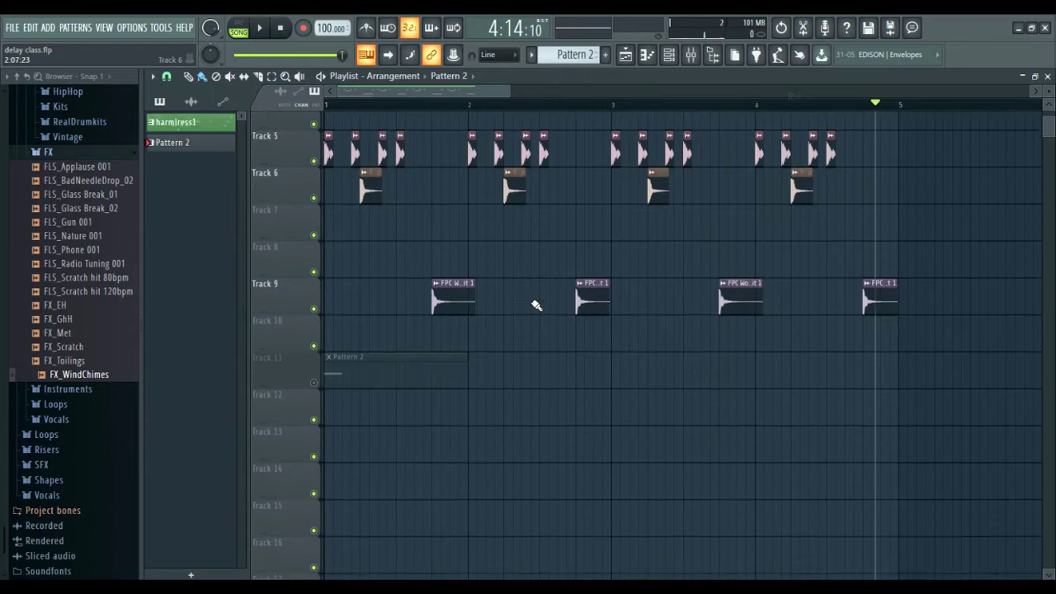
pyautogui.scroll(3, 537, 302)
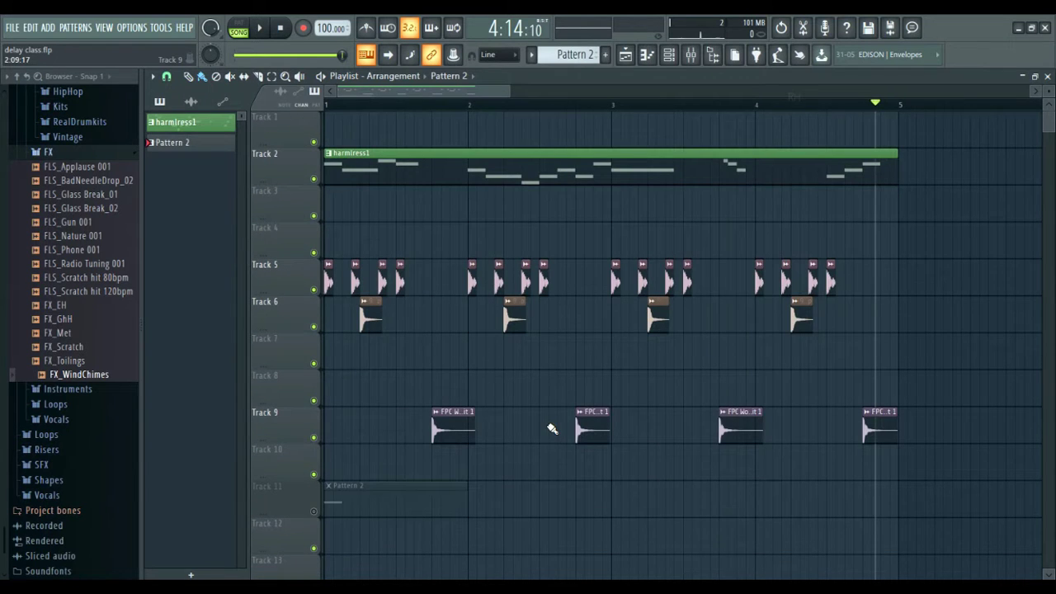
# Step: Solo Track 11 containing Pattern 2 and set the playback selection to bars 1 and 2
pyautogui.scroll(-5, 549, 385)
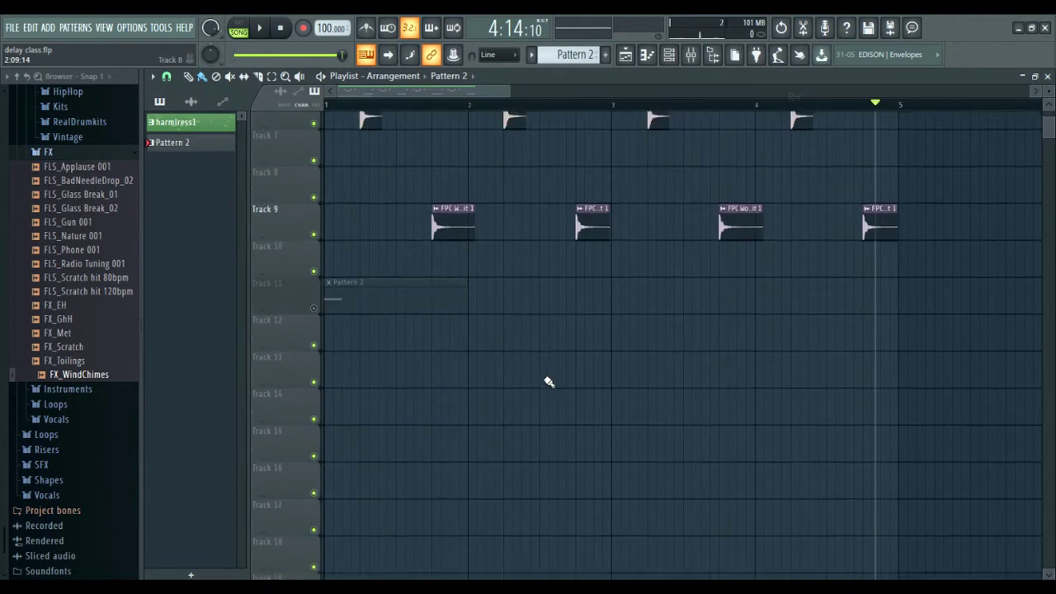
pyautogui.rightClick(313, 254)
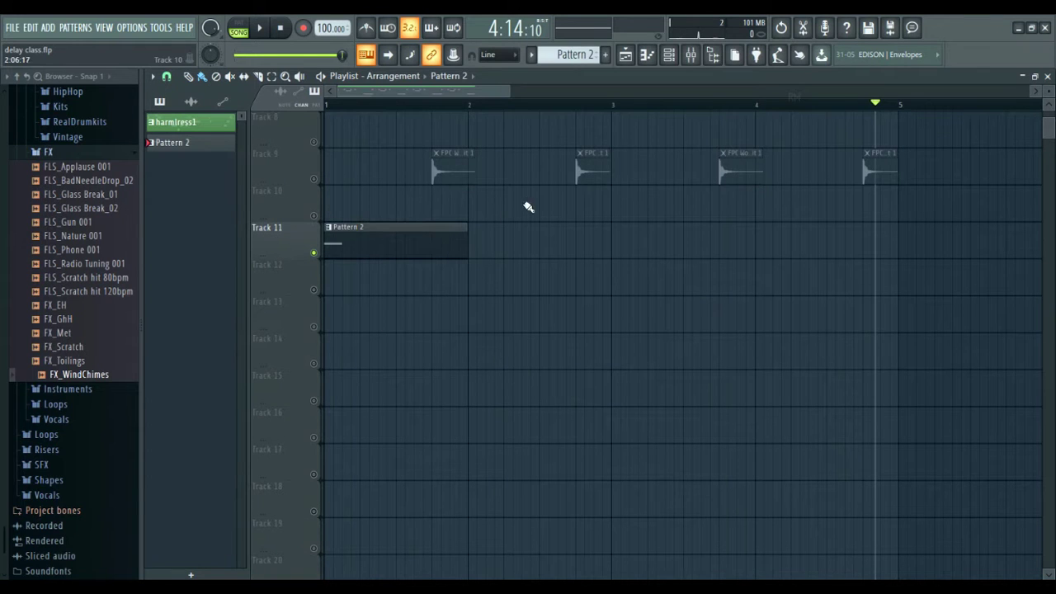
pyautogui.moveTo(616, 111); pyautogui.dragTo(153, 333)
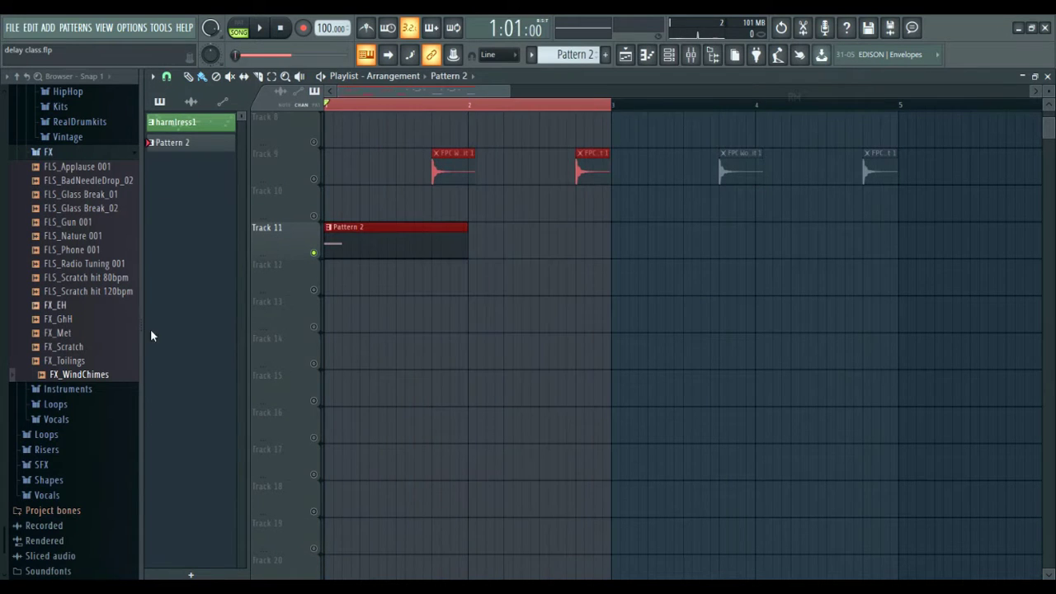
pyautogui.click(720, 358)
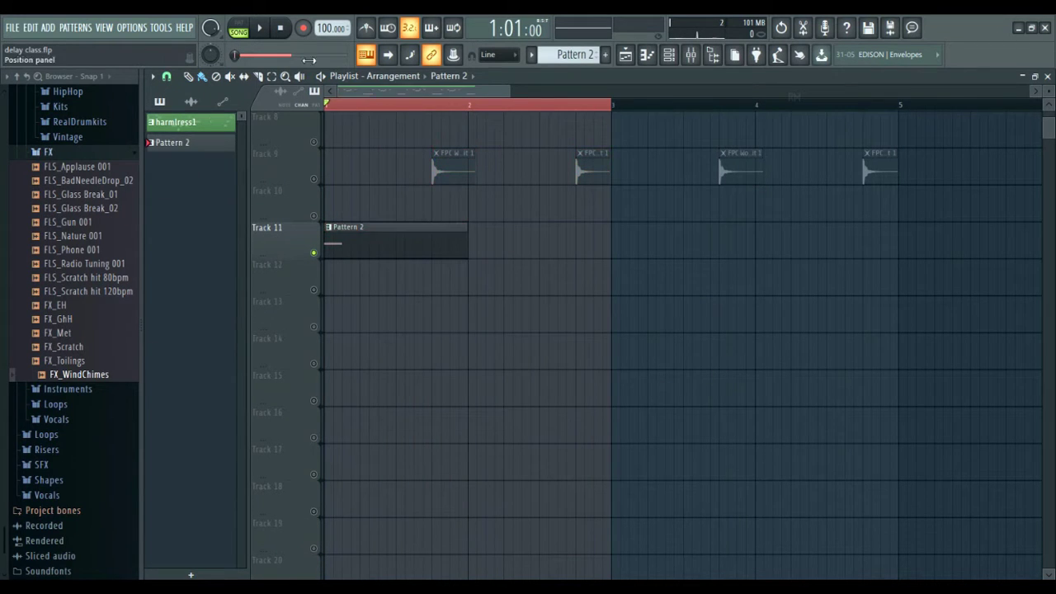
# Step: Play the soloed Pattern 2 and check the Additive Wurly FG #2 channel in the channel rack
pyautogui.click(261, 30)
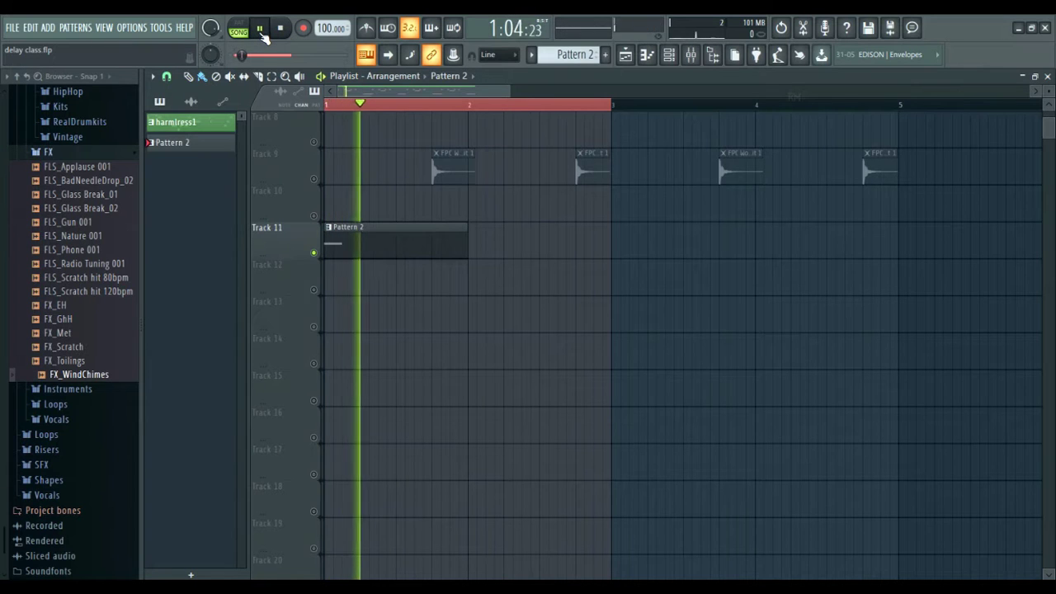
pyautogui.click(261, 30)
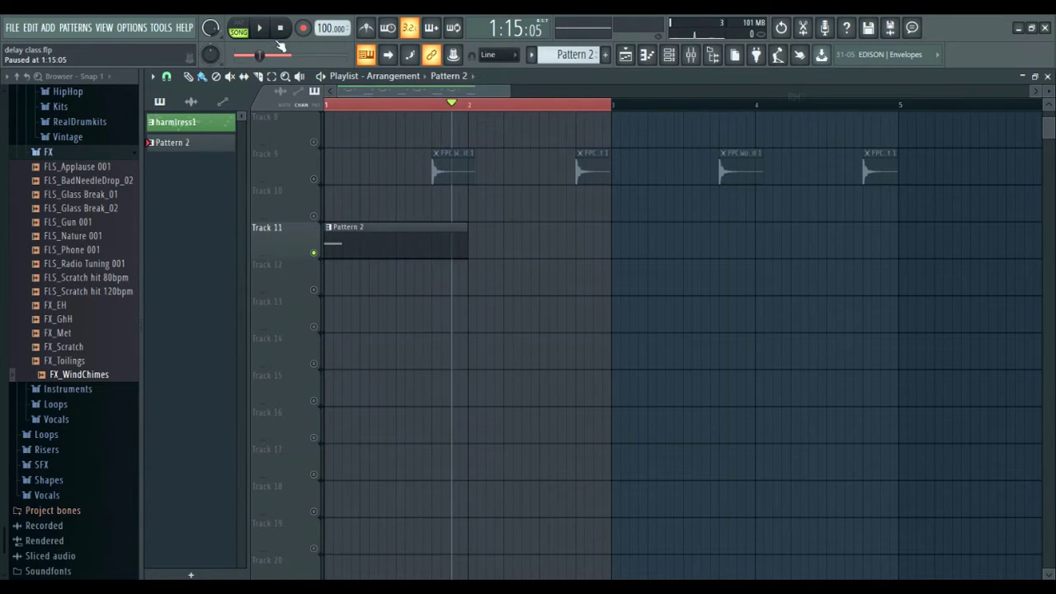
pyautogui.click(670, 56)
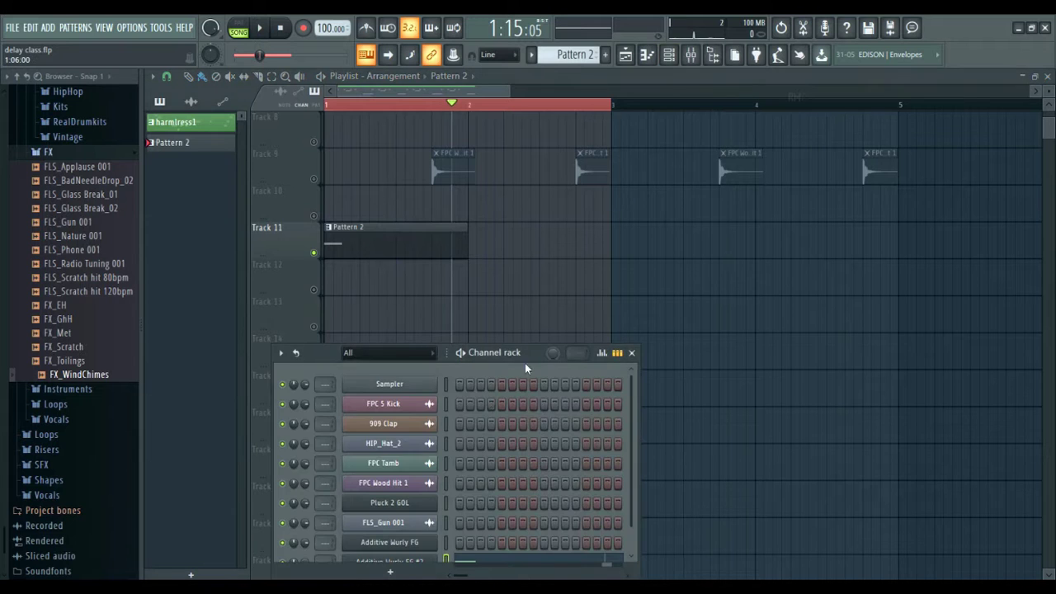
pyautogui.moveTo(525, 363); pyautogui.dragTo(567, 155)
pyautogui.scroll(-1, 498, 219)
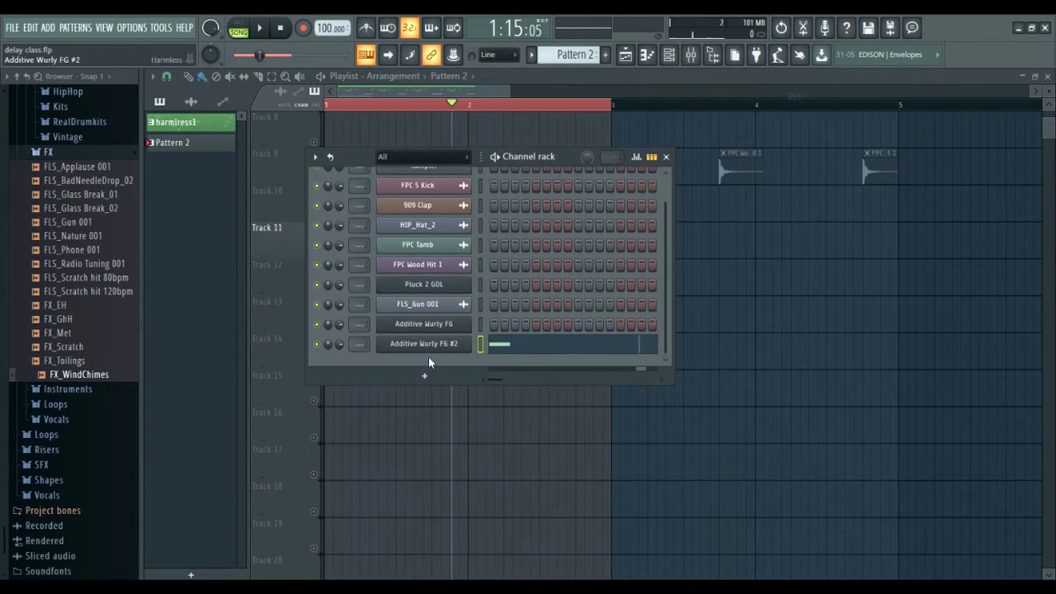
pyautogui.click(666, 156)
# Step: Open the mixer and audition the pattern through Insert 1 without any effect loaded
pyautogui.click(692, 54)
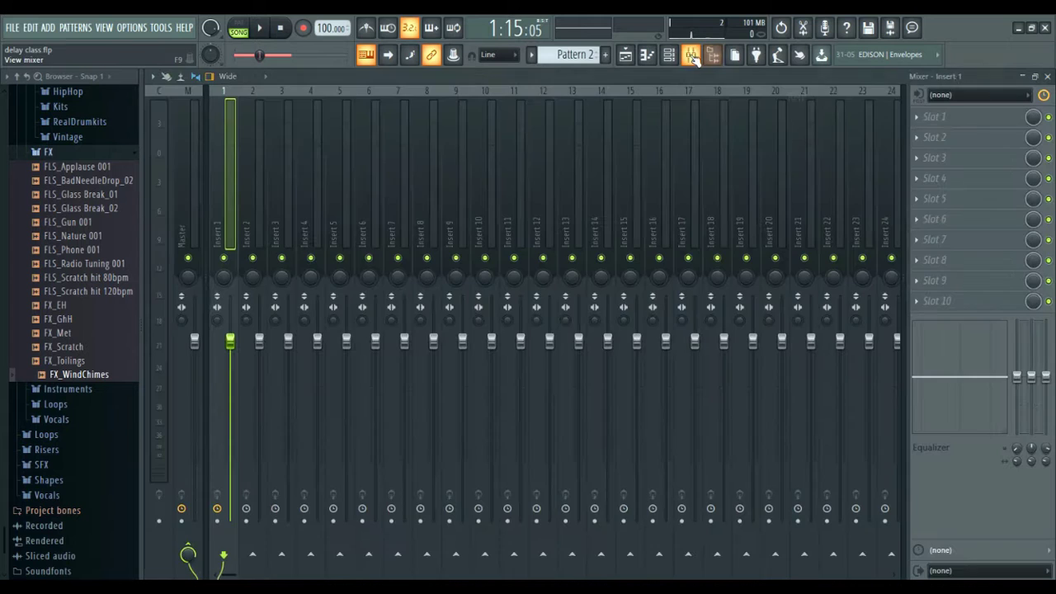
pyautogui.click(964, 123)
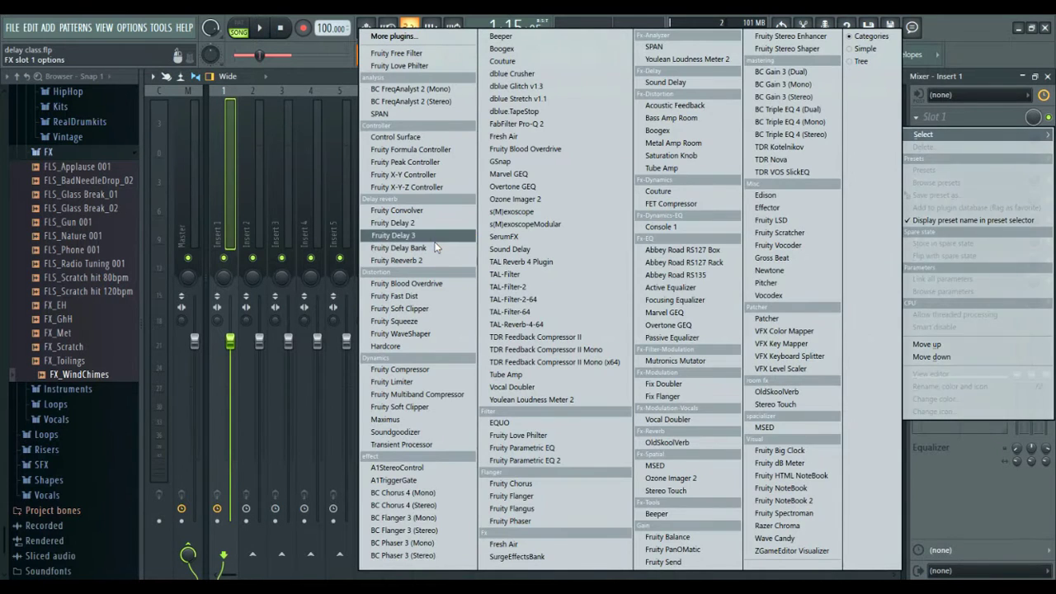
pyautogui.click(286, 39)
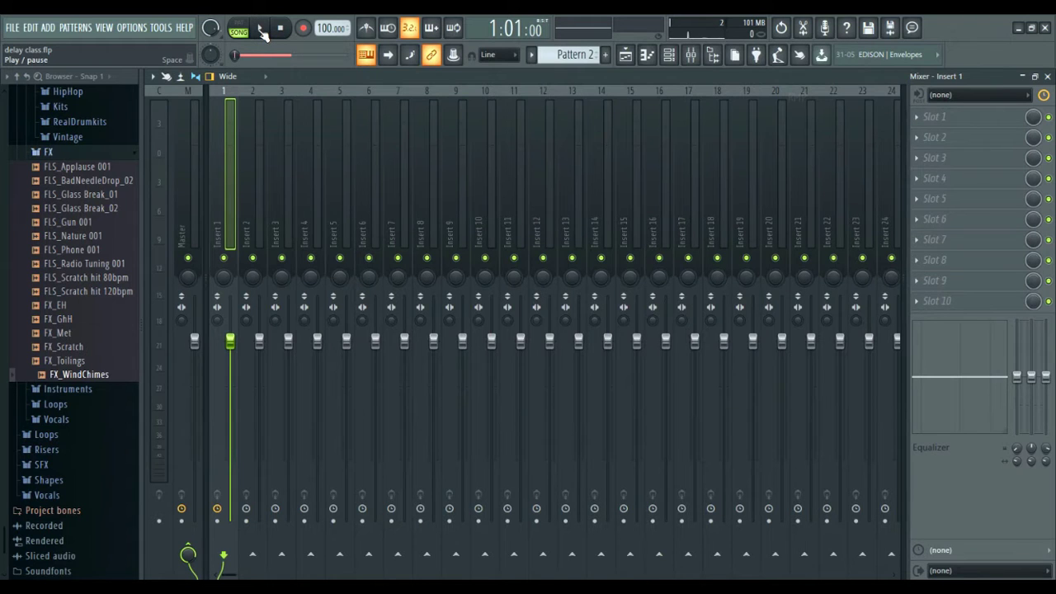
pyautogui.click(260, 30)
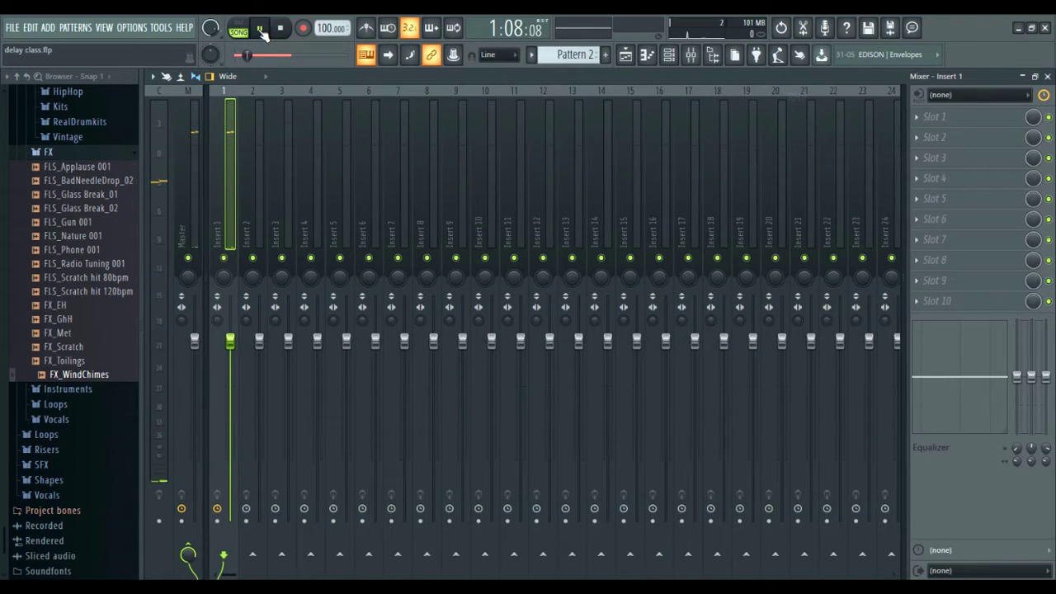
pyautogui.click(261, 30)
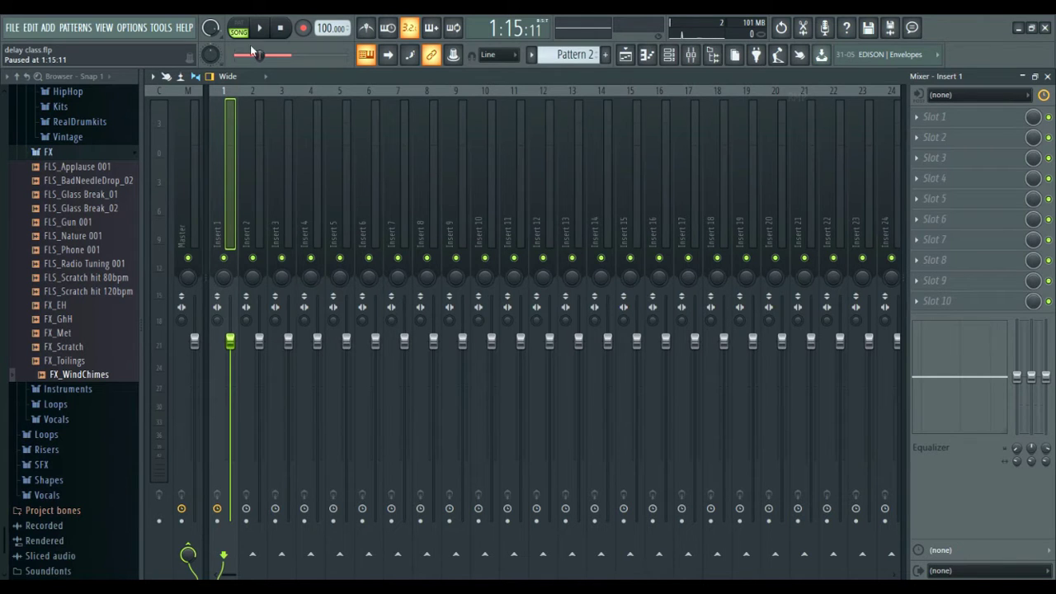
# Step: Load Fruity Delay 2 into the first effect slot of mixer Insert 1 and move its window to clear space
pyautogui.click(965, 122)
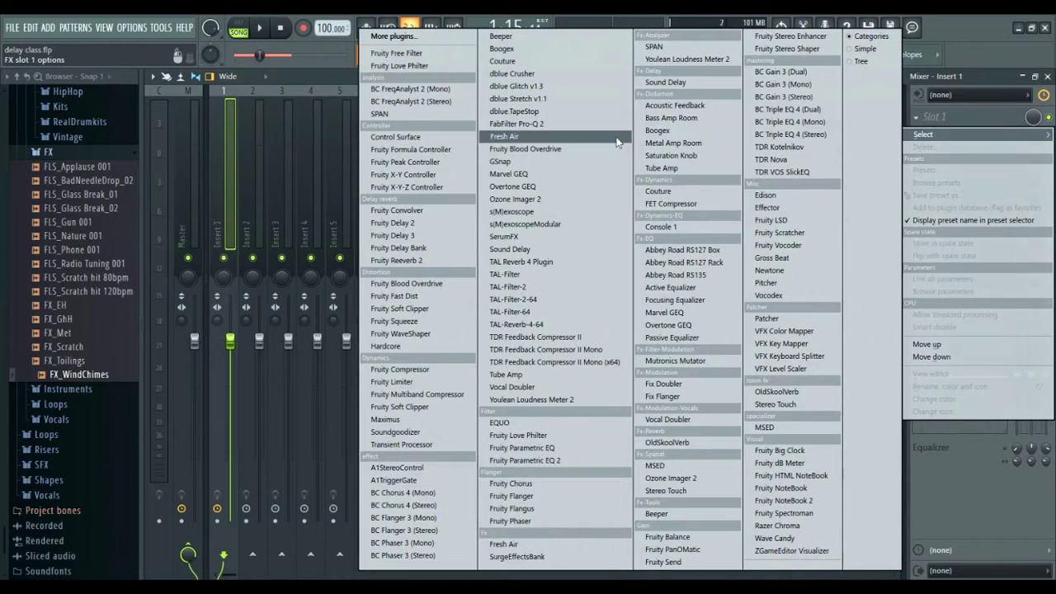
pyautogui.click(403, 225)
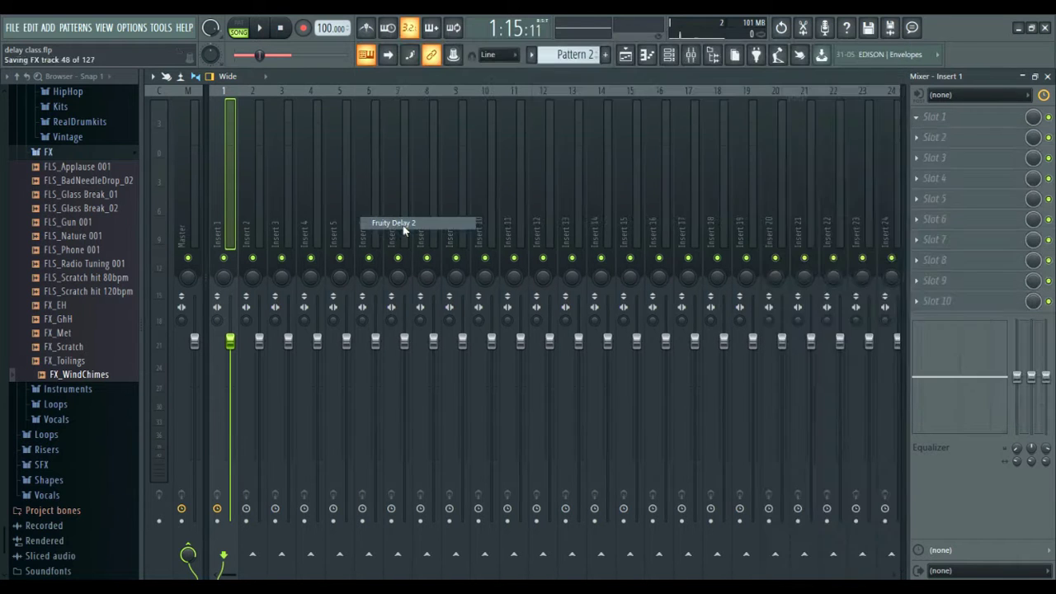
pyautogui.moveTo(371, 207); pyautogui.dragTo(534, 154)
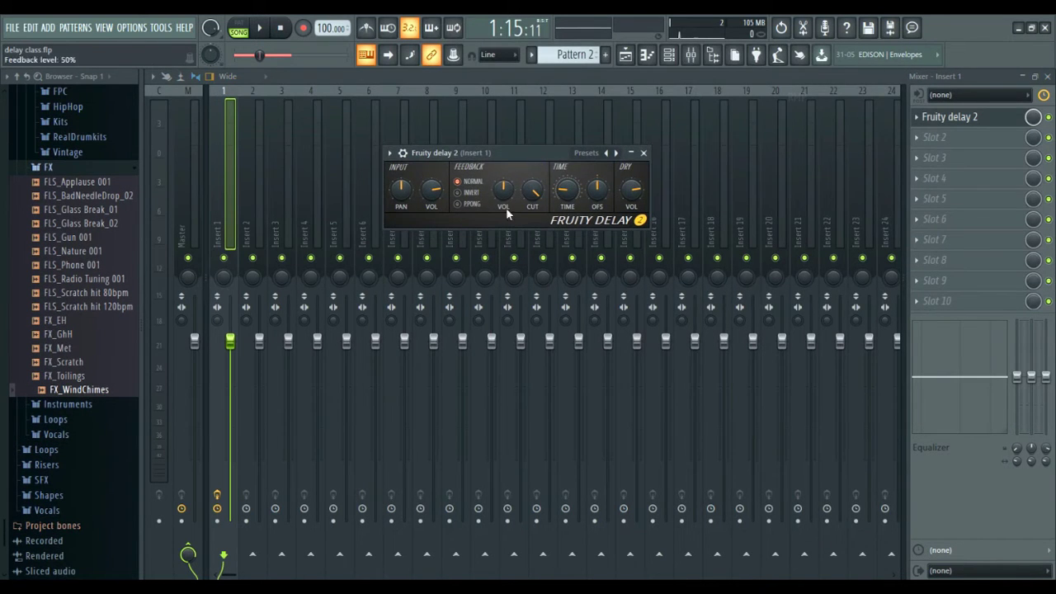
# Step: Play the pattern from the start to hear Fruity Delay 2 with its default settings, then pause
pyautogui.click(280, 28)
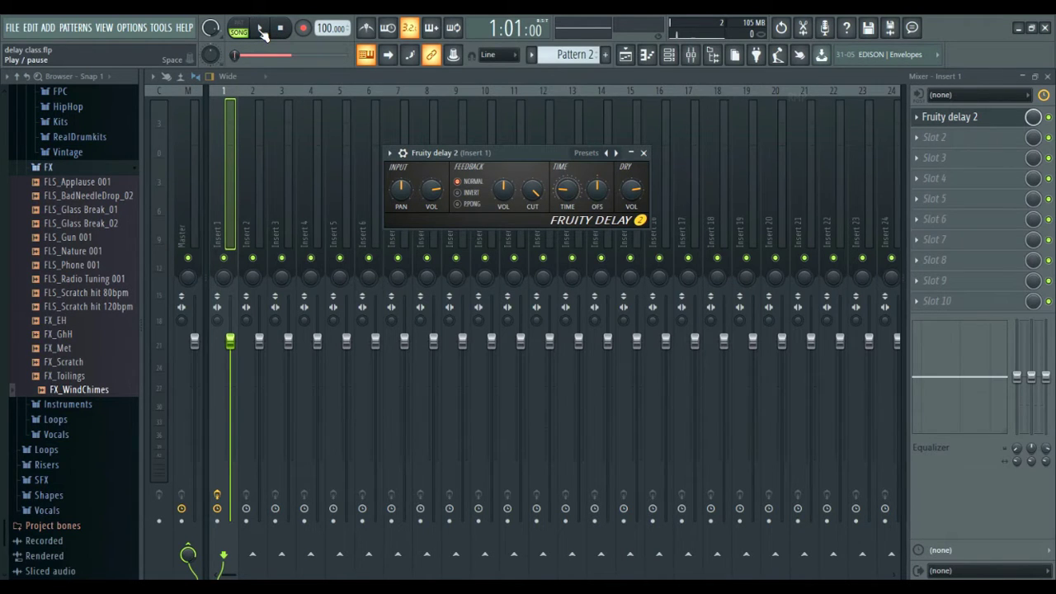
pyautogui.click(261, 29)
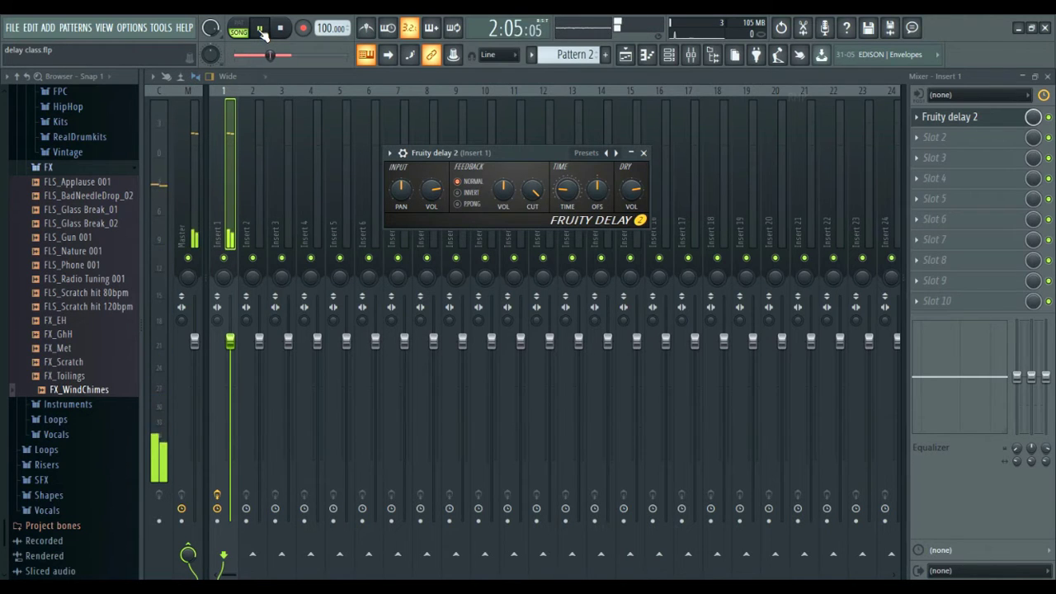
pyautogui.click(261, 30)
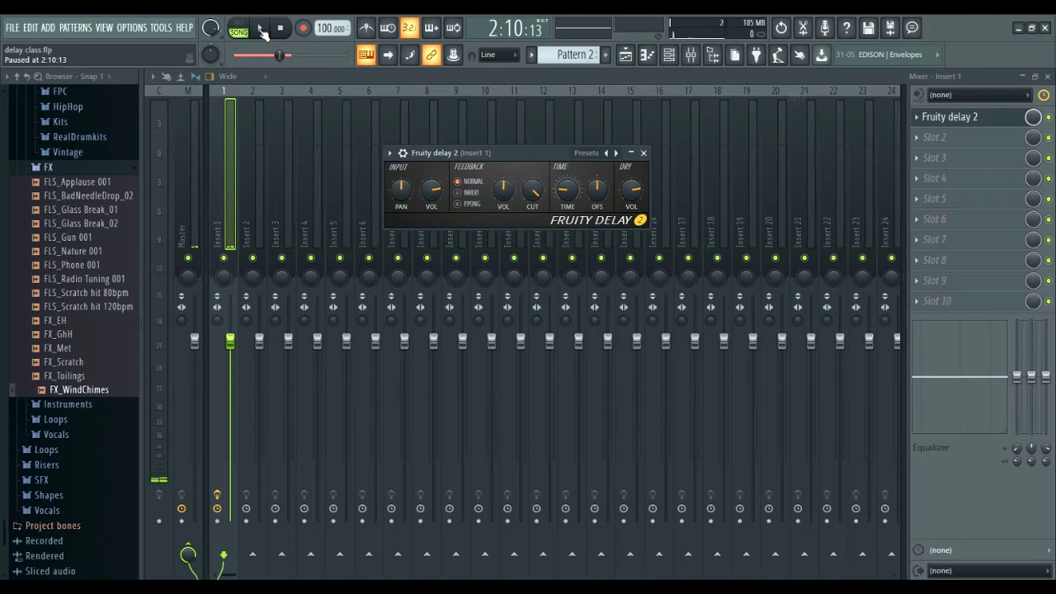
# Step: Turn Fruity Delay 2's input volume fully down and audition the pattern from the start
pyautogui.click(282, 29)
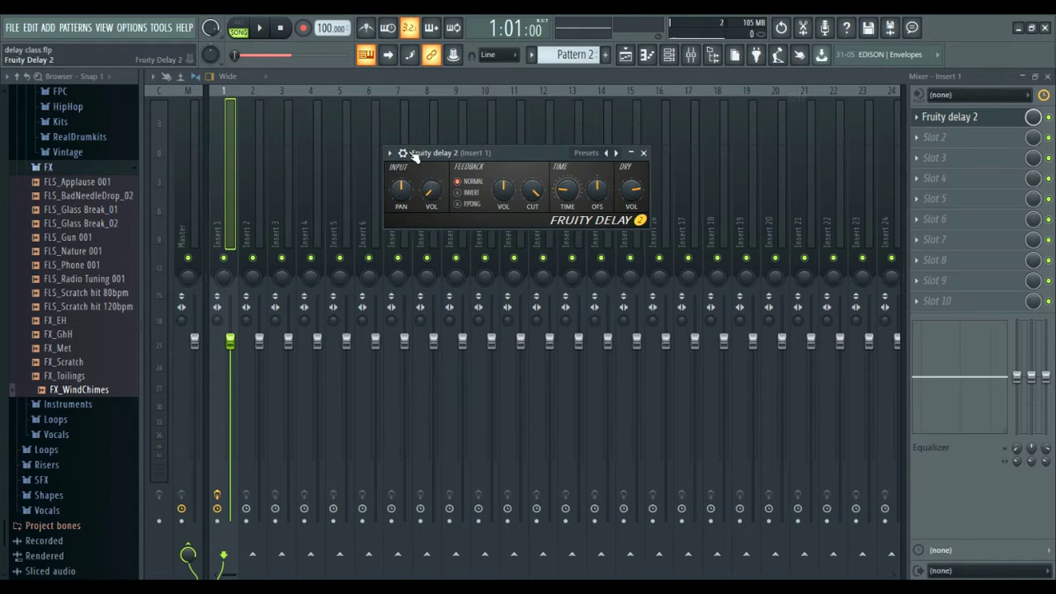
pyautogui.click(263, 30)
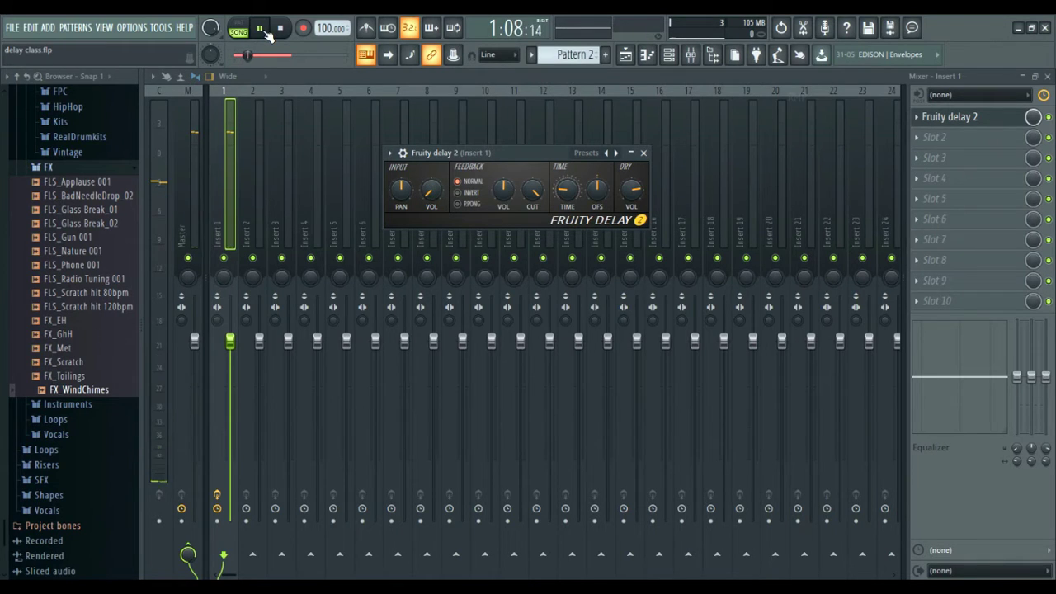
pyautogui.click(263, 30)
pyautogui.click(281, 28)
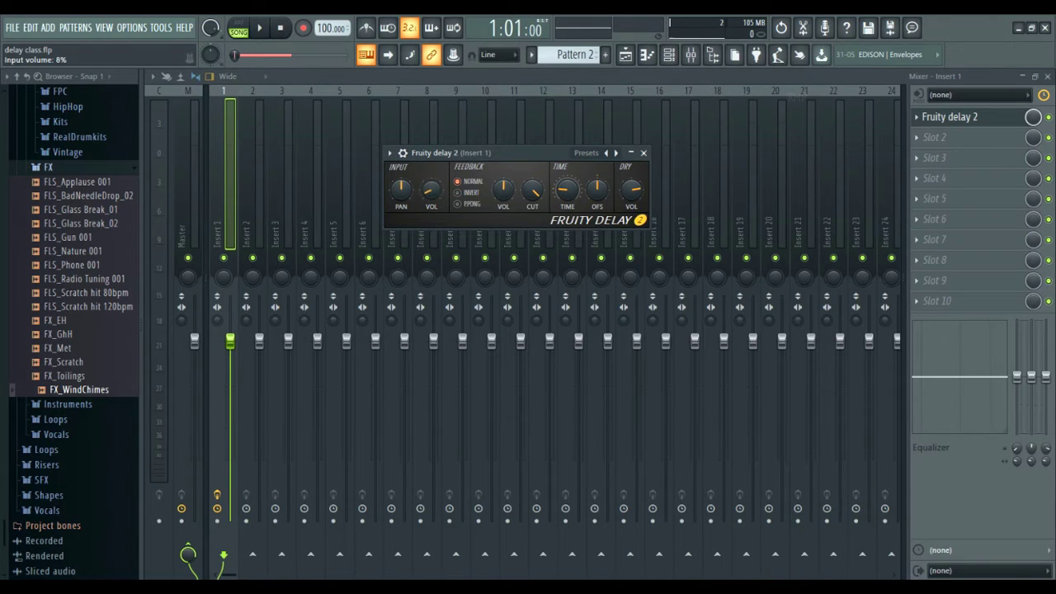
# Step: Raise Fruity Delay 2's input volume slightly and audition the pattern
pyautogui.moveTo(430, 190); pyautogui.dragTo(430, 183)
pyautogui.click(261, 29)
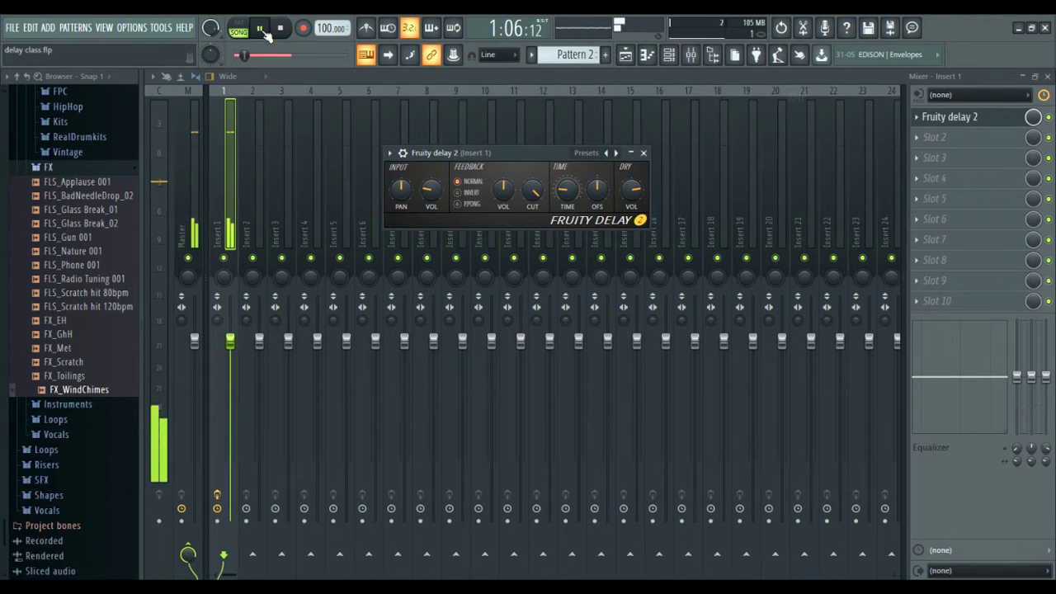
pyautogui.click(260, 29)
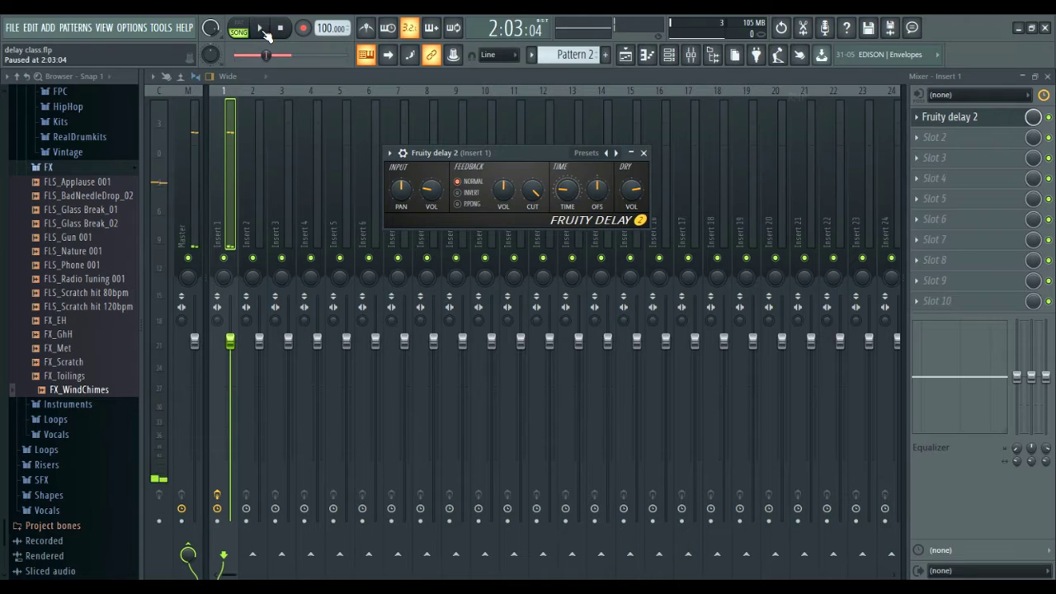
# Step: Raise Fruity Delay 2's input volume to about 34% and audition the pattern from the start
pyautogui.click(280, 28)
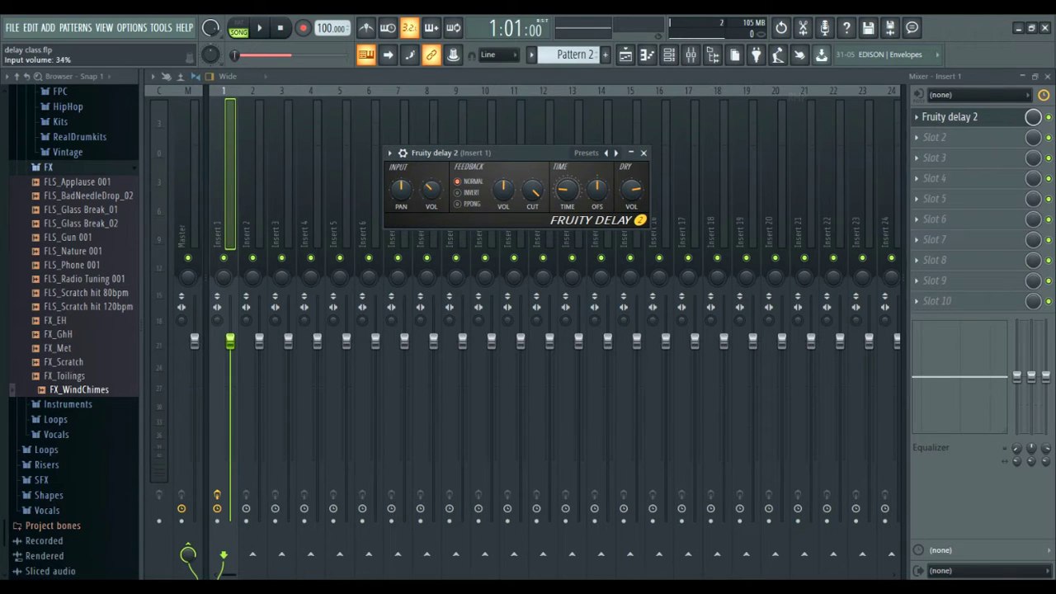
pyautogui.click(269, 31)
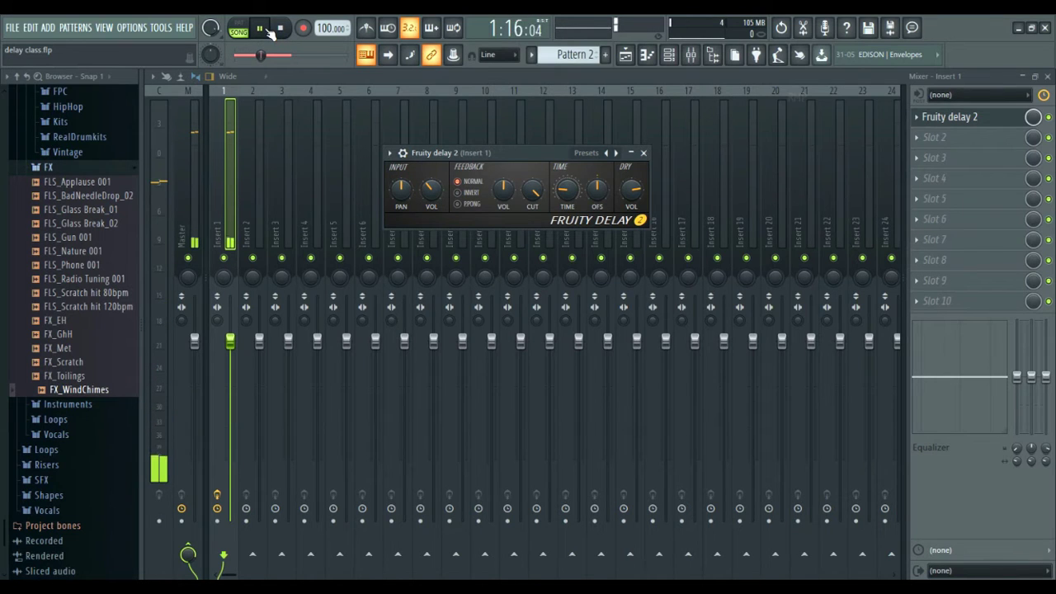
pyautogui.click(269, 32)
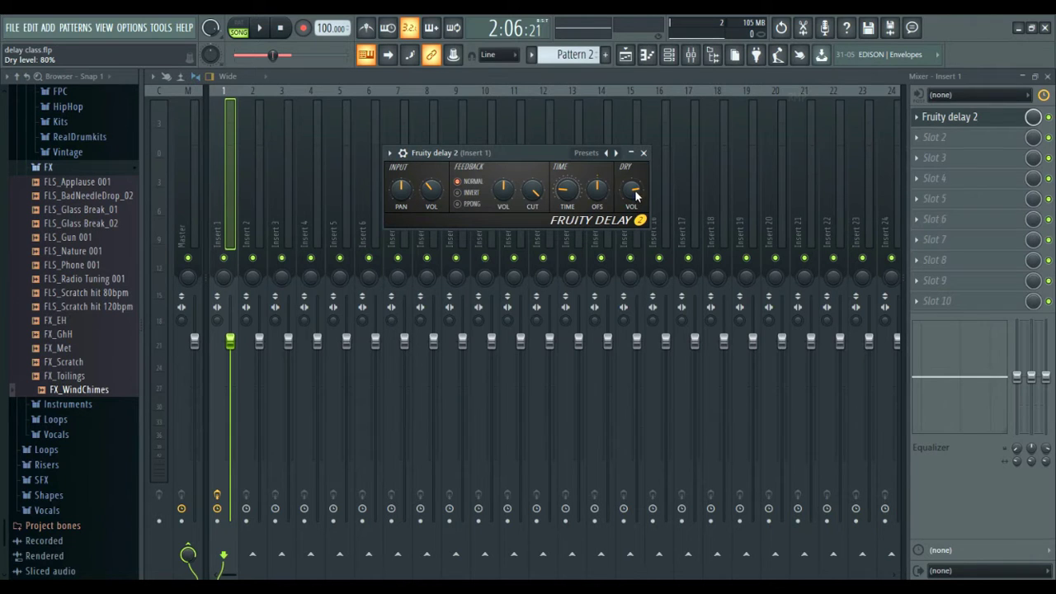
# Step: Set Fruity Delay 2's dry volume to 0% and audition only the delayed signal
pyautogui.click(278, 33)
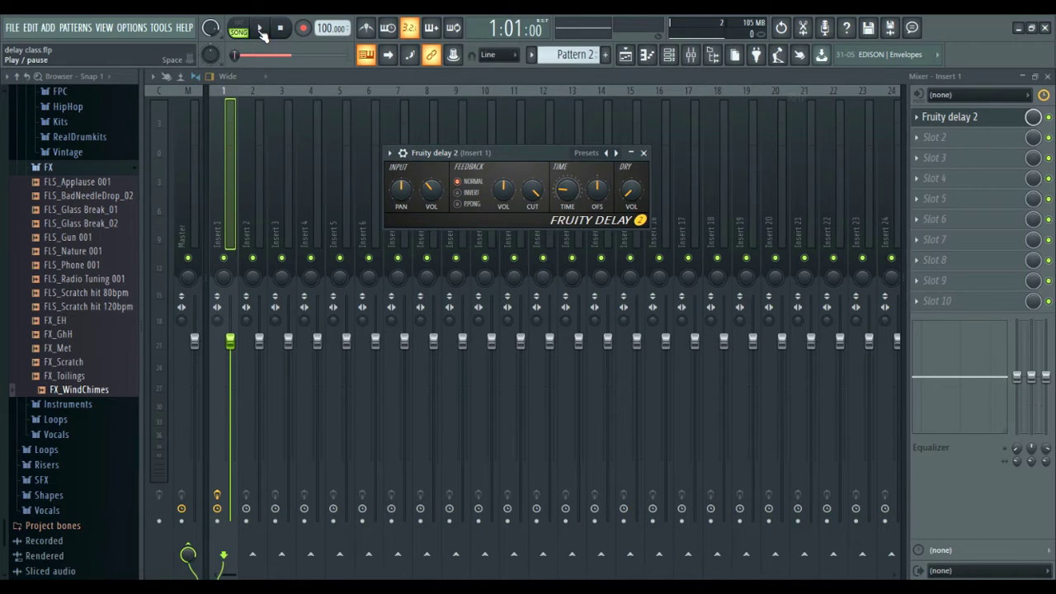
pyautogui.click(261, 30)
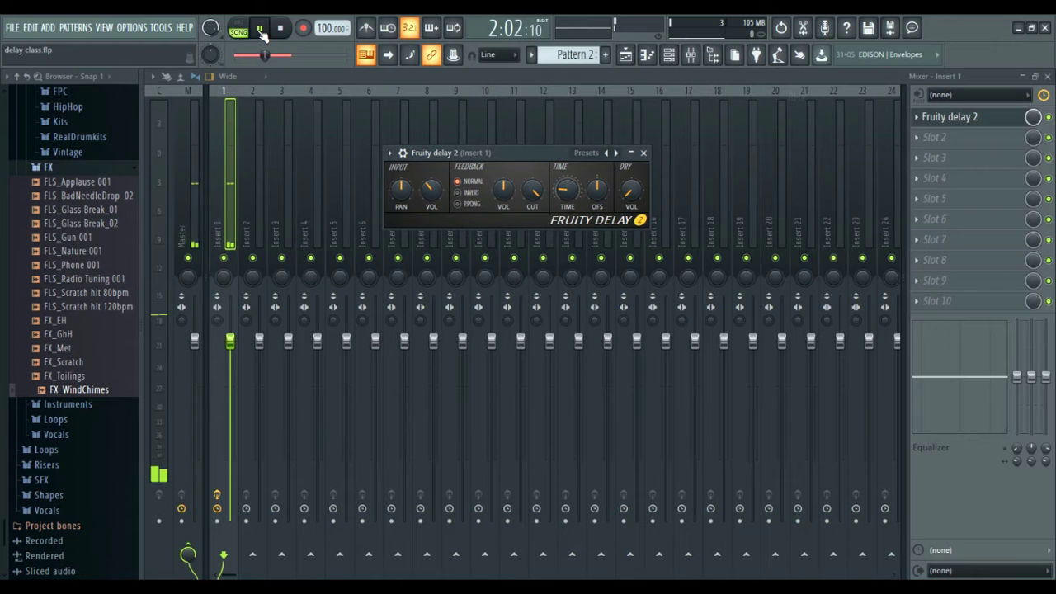
pyautogui.click(261, 29)
pyautogui.click(277, 31)
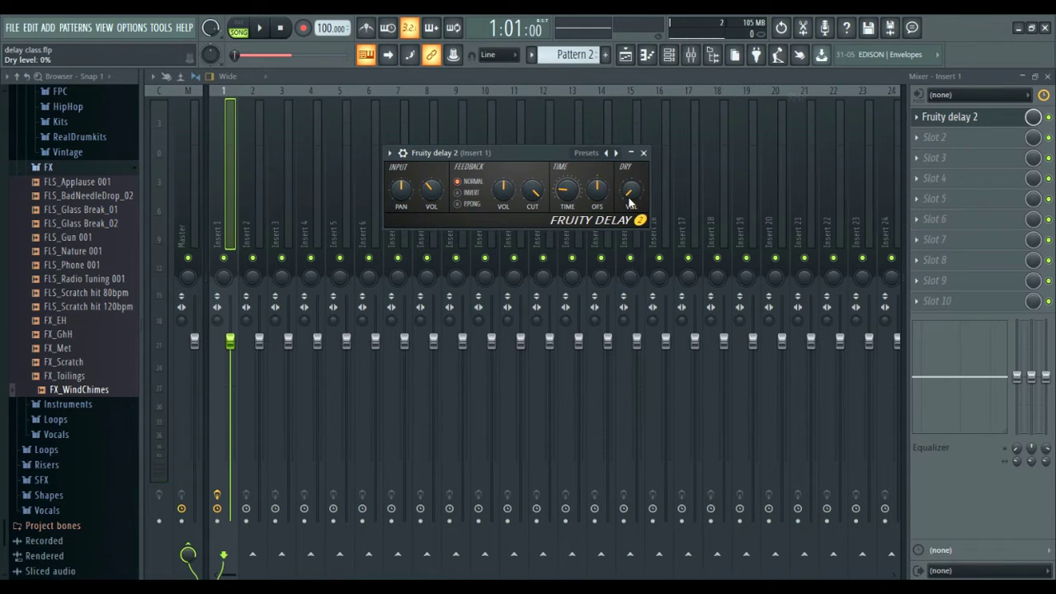
# Step: Raise Fruity Delay 2's dry volume in two stages up to 52%, auditioning the pattern from the start at each stage
pyautogui.moveTo(629, 189); pyautogui.dragTo(629, 177)
pyautogui.click(261, 30)
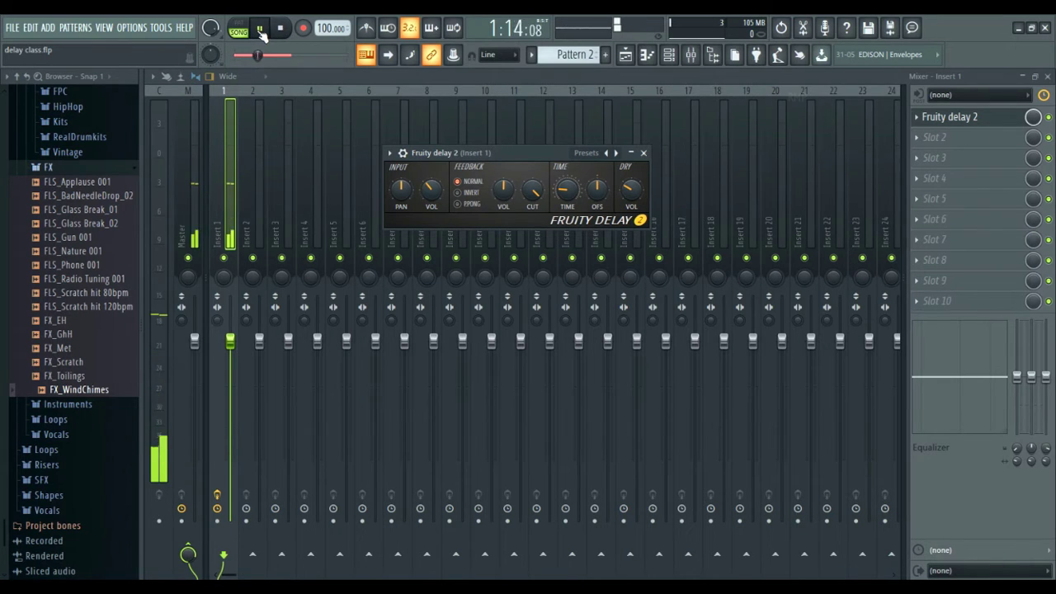
pyautogui.click(261, 30)
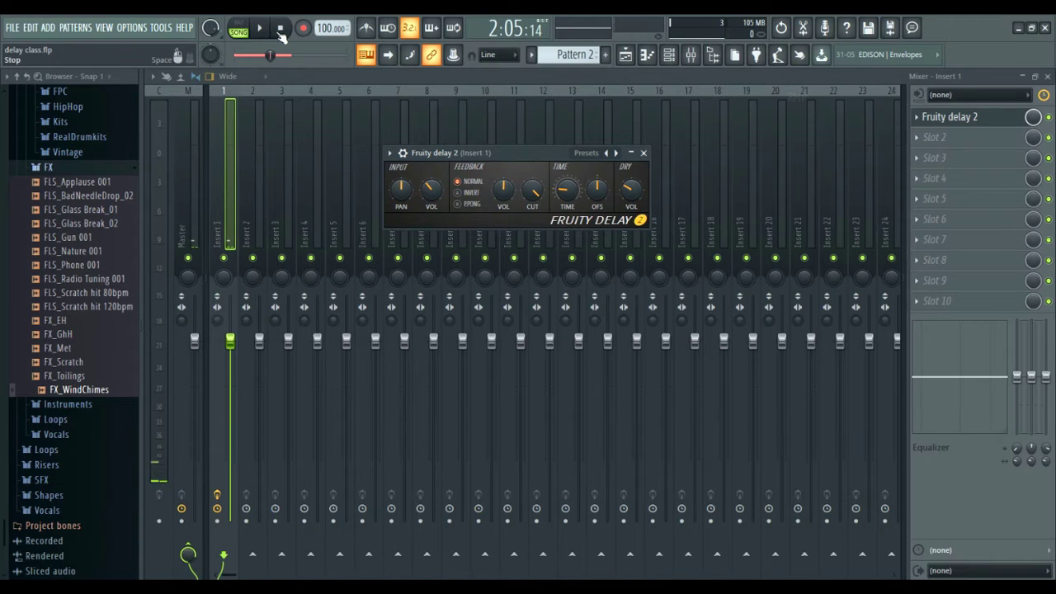
pyautogui.click(280, 29)
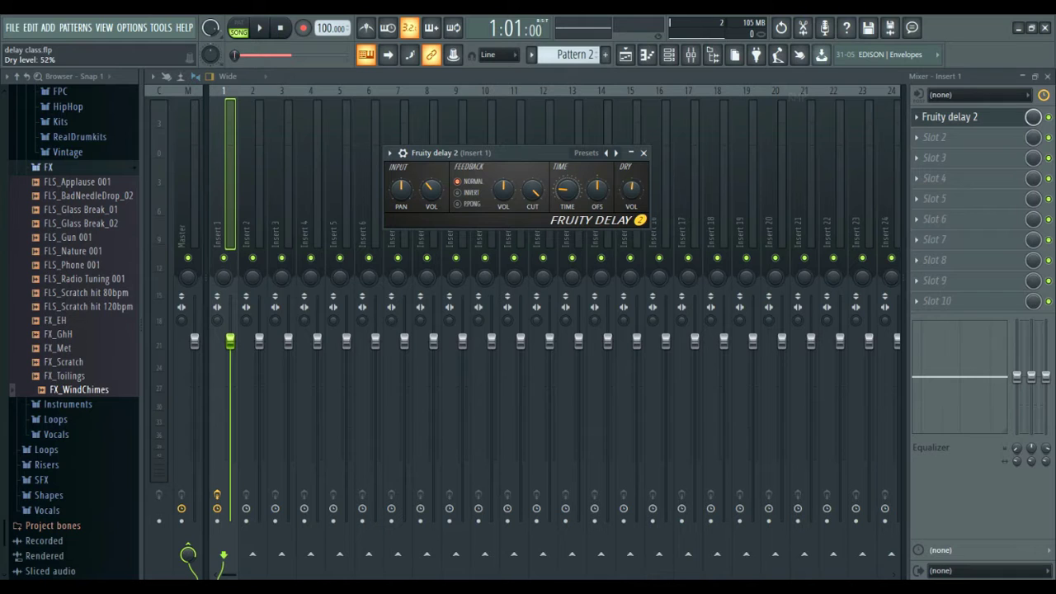
pyautogui.click(260, 30)
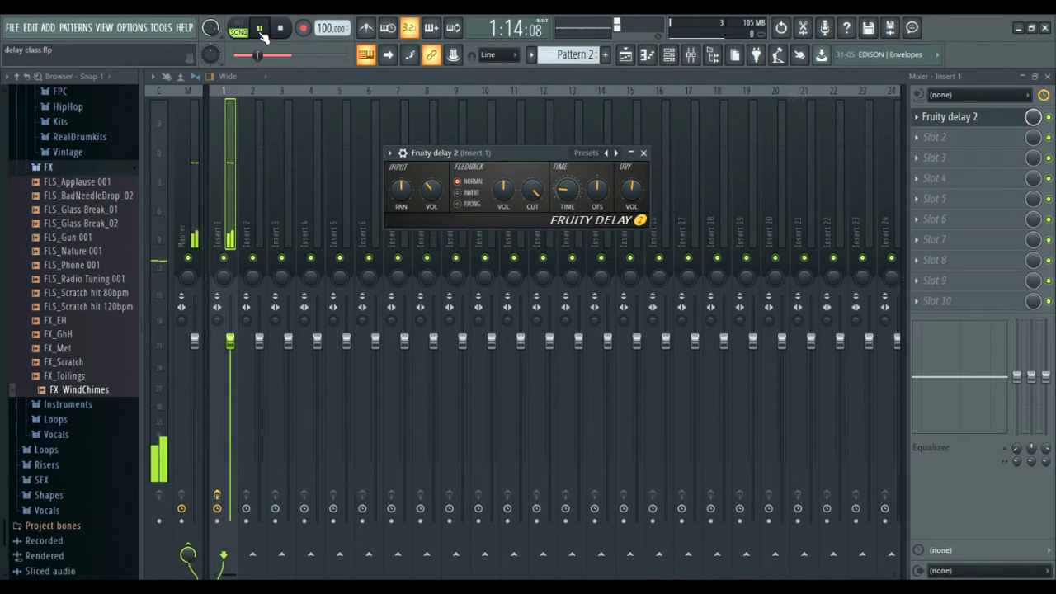
pyautogui.click(281, 29)
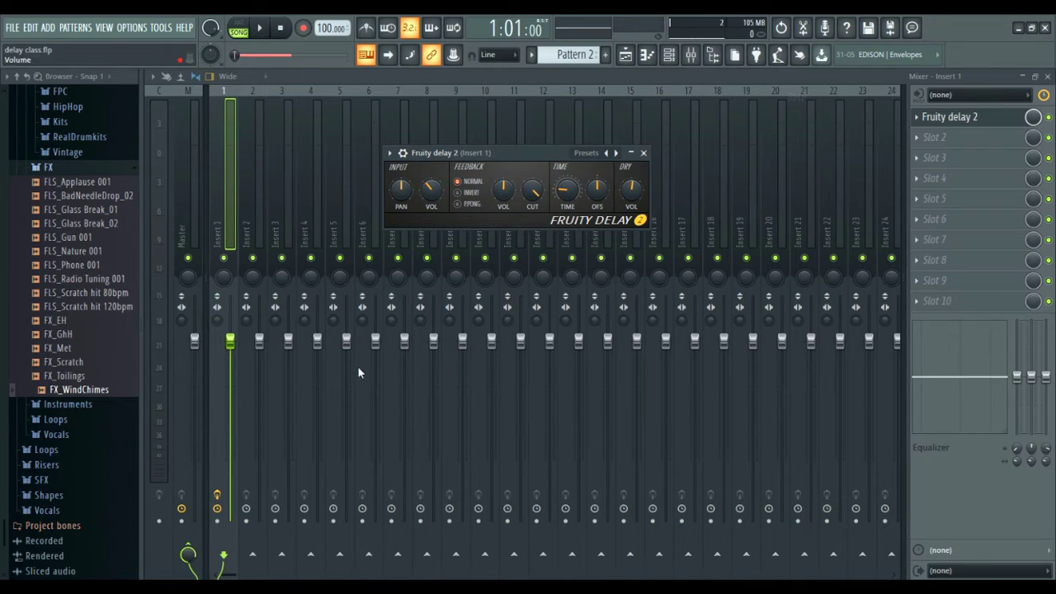
# Step: Set Fruity Delay 2's delay time to 1 step and play the pattern
pyautogui.rightClick(566, 193)
pyautogui.moveTo(580, 213)
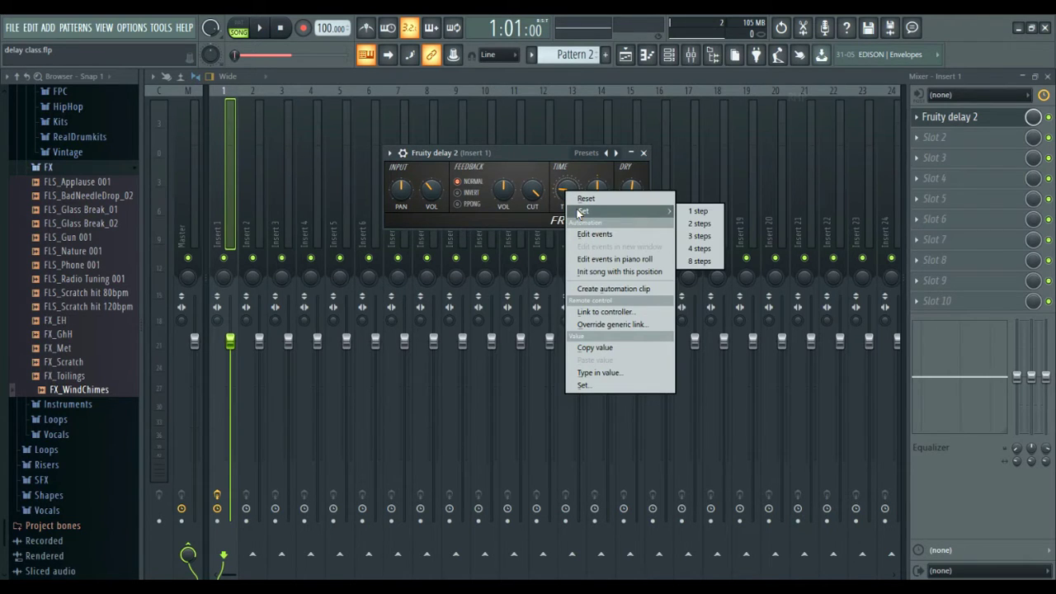
pyautogui.click(701, 213)
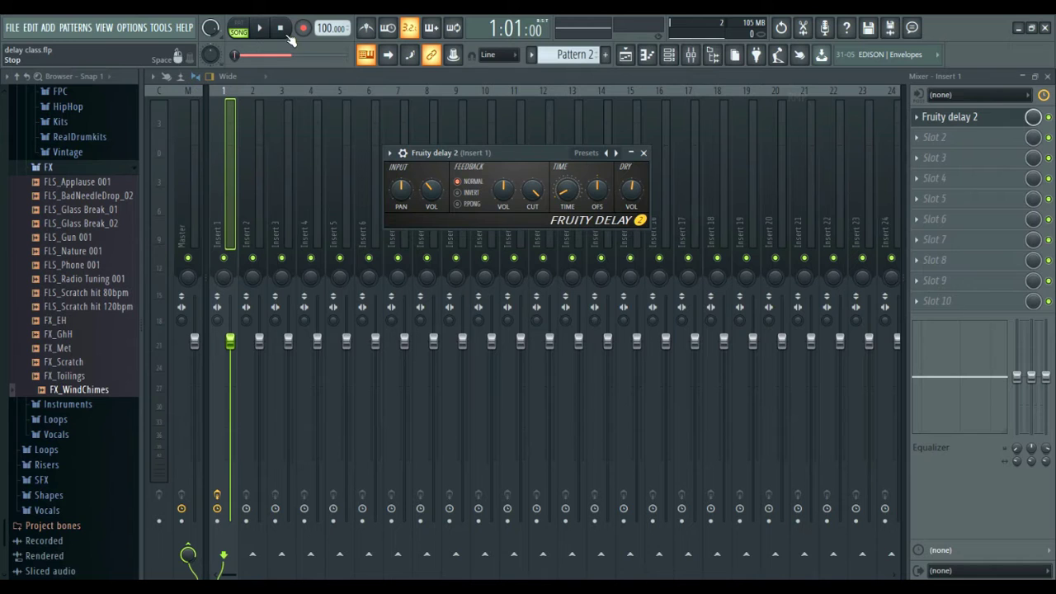
pyautogui.click(259, 28)
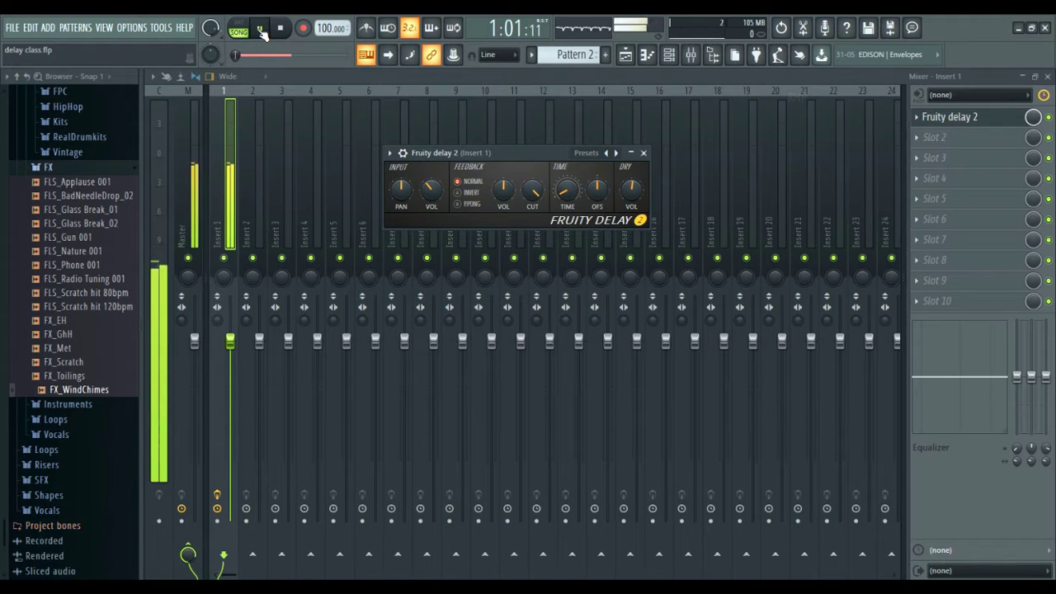
# Step: Compare delay times of 2 steps and 3 steps in Fruity Delay 2 while the pattern keeps playing
pyautogui.rightClick(567, 191)
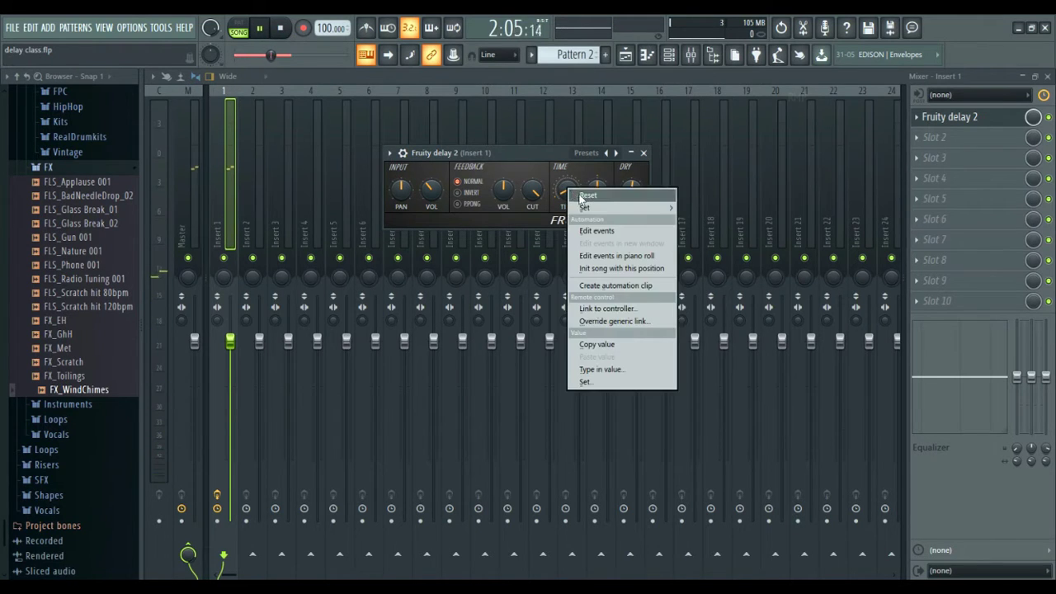
pyautogui.moveTo(587, 207)
pyautogui.click(700, 211)
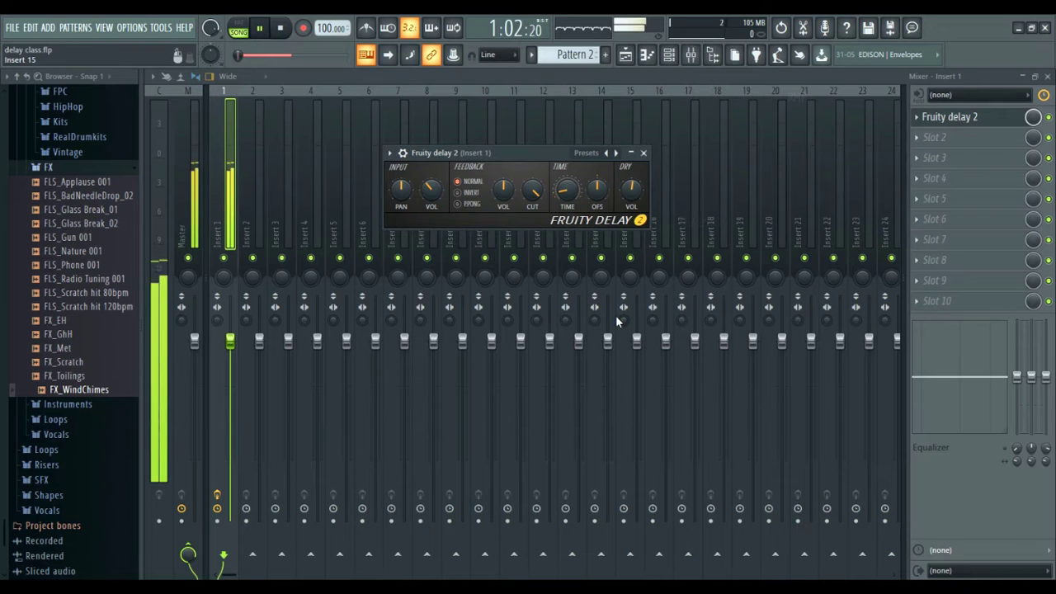
pyautogui.rightClick(566, 193)
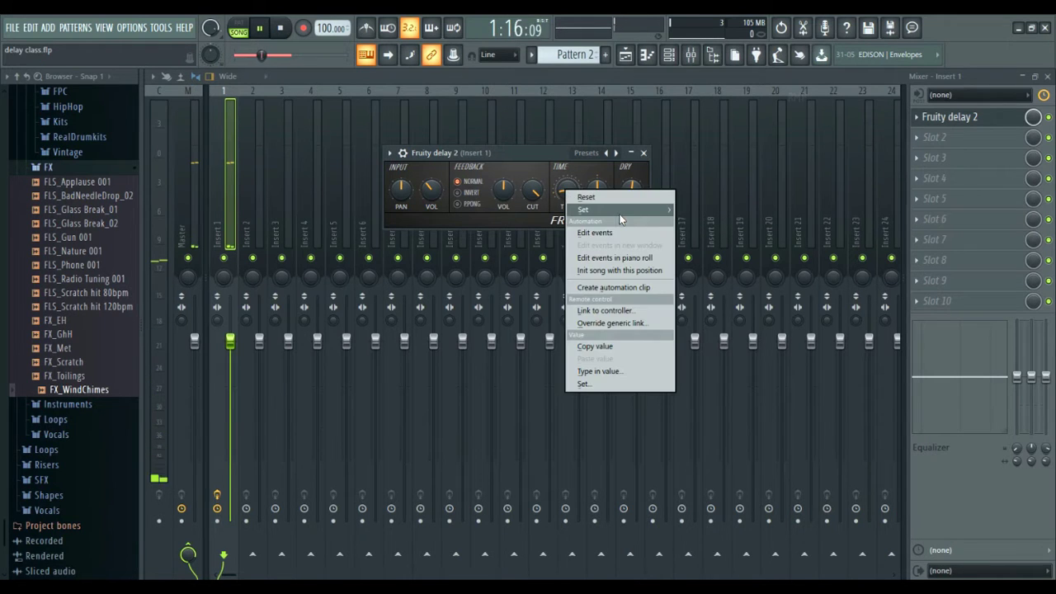
pyautogui.moveTo(587, 209)
pyautogui.click(699, 236)
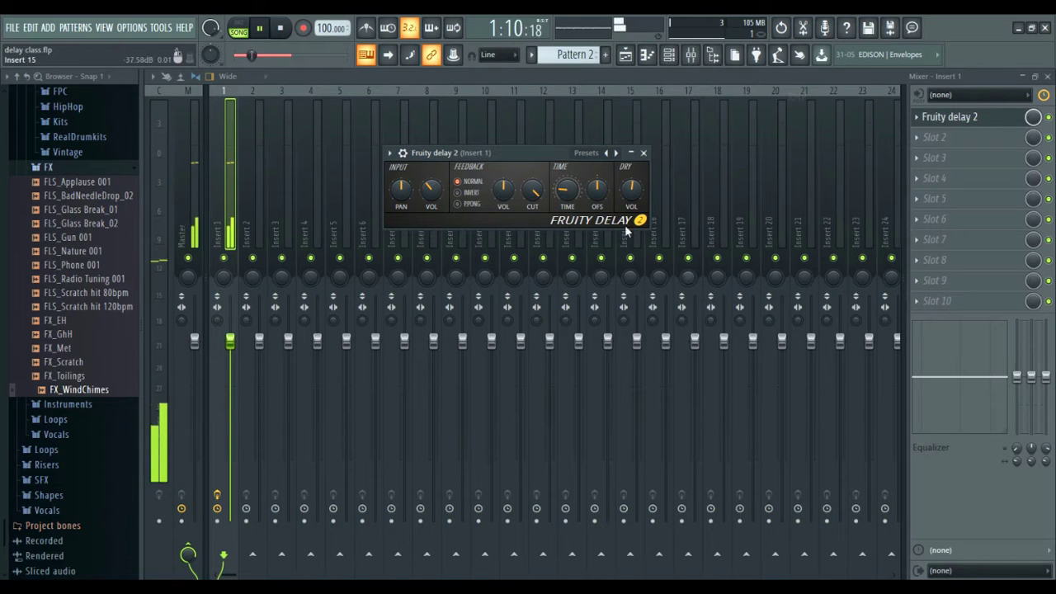
# Step: Compare delay times of 4 steps and 8 steps during playback, and stop the pattern after hearing the 8-step setting
pyautogui.rightClick(568, 193)
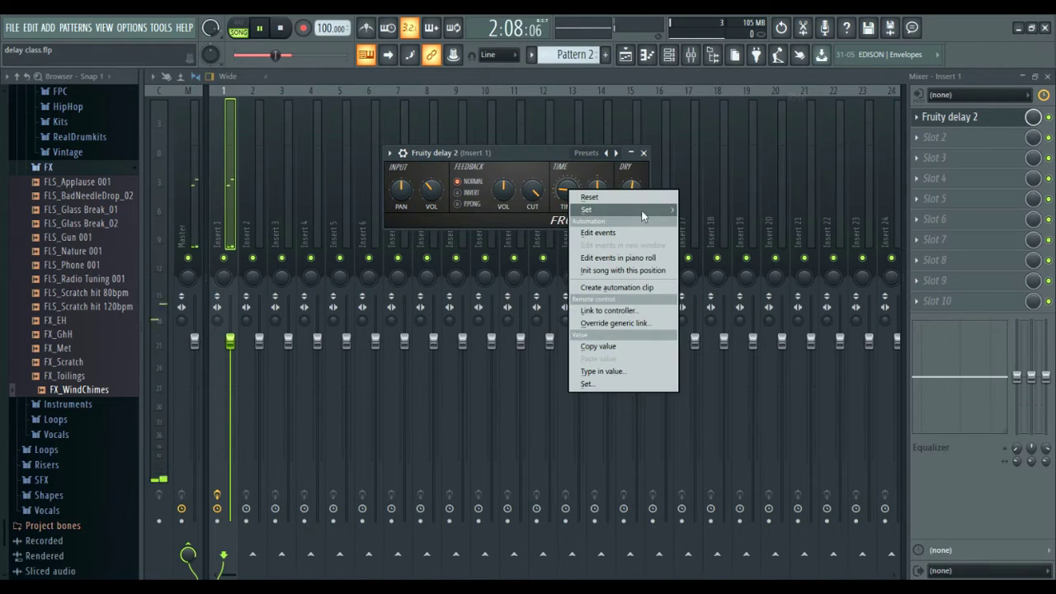
pyautogui.moveTo(612, 210)
pyautogui.click(702, 237)
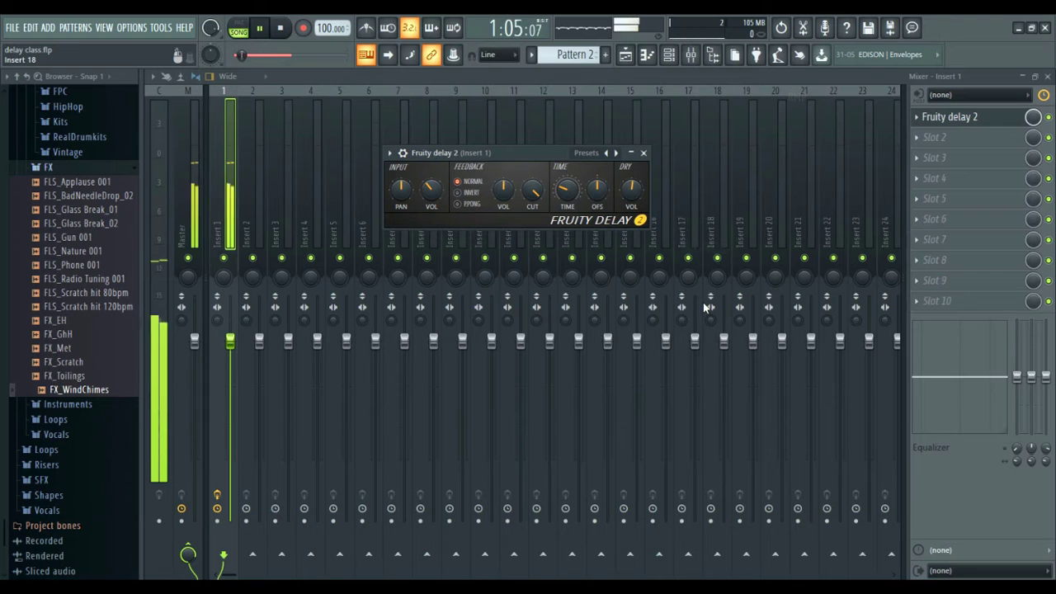
pyautogui.rightClick(565, 192)
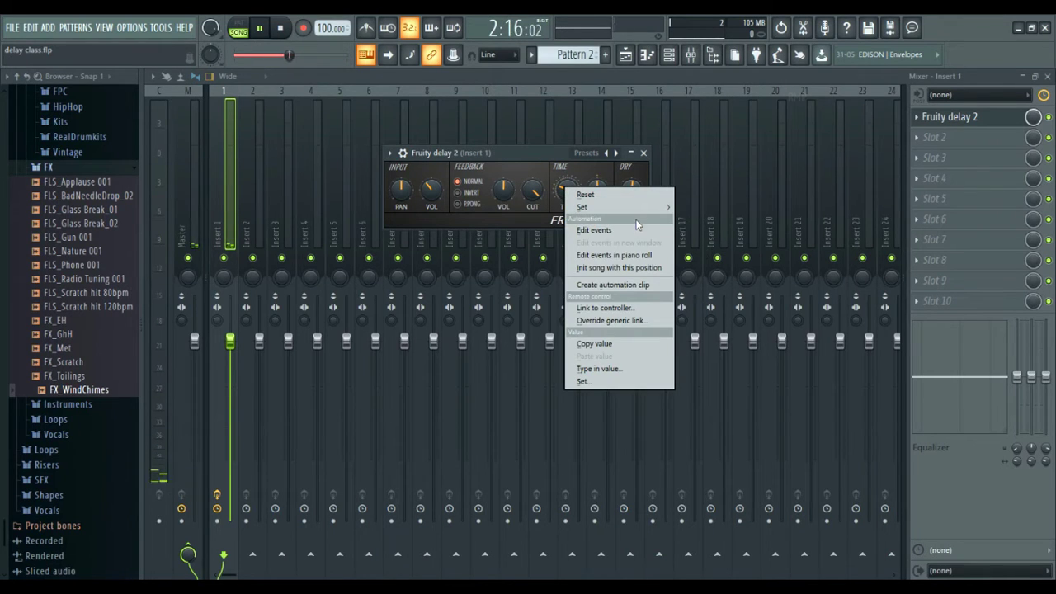
pyautogui.moveTo(625, 208)
pyautogui.click(689, 265)
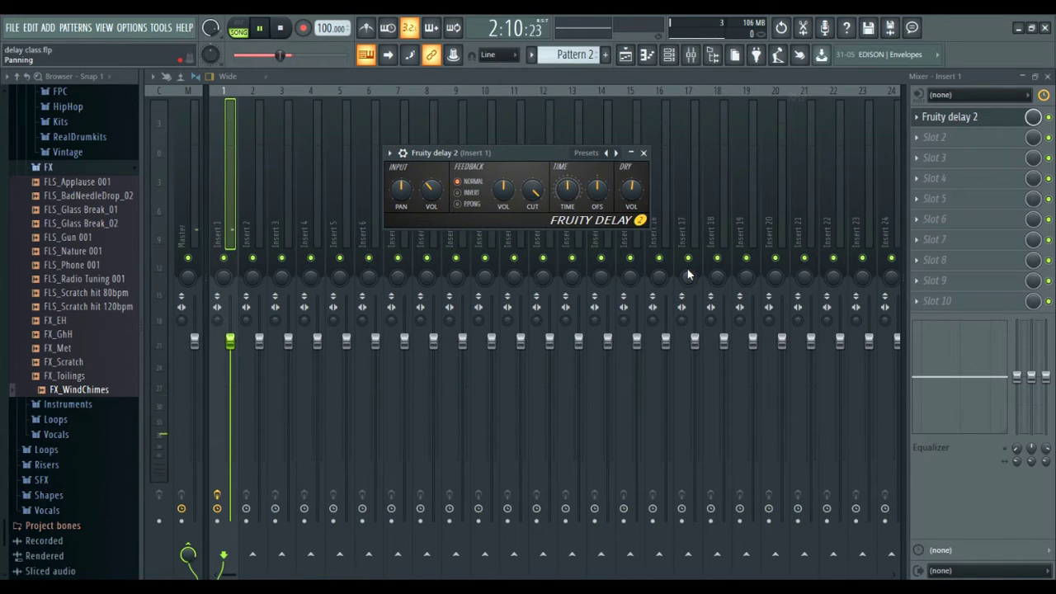
pyautogui.click(261, 33)
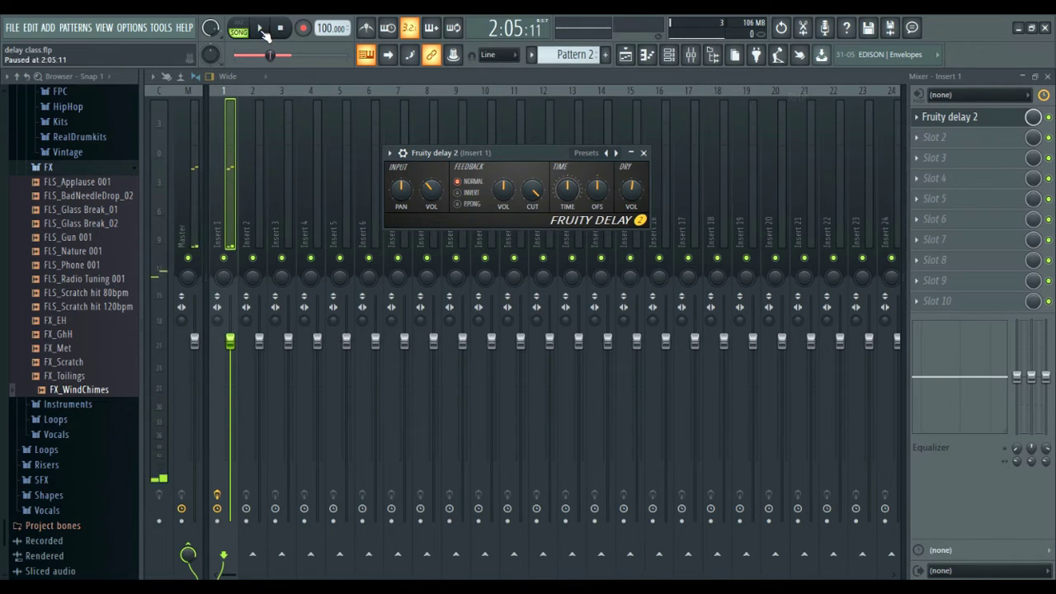
pyautogui.click(280, 29)
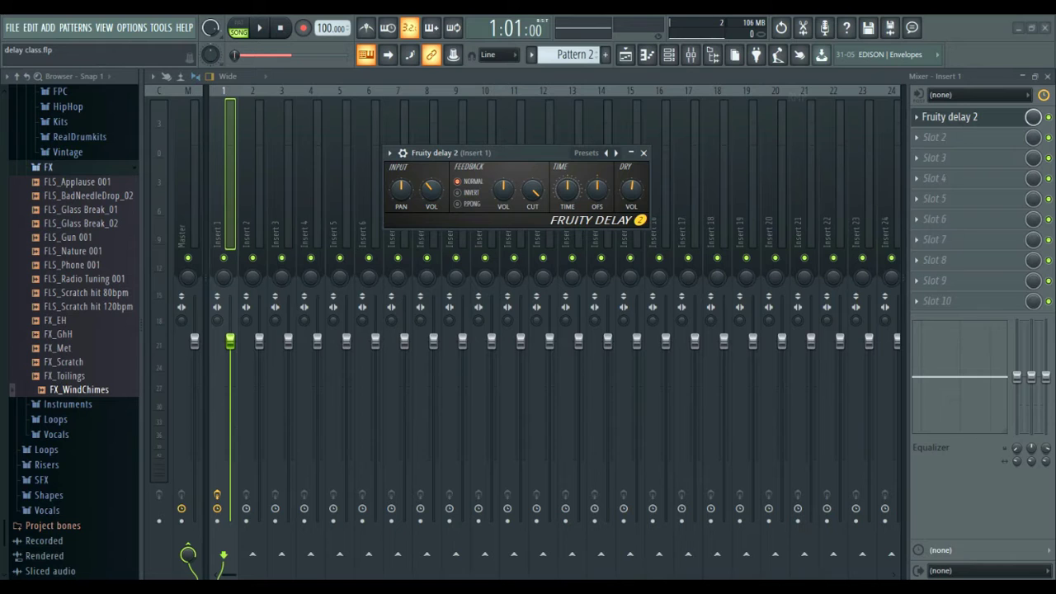
# Step: Set Fruity Delay 2's delay time back to 3 steps
pyautogui.rightClick(575, 195)
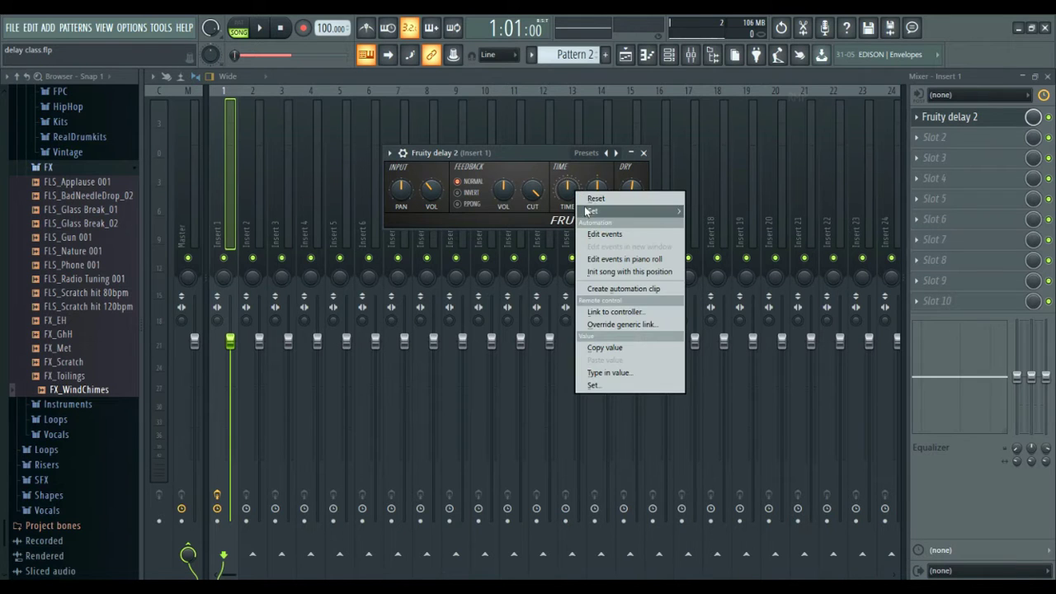
pyautogui.moveTo(593, 212)
pyautogui.click(710, 237)
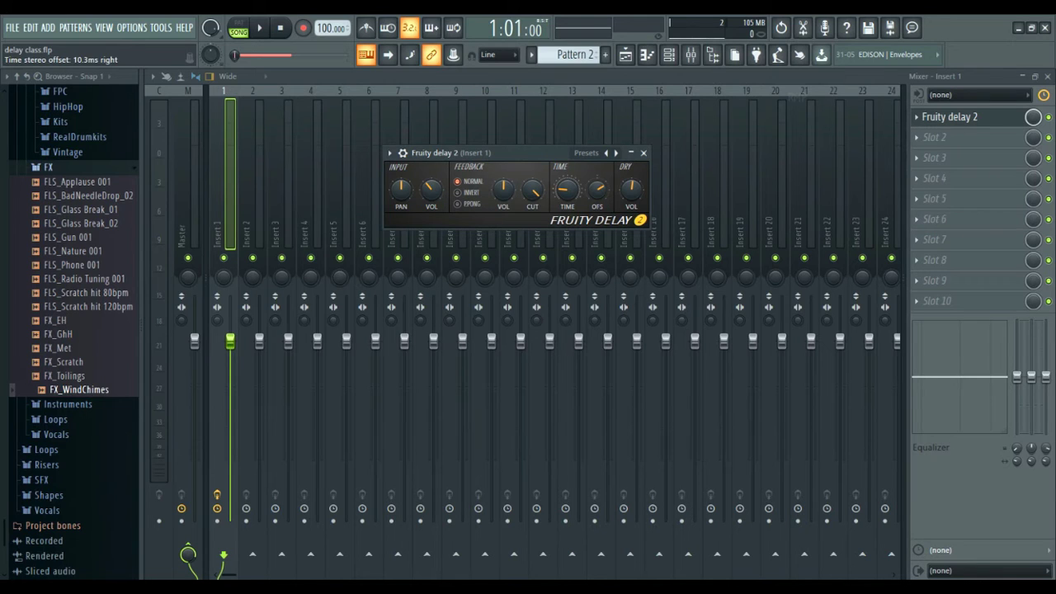
# Step: Turn Fruity Delay 2's time stereo offset to its maximum on the right channel and audition the pattern from the start
pyautogui.moveTo(597, 191); pyautogui.dragTo(597, 141)
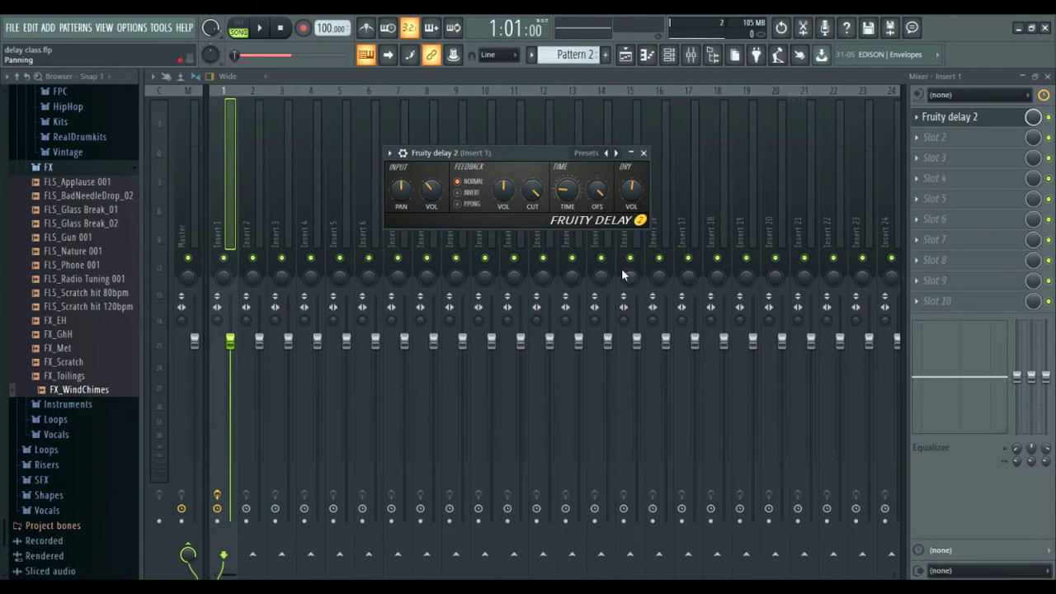
pyautogui.click(262, 29)
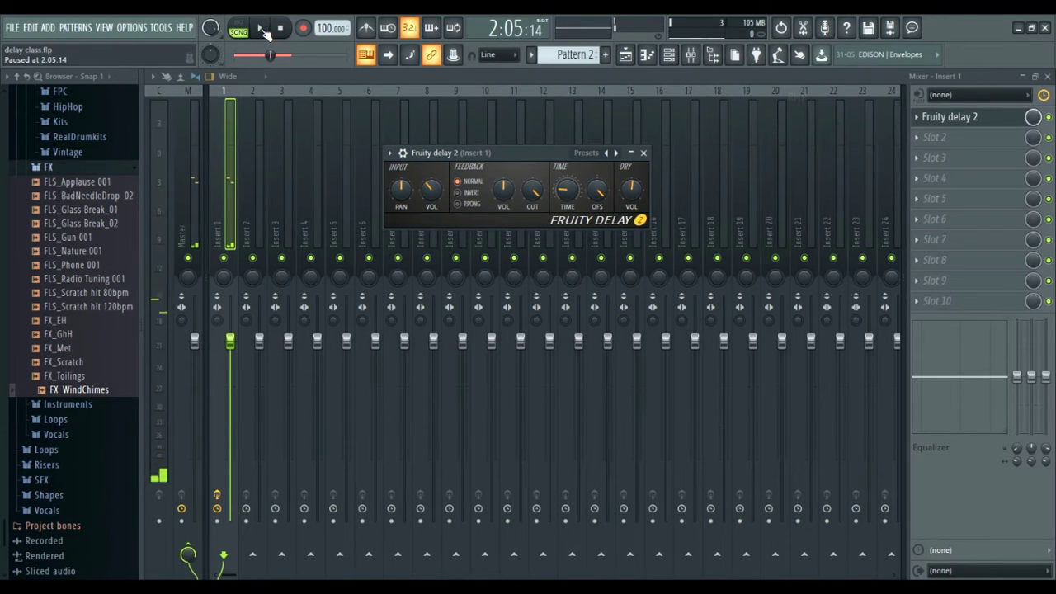
pyautogui.click(262, 29)
pyautogui.click(281, 29)
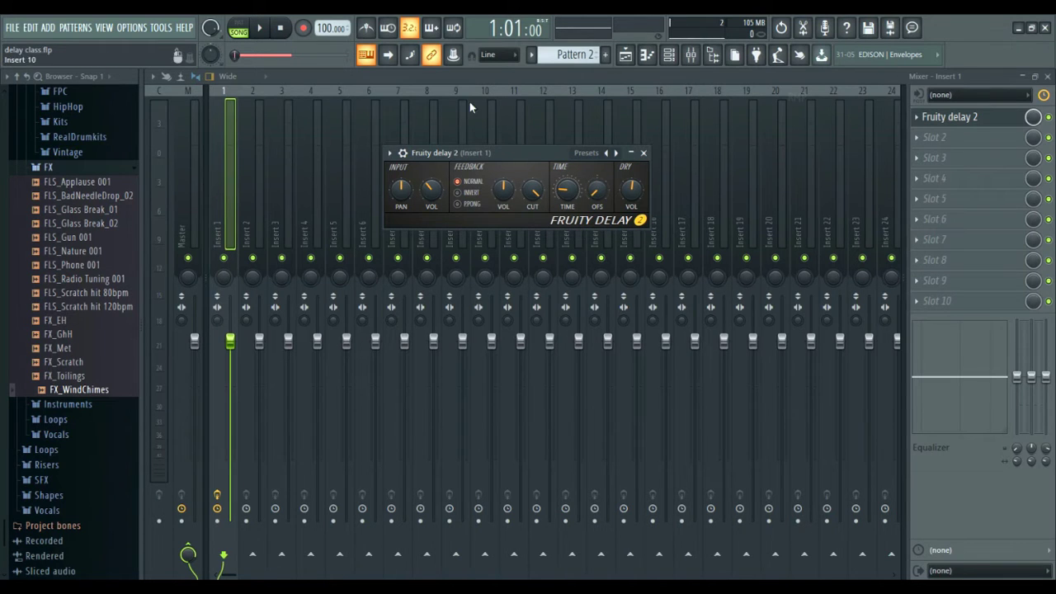
# Step: Turn Fruity Delay 2's time stereo offset to the opposite extreme and audition the pattern from the start
pyautogui.click(261, 29)
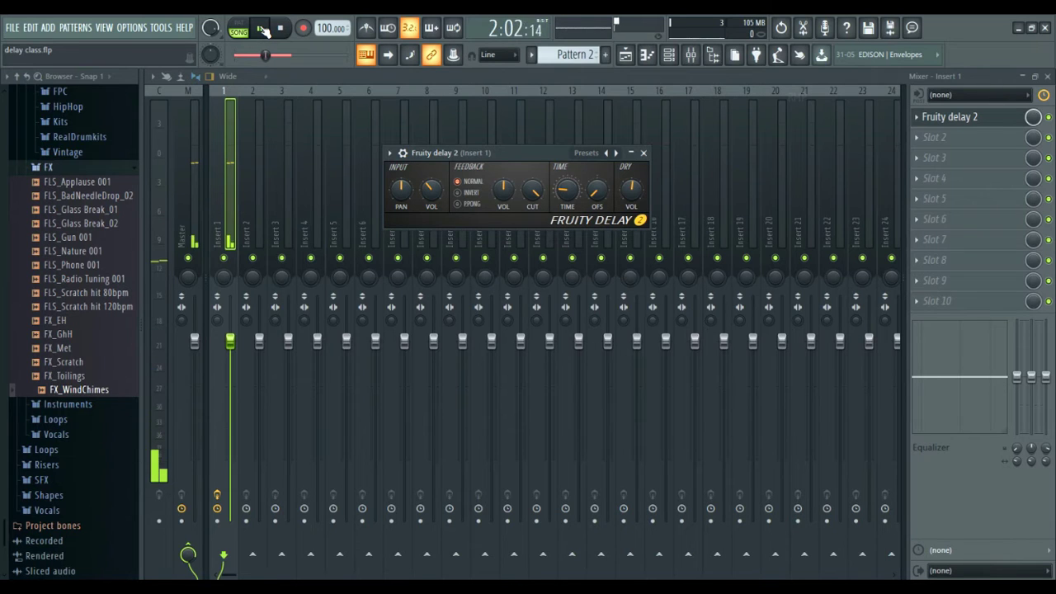
pyautogui.click(262, 29)
pyautogui.click(287, 29)
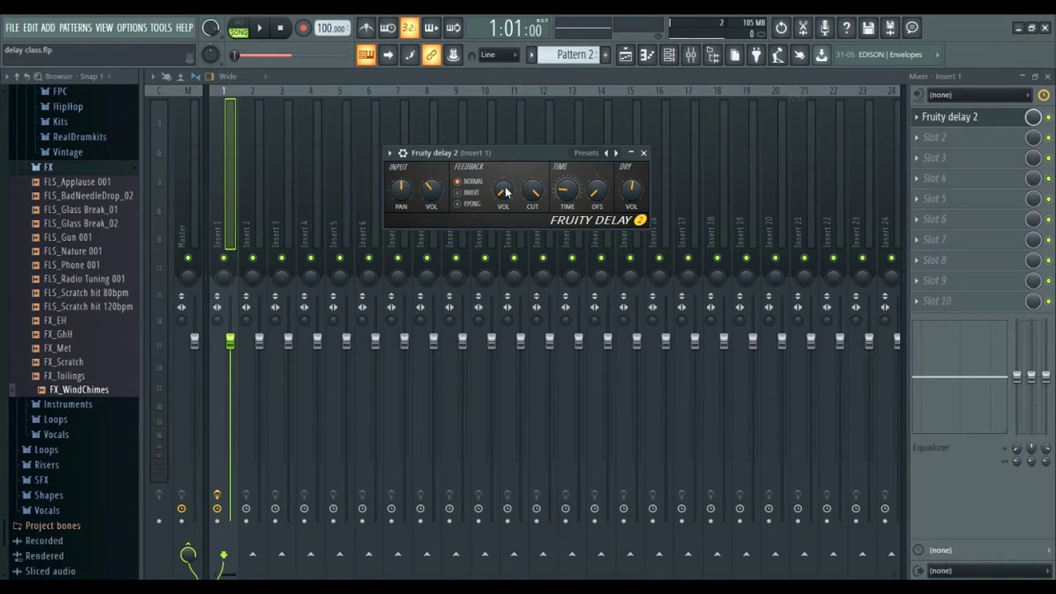
# Step: Turn Fruity Delay 2's feedback volume fully down and audition the pattern
pyautogui.click(263, 29)
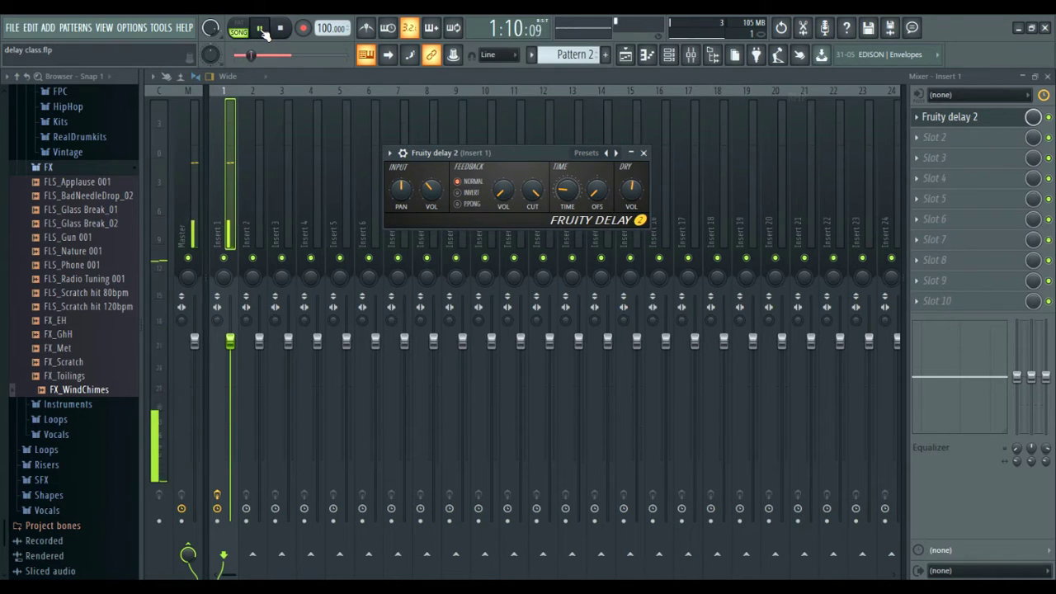
pyautogui.click(262, 30)
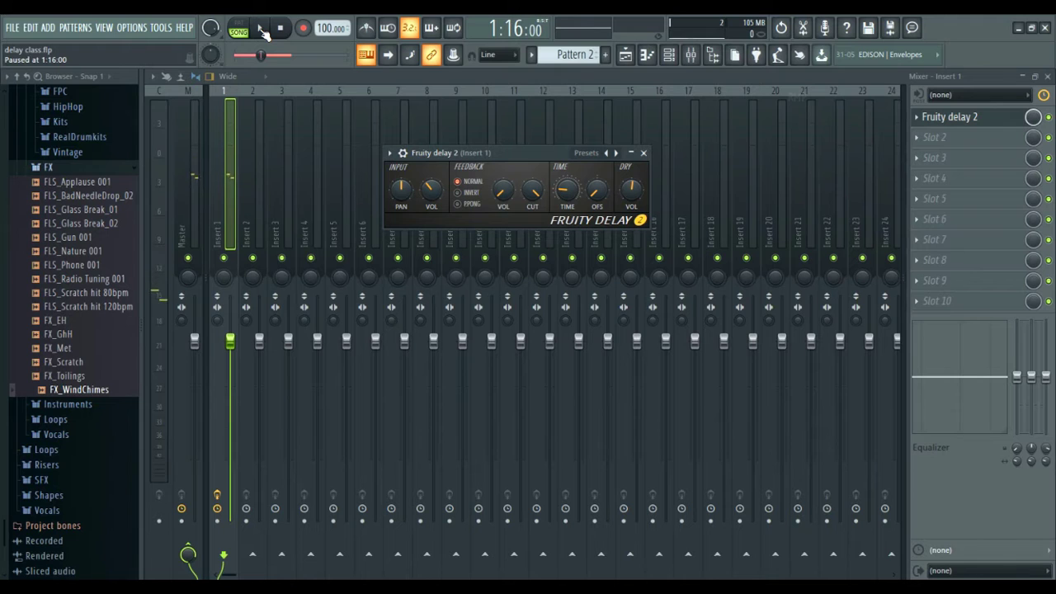
# Step: Reset Fruity Delay 2's time stereo offset and feedback volume to their default values
pyautogui.rightClick(596, 194)
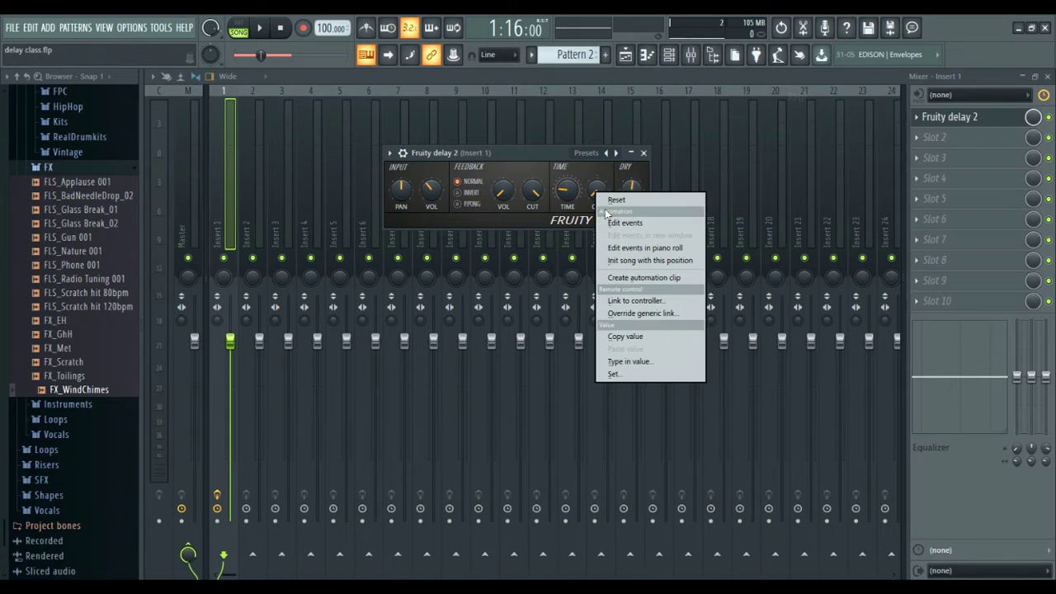
pyautogui.click(615, 201)
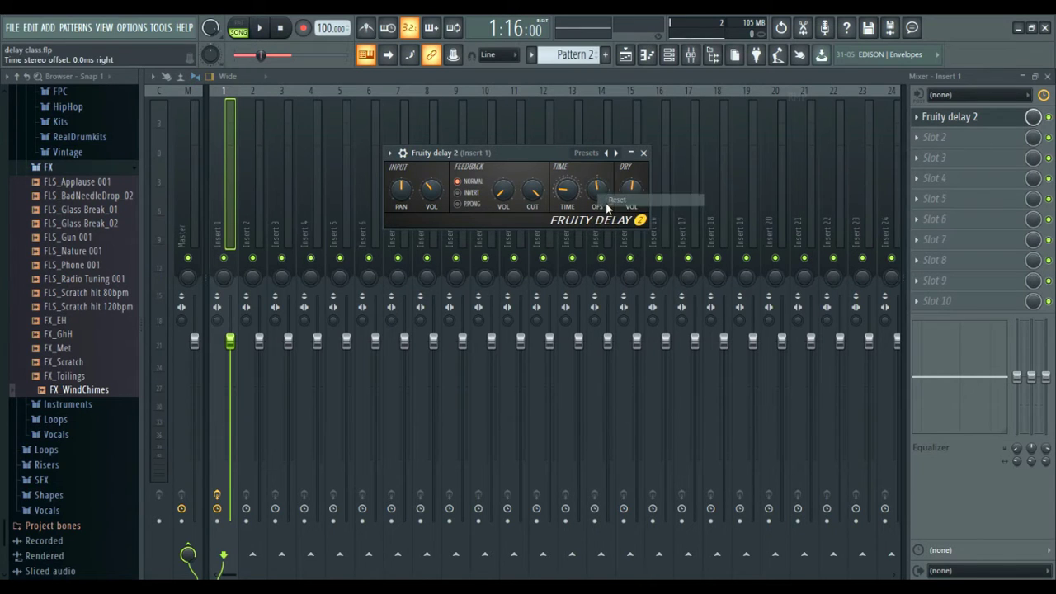
pyautogui.rightClick(504, 194)
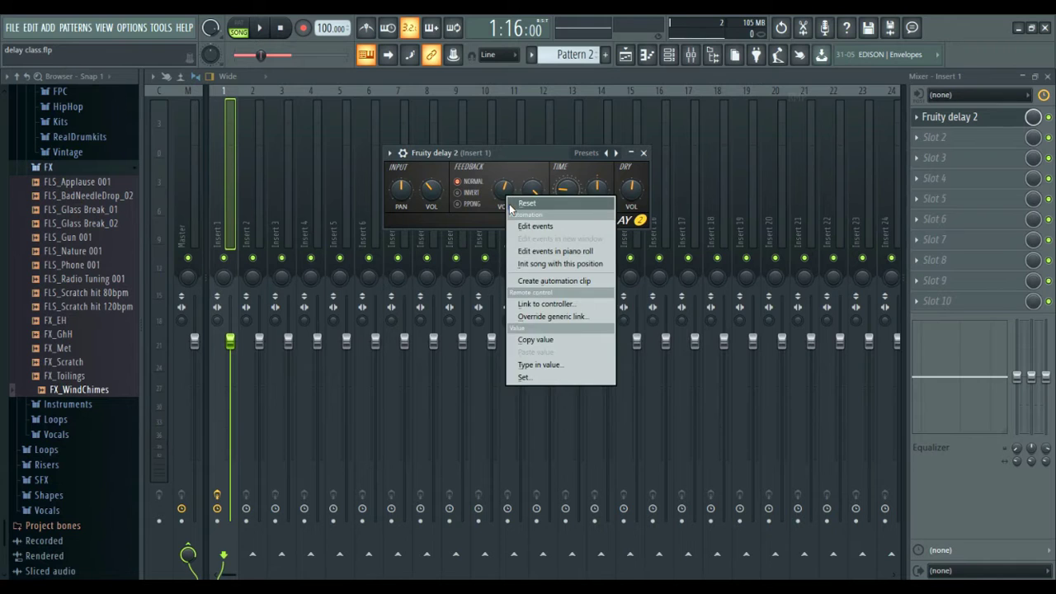
pyautogui.click(509, 204)
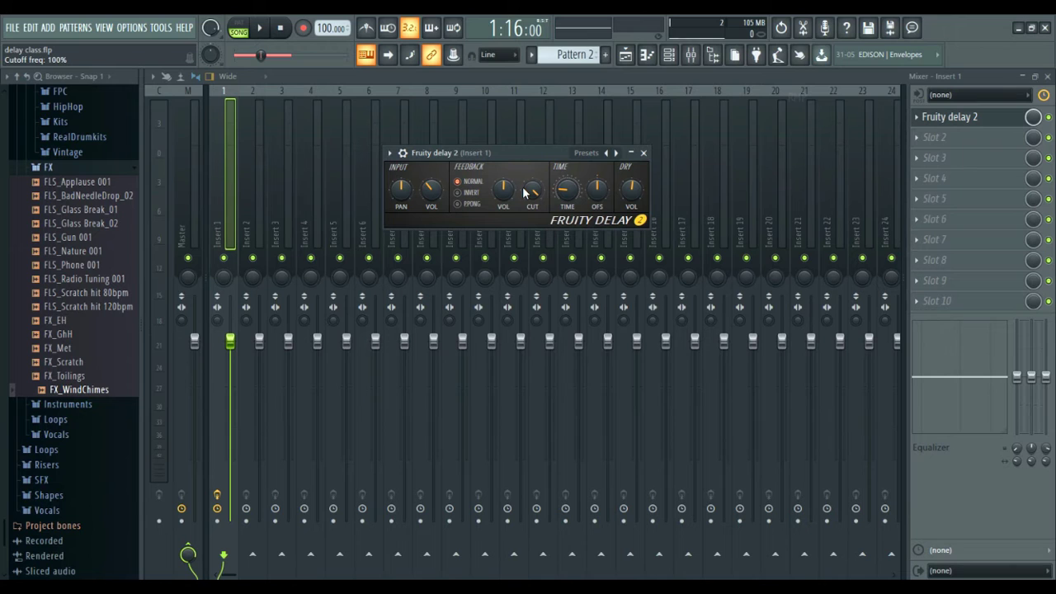
# Step: Play the pattern from the start while lowering Fruity Delay 2's feedback cutoff frequency to 71% and further to 38%
pyautogui.click(280, 28)
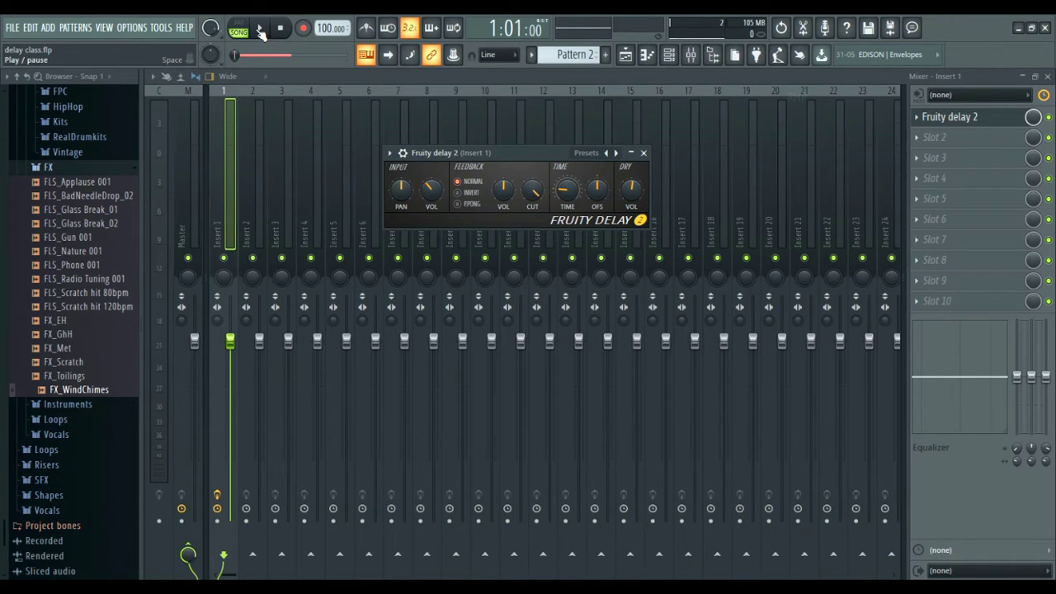
pyautogui.click(260, 30)
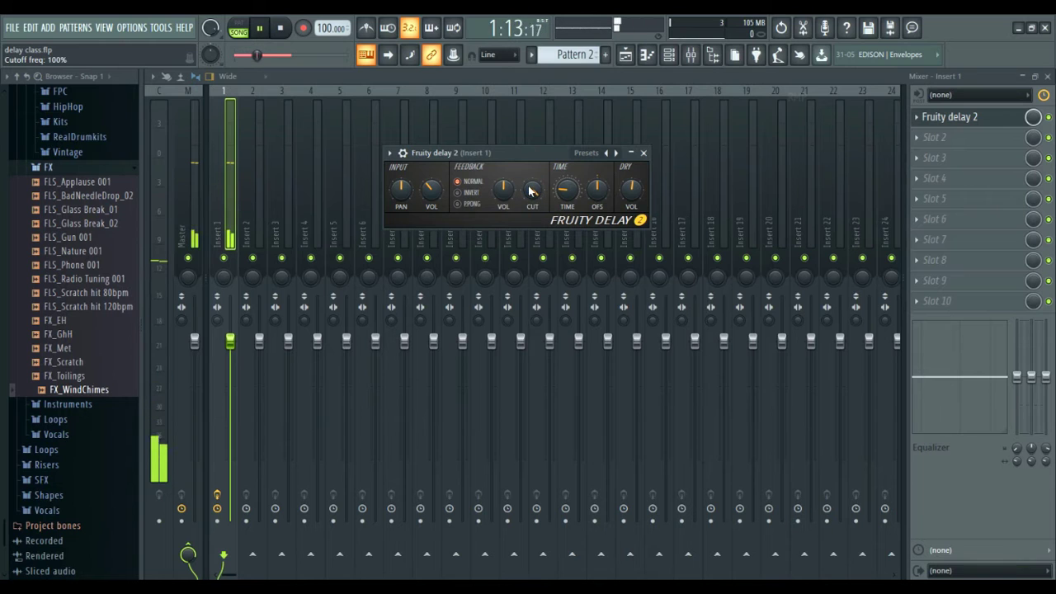
pyautogui.moveTo(533, 190); pyautogui.dragTo(532, 213)
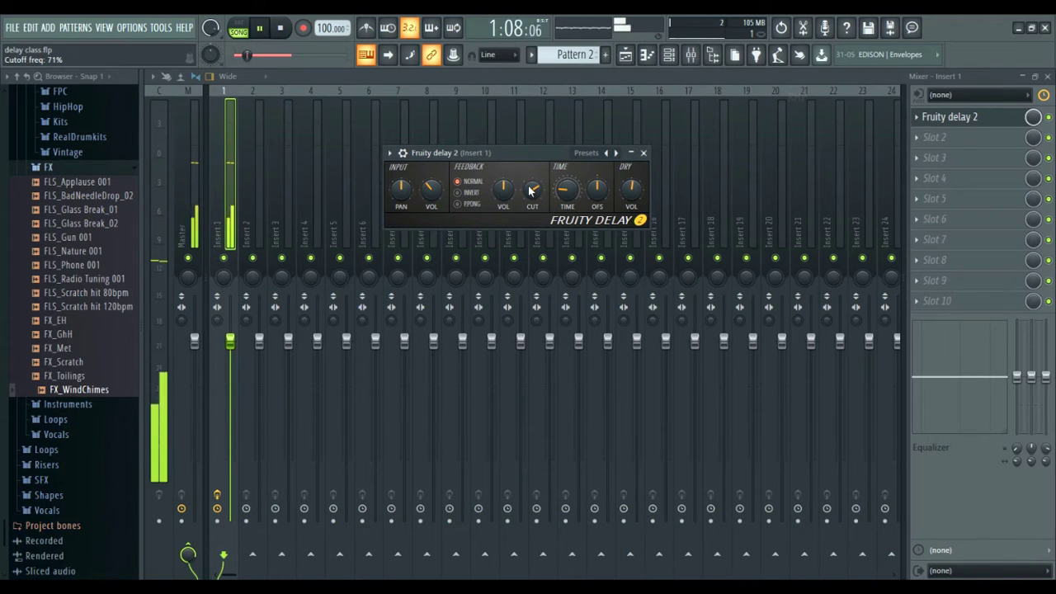
pyautogui.moveTo(531, 191); pyautogui.dragTo(531, 217)
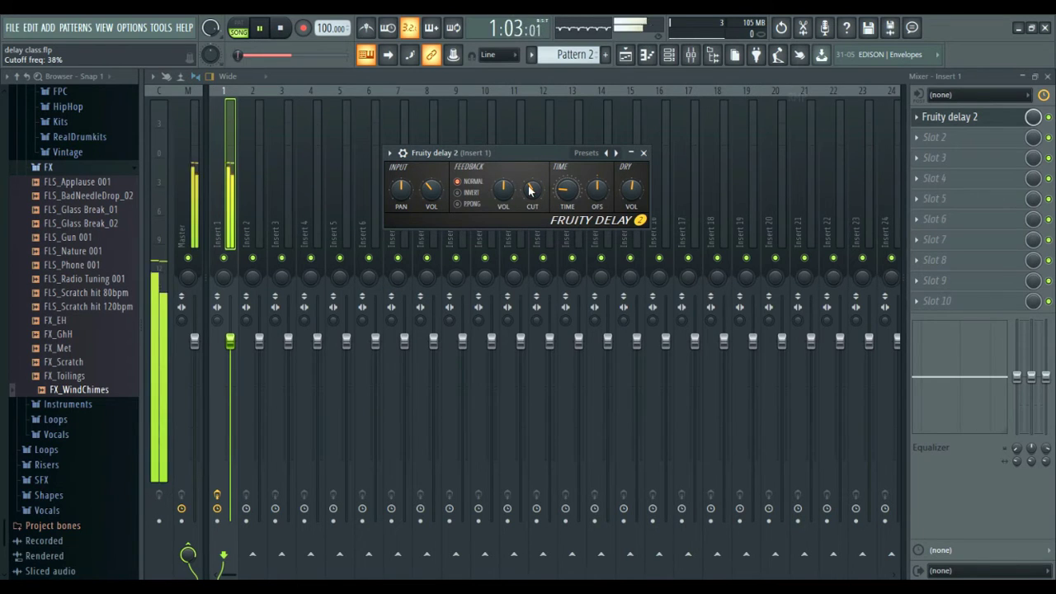
# Step: Lower Fruity Delay 2's feedback cutoff frequency to 6% during playback and stop the pattern
pyautogui.moveTo(531, 191); pyautogui.dragTo(534, 193)
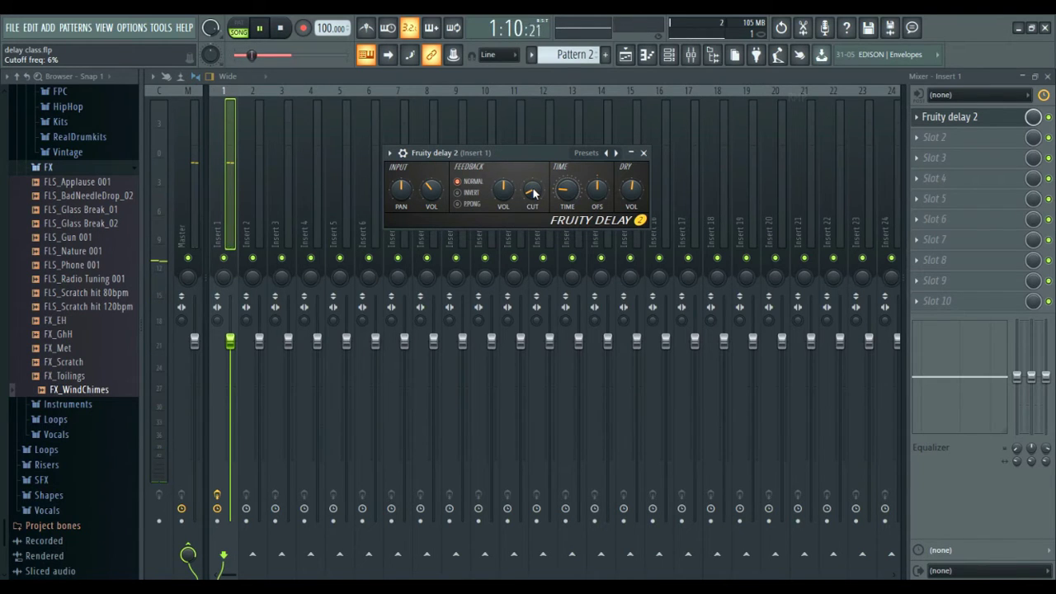
pyautogui.click(283, 30)
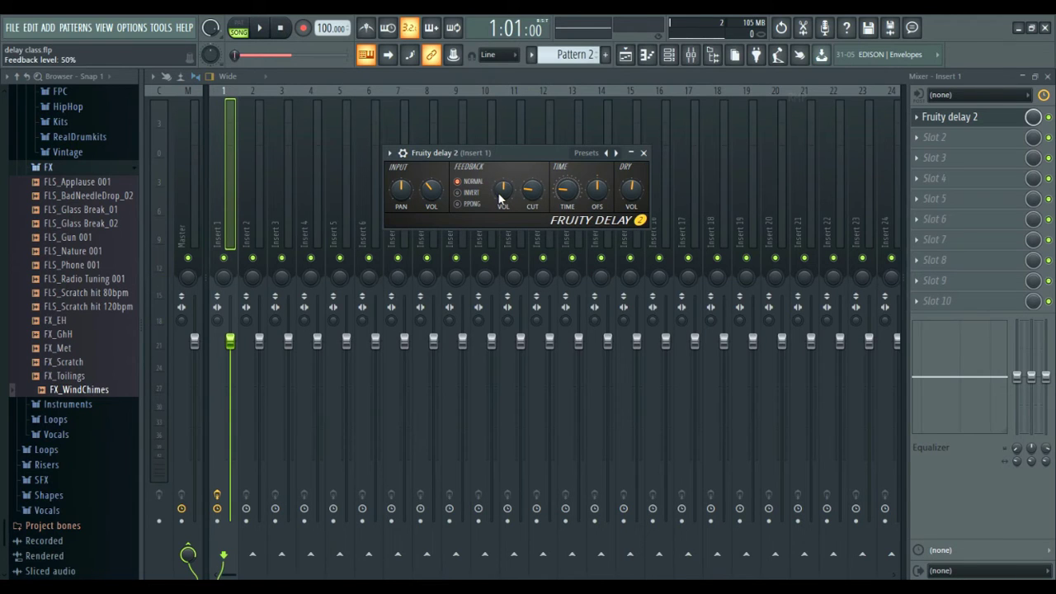
# Step: Turn Fruity Delay 2's feedback volume fully up and reset its feedback cutoff frequency to the default
pyautogui.moveTo(500, 198); pyautogui.dragTo(500, 185)
pyautogui.rightClick(529, 192)
pyautogui.click(532, 198)
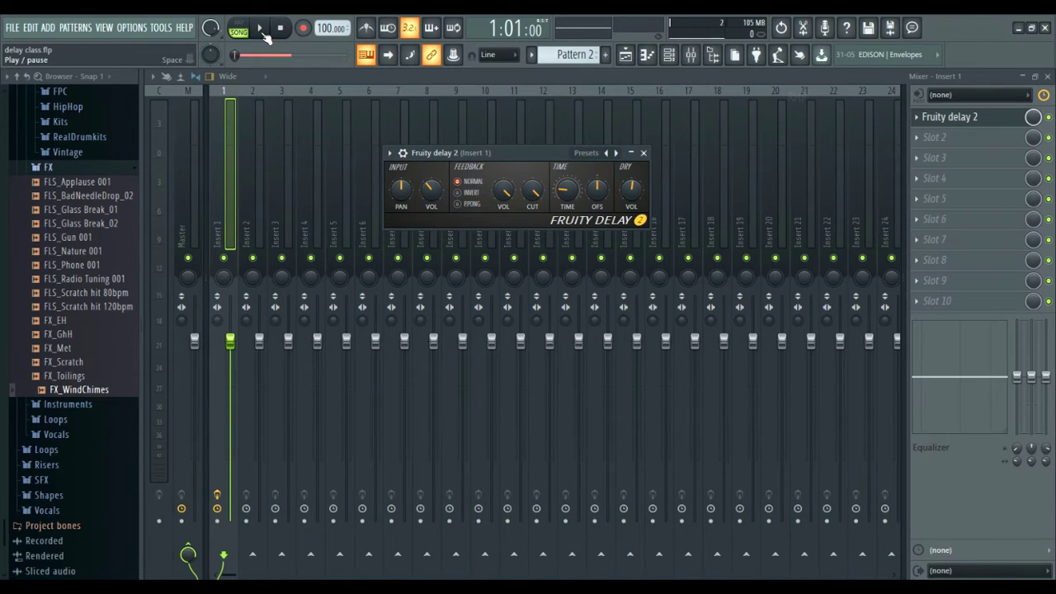
# Step: Clear the playlist's two-bar time selection and audition Pattern 2 without looping
pyautogui.click(625, 55)
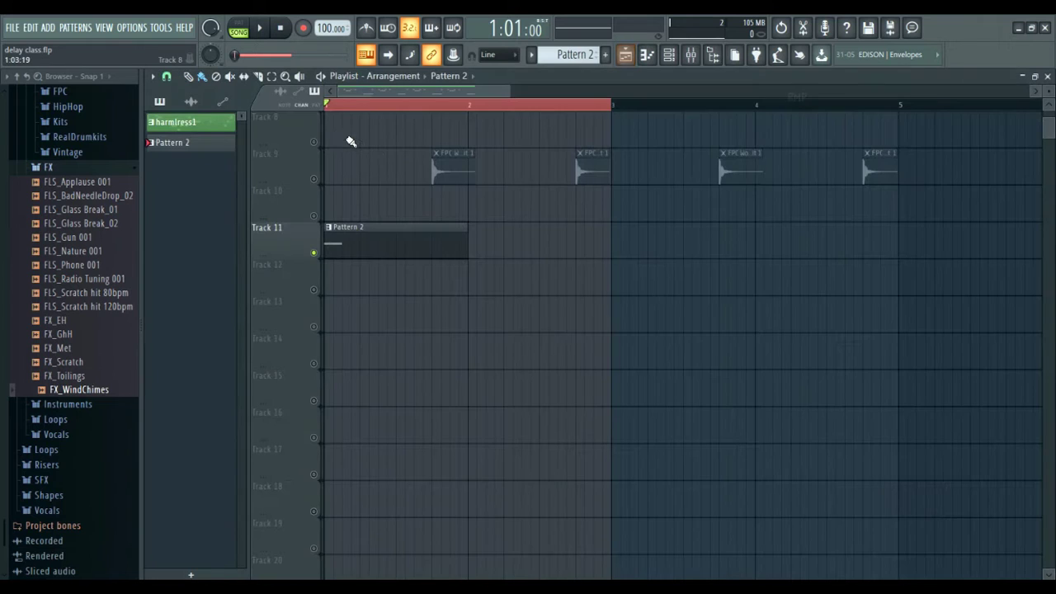
pyautogui.click(333, 112)
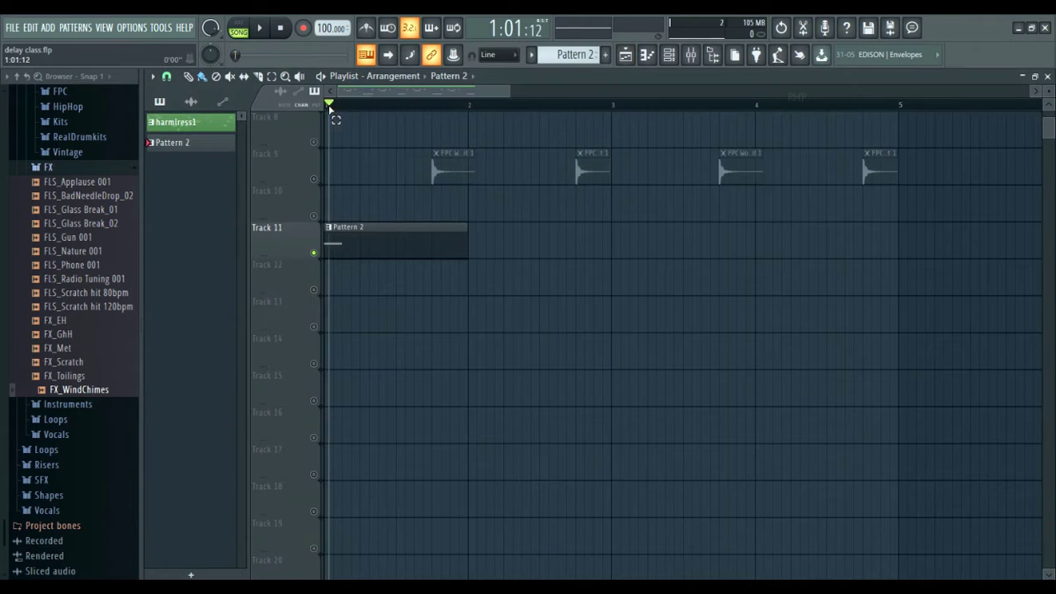
pyautogui.click(266, 29)
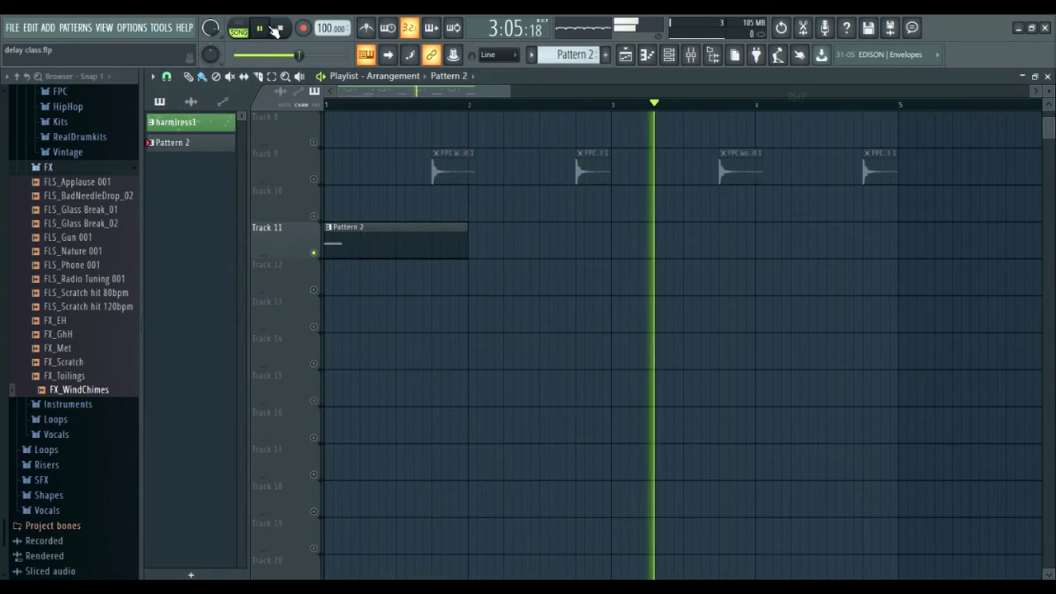
pyautogui.click(281, 30)
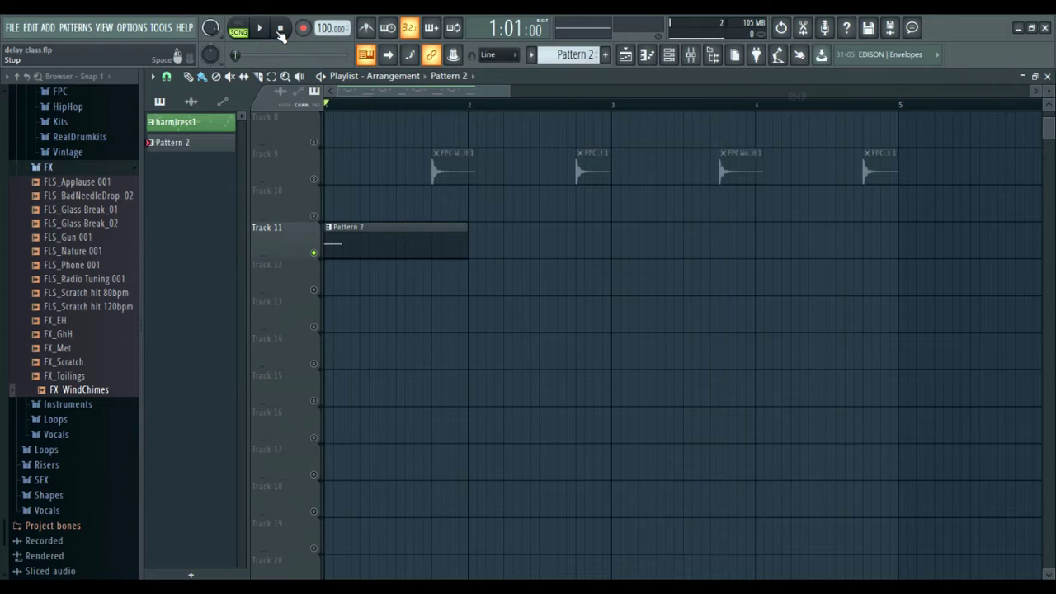
# Step: Open Fruity Delay 2 on Insert 1, audition the pattern with its input panned right, and lower the feedback volume to 53%
pyautogui.click(698, 56)
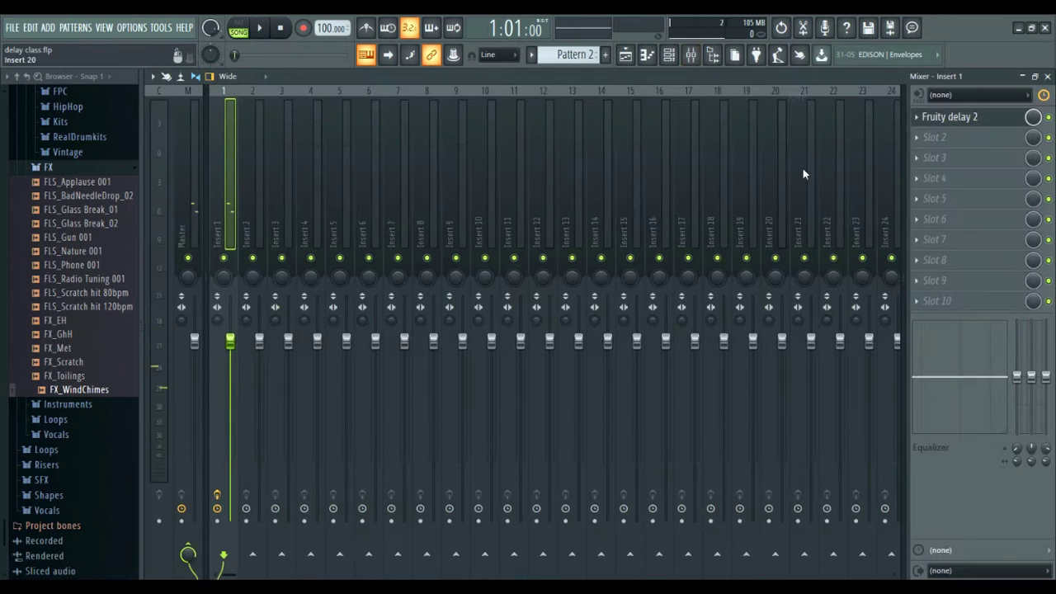
pyautogui.click(970, 119)
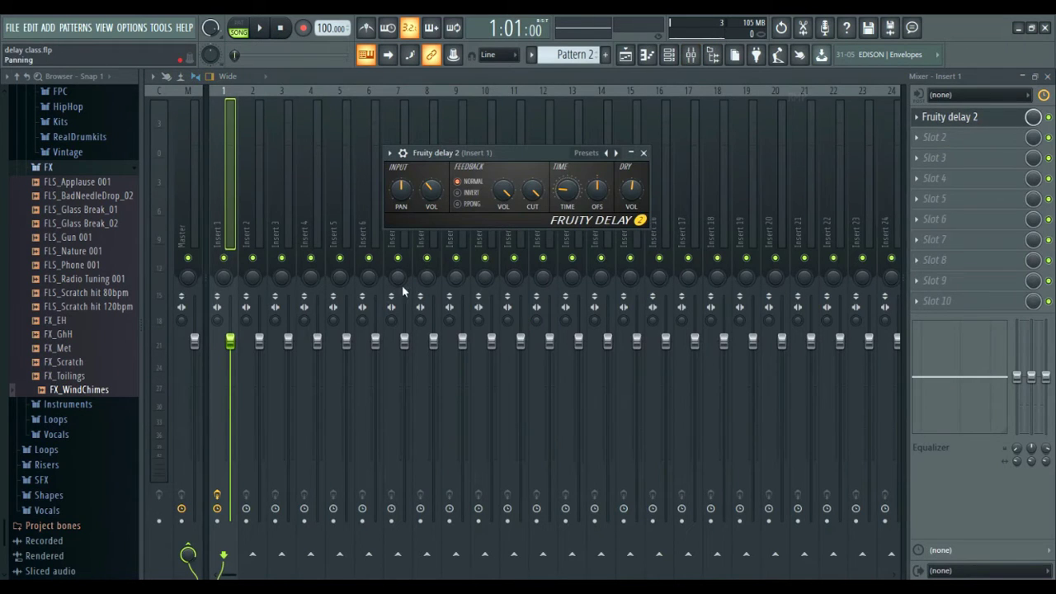
pyautogui.click(267, 33)
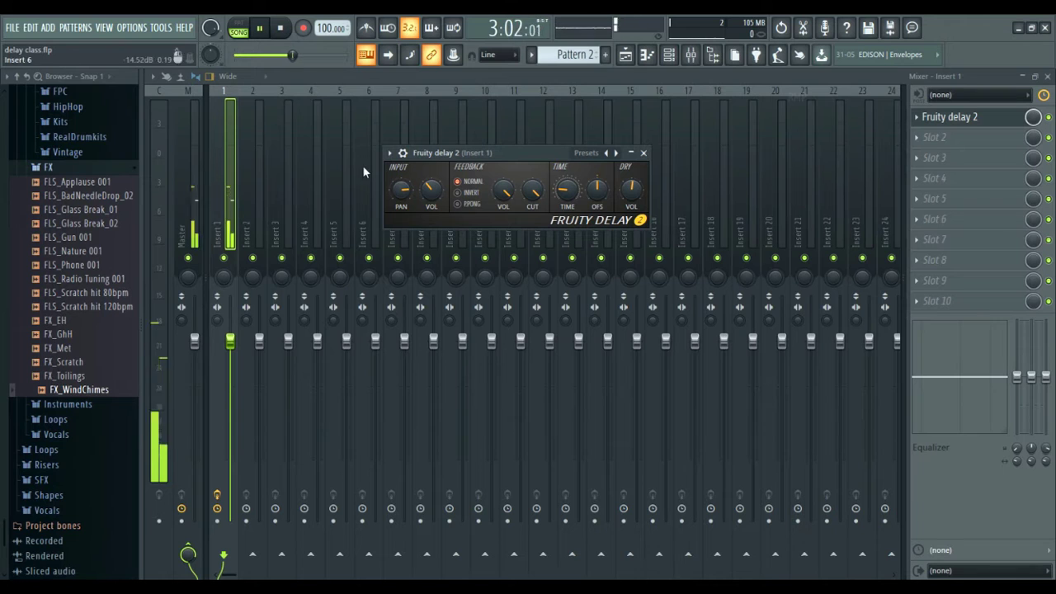
pyautogui.press('space')
pyautogui.click(283, 31)
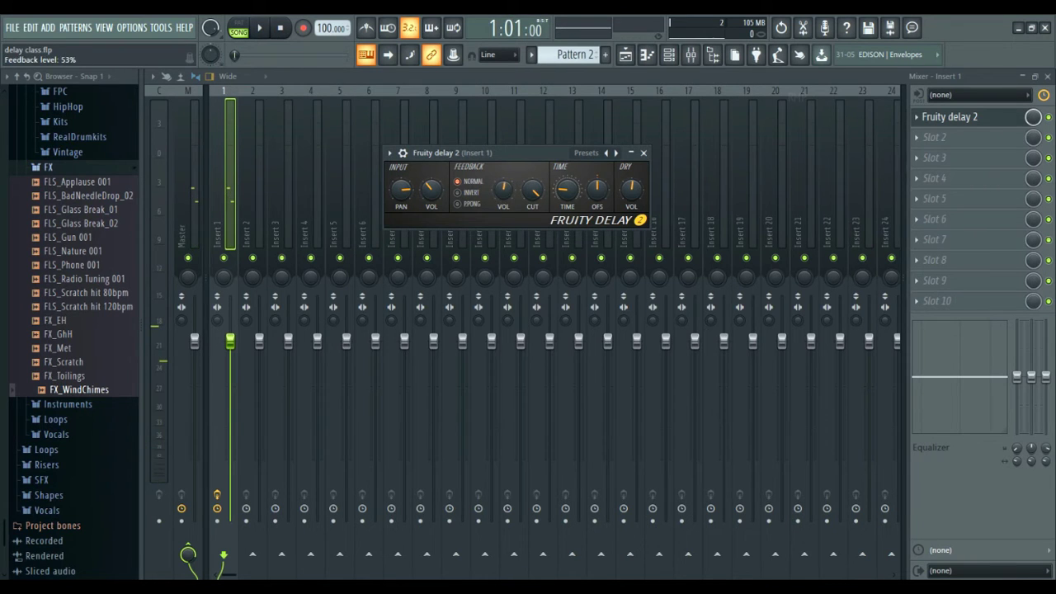
# Step: Pan Fruity Delay 2's input to the left and audition the pattern from the start several times
pyautogui.click(259, 29)
pyautogui.moveTo(401, 189); pyautogui.dragTo(401, 208)
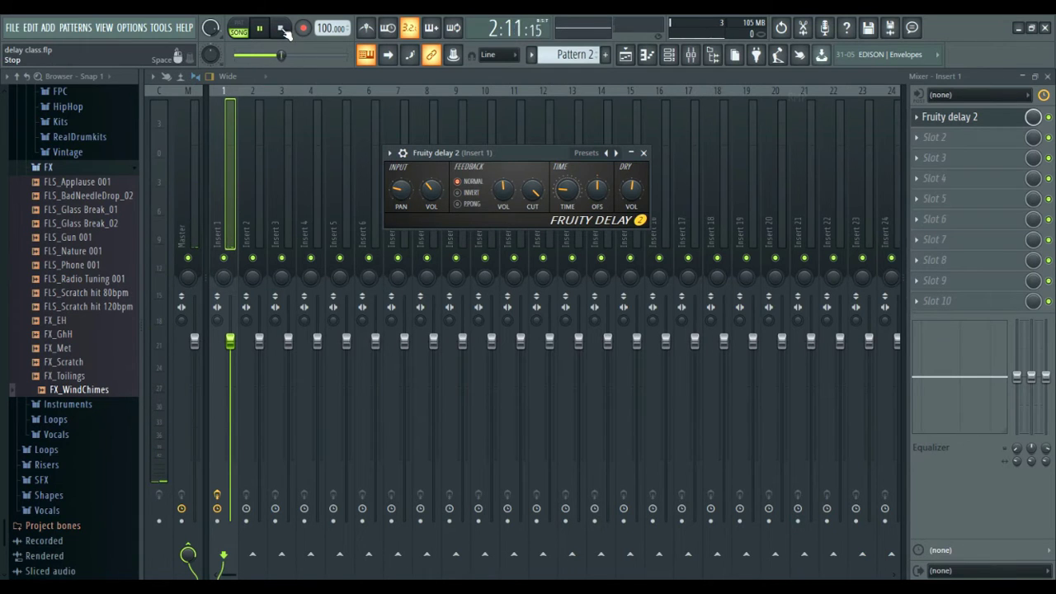
pyautogui.click(279, 28)
pyautogui.click(259, 28)
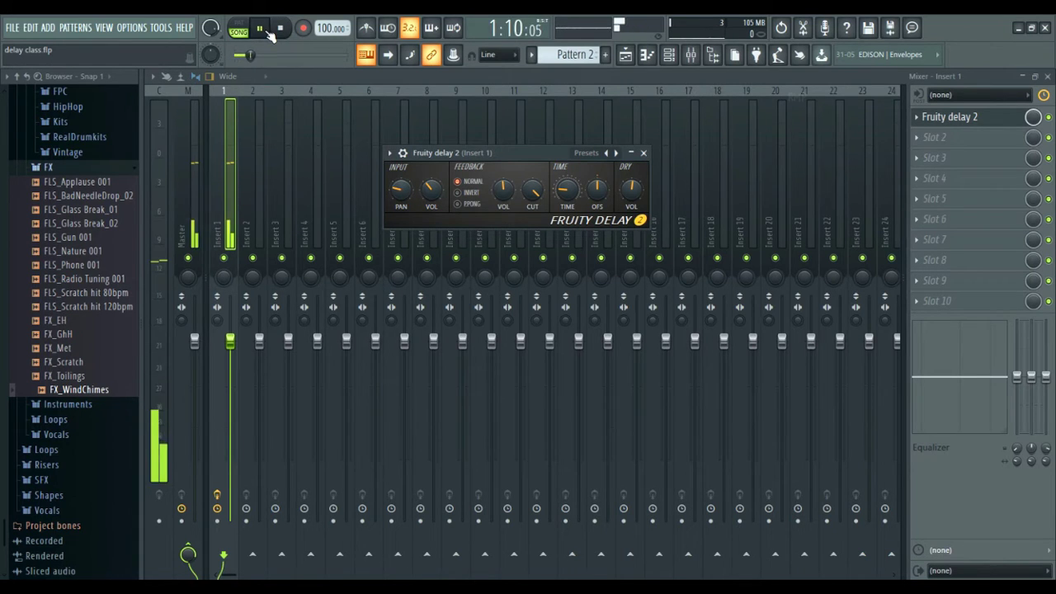
pyautogui.click(283, 32)
pyautogui.click(286, 31)
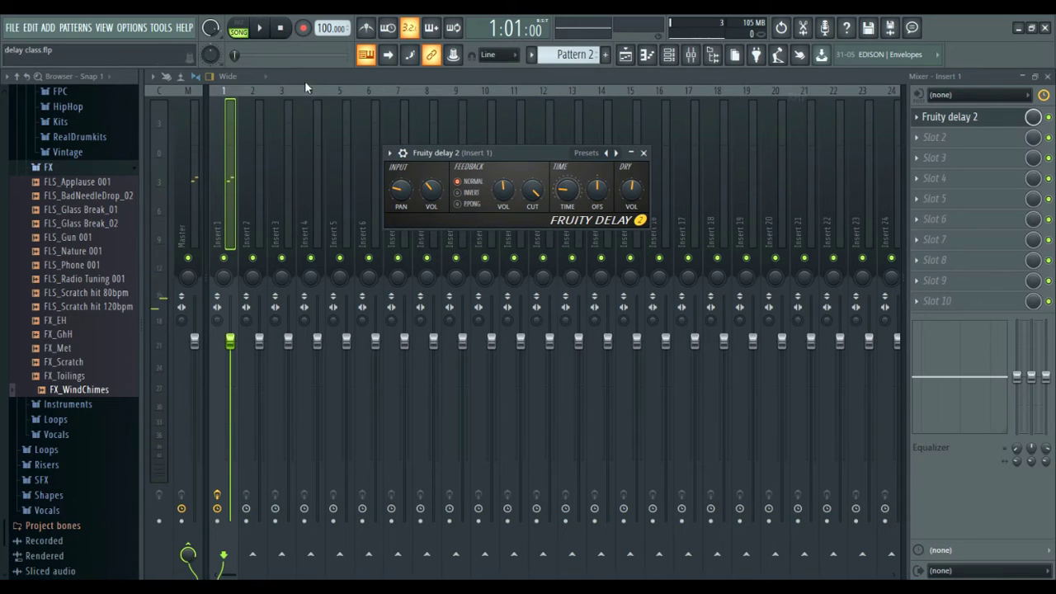
pyautogui.click(272, 32)
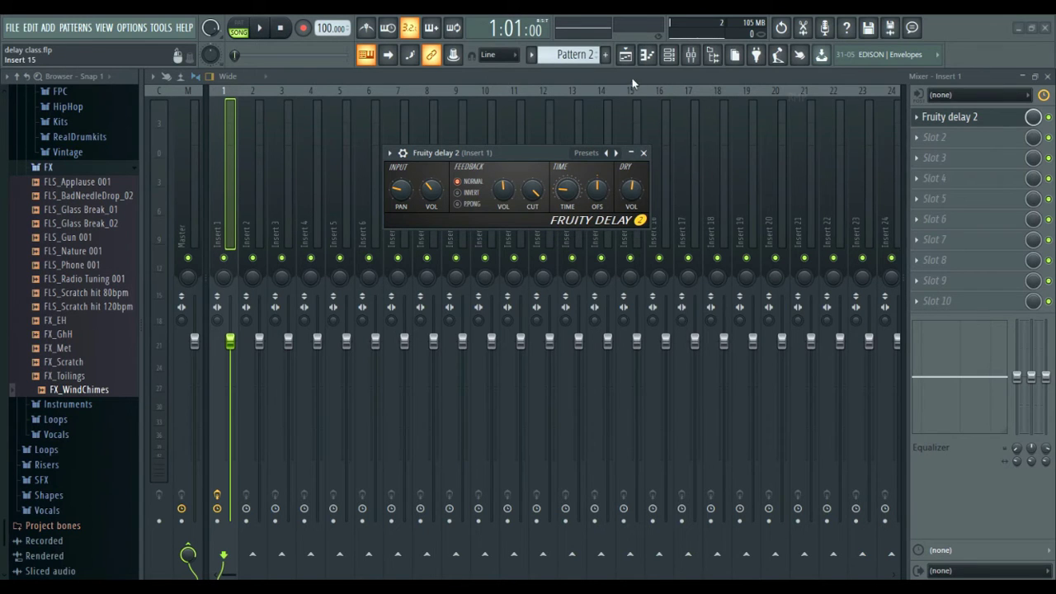
# Step: Delete the Pattern 2 clip from Track 11 in the playlist and re-enable all the other tracks
pyautogui.click(625, 54)
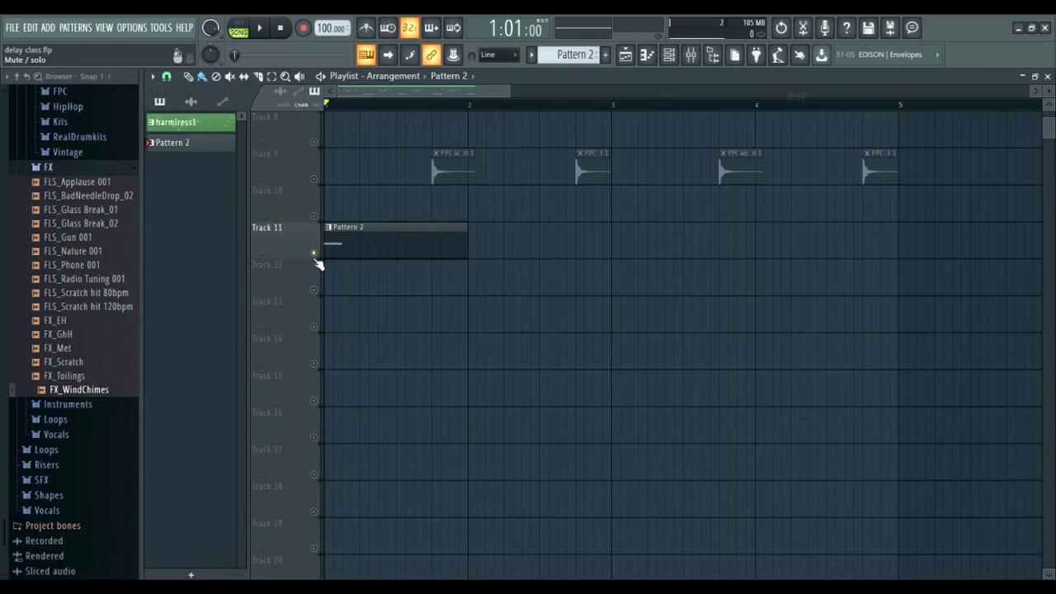
pyautogui.rightClick(377, 247)
pyautogui.scroll(5, 388, 252)
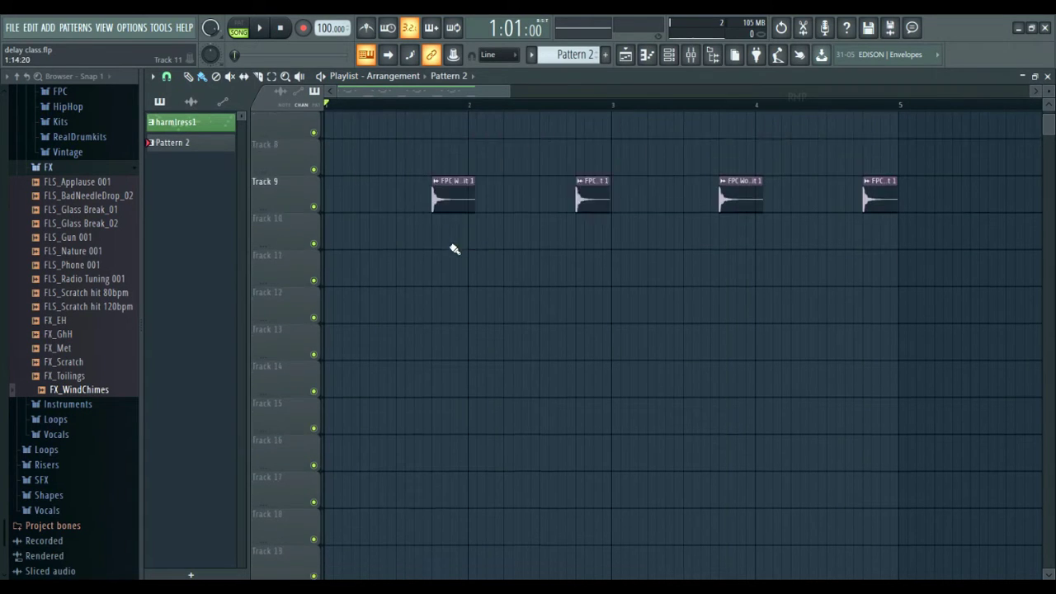
# Step: Remove the Additive Wurly FG #2 channel's mixer routing and play the full arrangement from the start
pyautogui.click(669, 55)
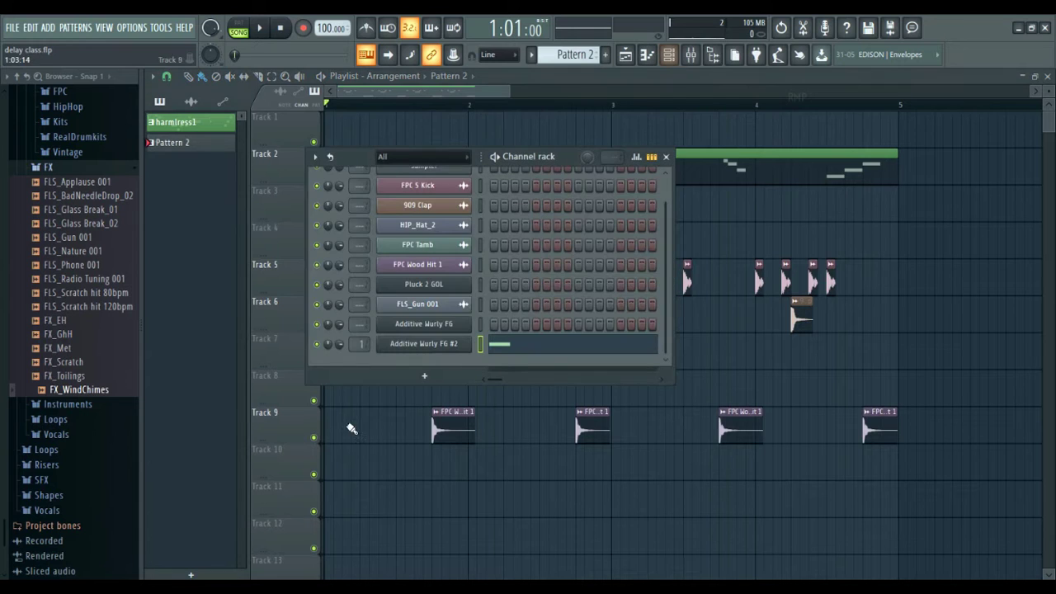
pyautogui.click(665, 157)
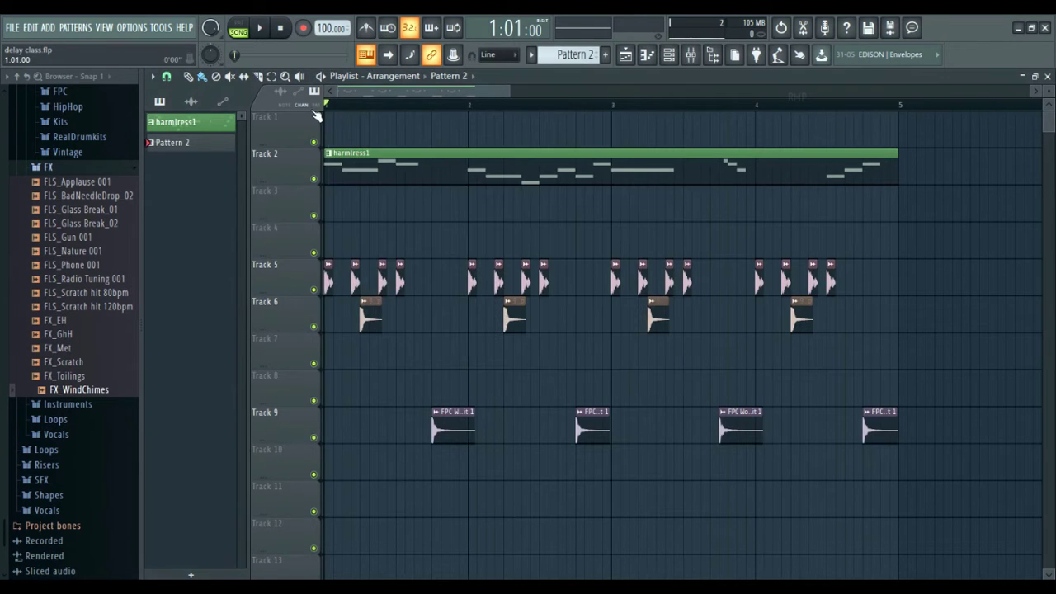
pyautogui.click(263, 32)
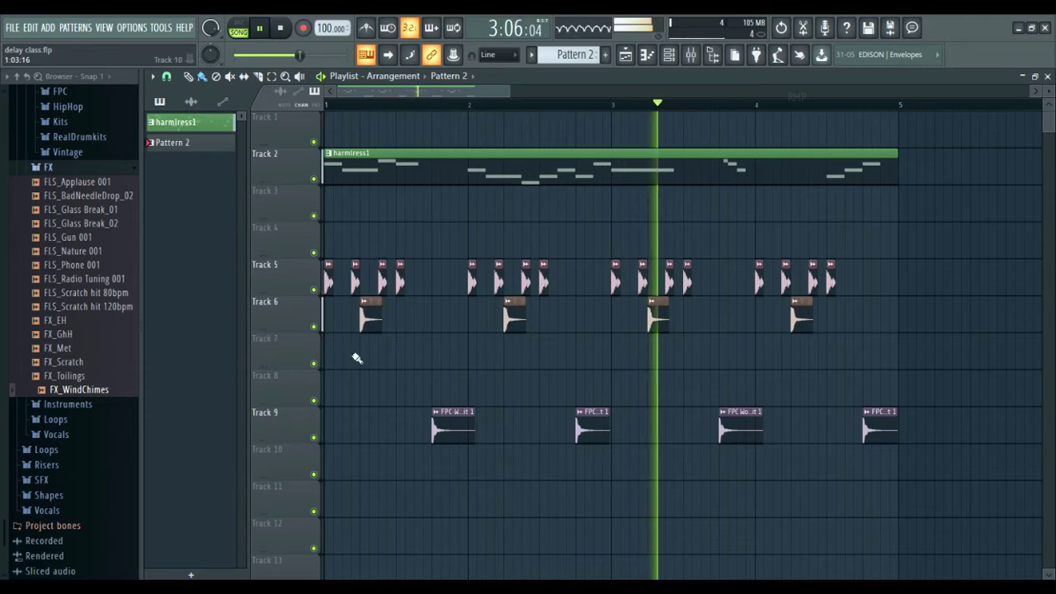
pyautogui.click(261, 29)
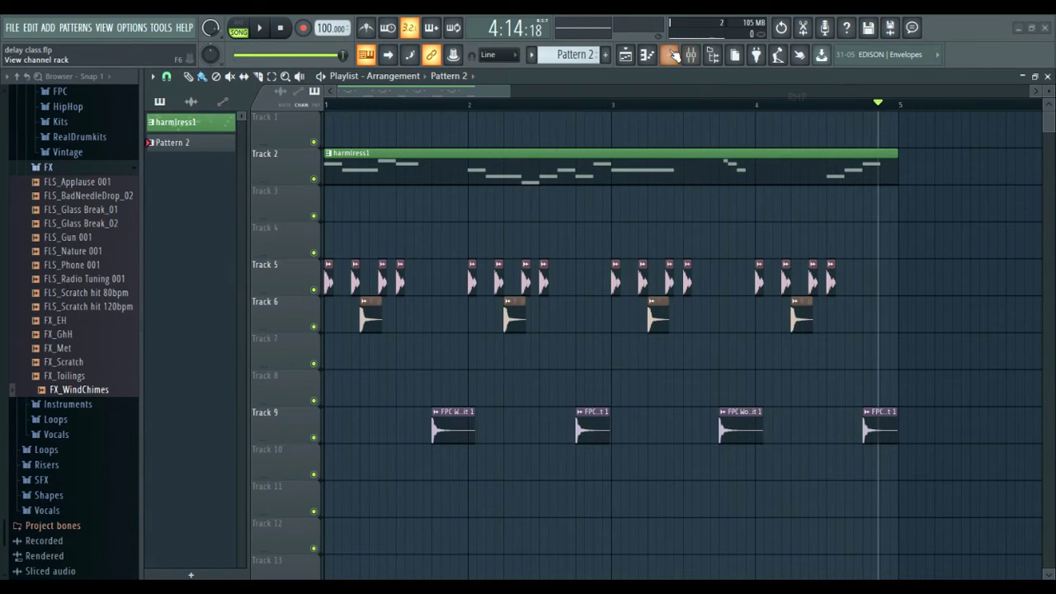
# Step: Route the Additive Wurly FG channel to mixer track 1
pyautogui.click(669, 55)
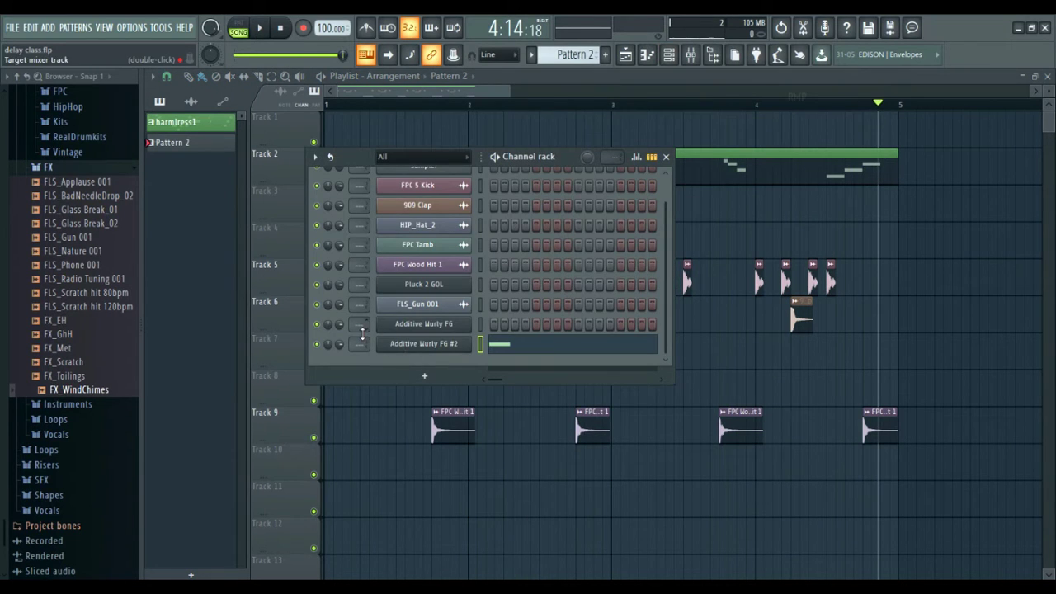
pyautogui.scroll(1, 362, 328)
pyautogui.click(665, 157)
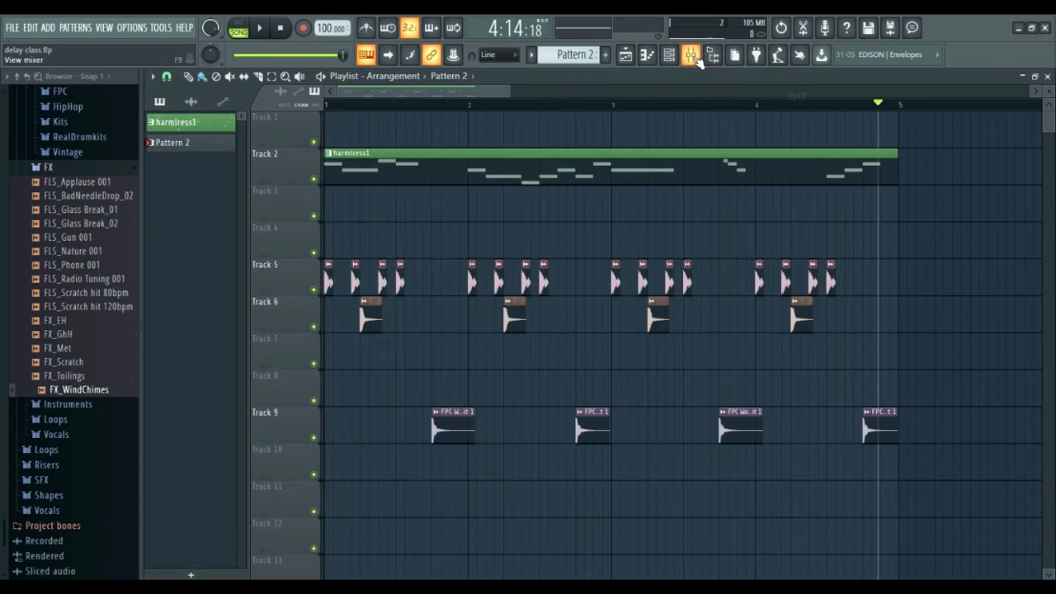
# Step: Solo Track 2 in the playlist and open Fruity Delay 2 on mixer Insert 1
pyautogui.rightClick(313, 179)
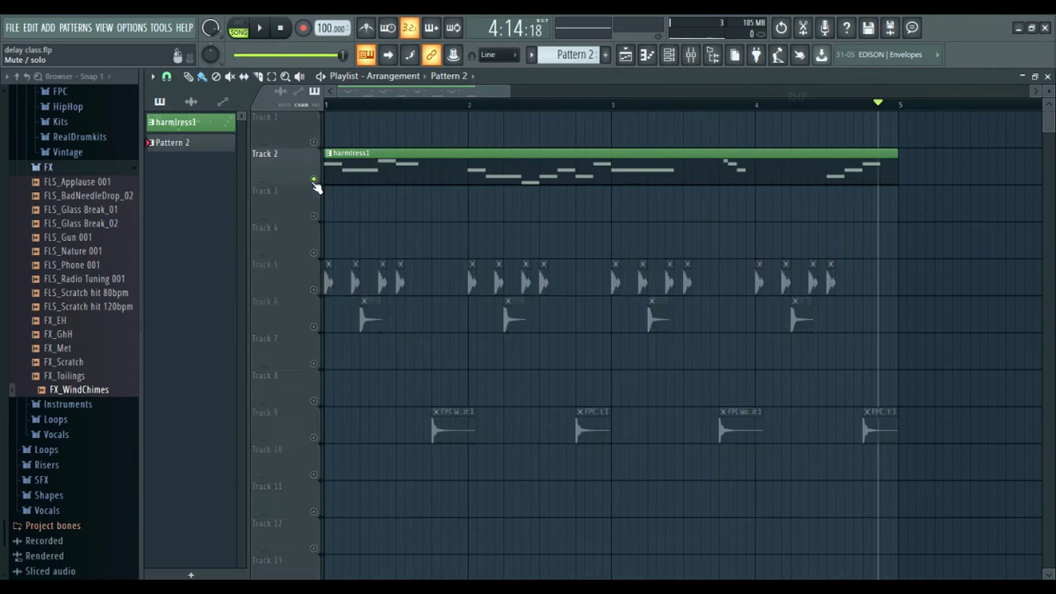
pyautogui.click(701, 61)
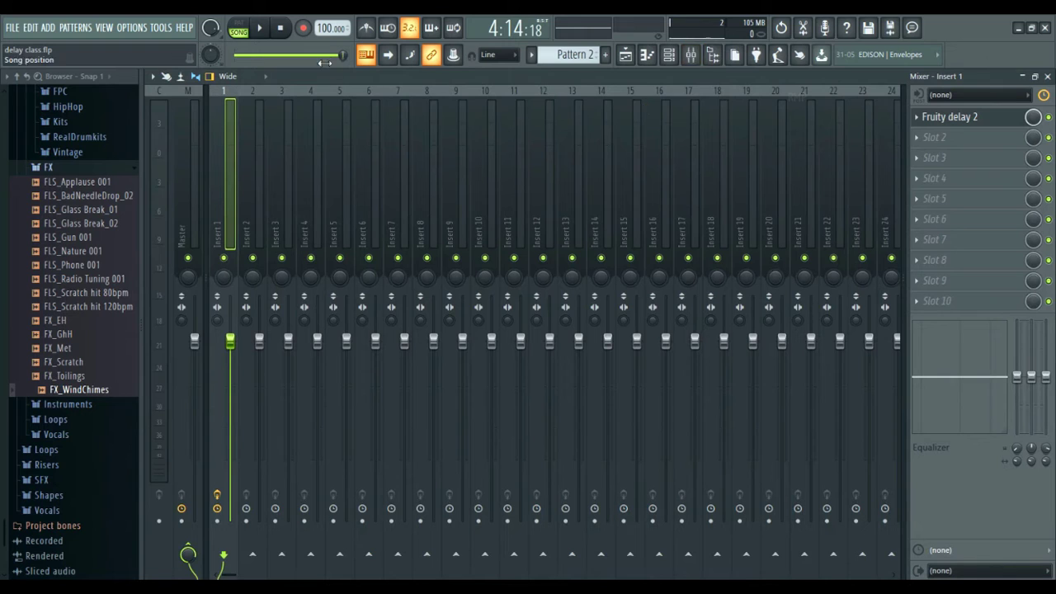
pyautogui.click(917, 120)
pyautogui.click(944, 122)
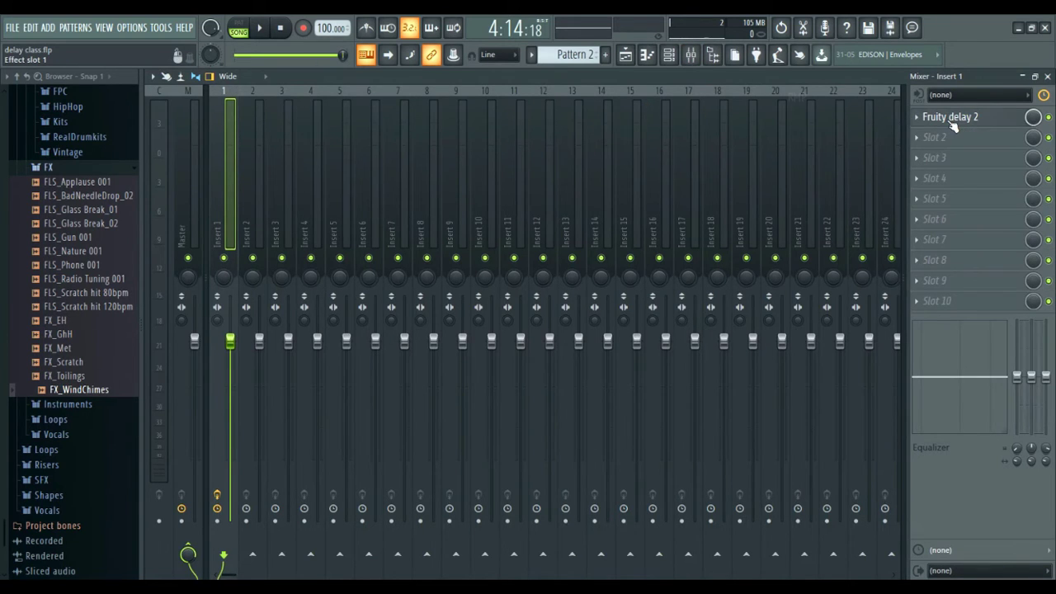
pyautogui.click(950, 122)
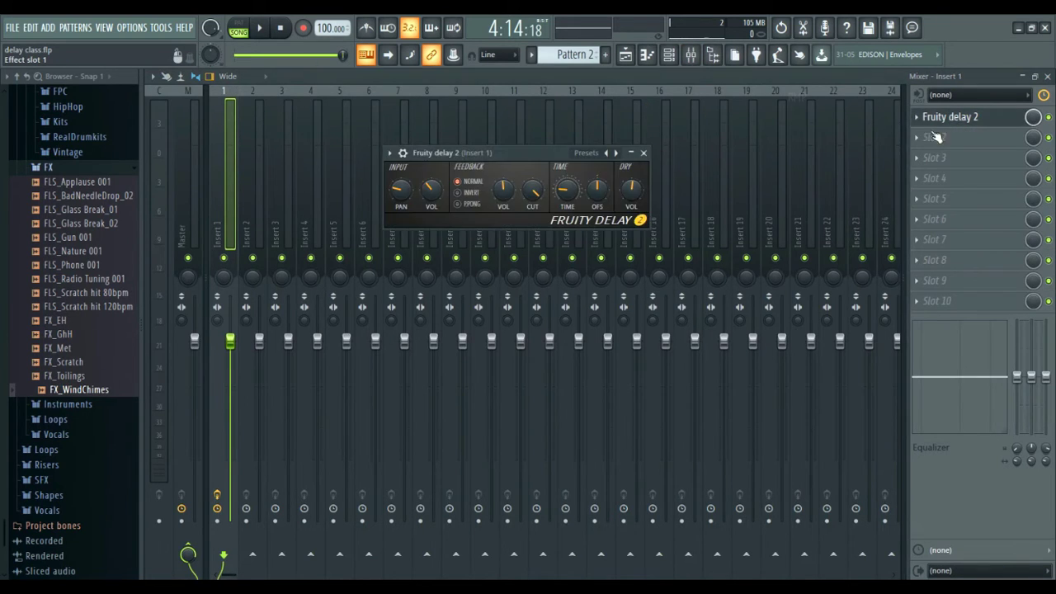
# Step: Reset Fruity Delay 2's input pan and volume, feedback volume and cutoff, time stereo offset and dry volume to their defaults
pyautogui.rightClick(403, 190)
pyautogui.click(424, 198)
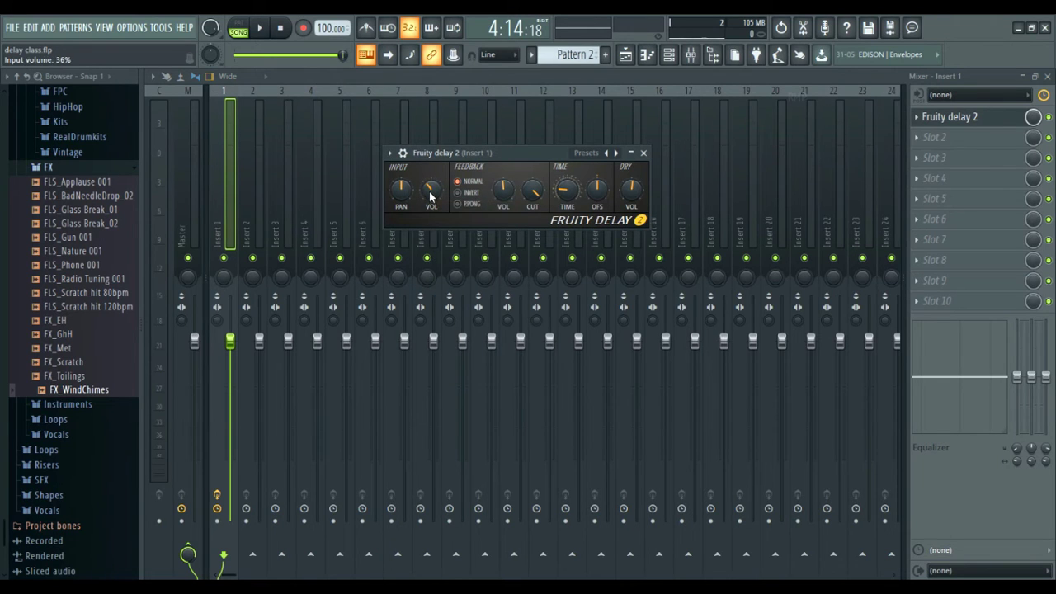
pyautogui.rightClick(429, 195)
pyautogui.click(450, 202)
pyautogui.rightClick(504, 193)
pyautogui.click(526, 202)
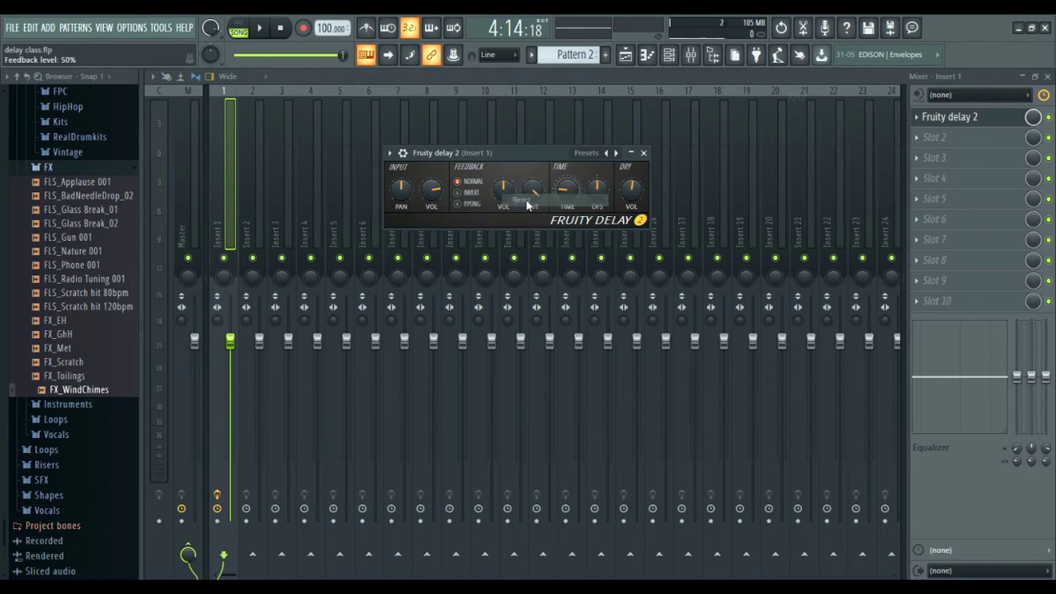
pyautogui.rightClick(532, 192)
pyautogui.click(551, 203)
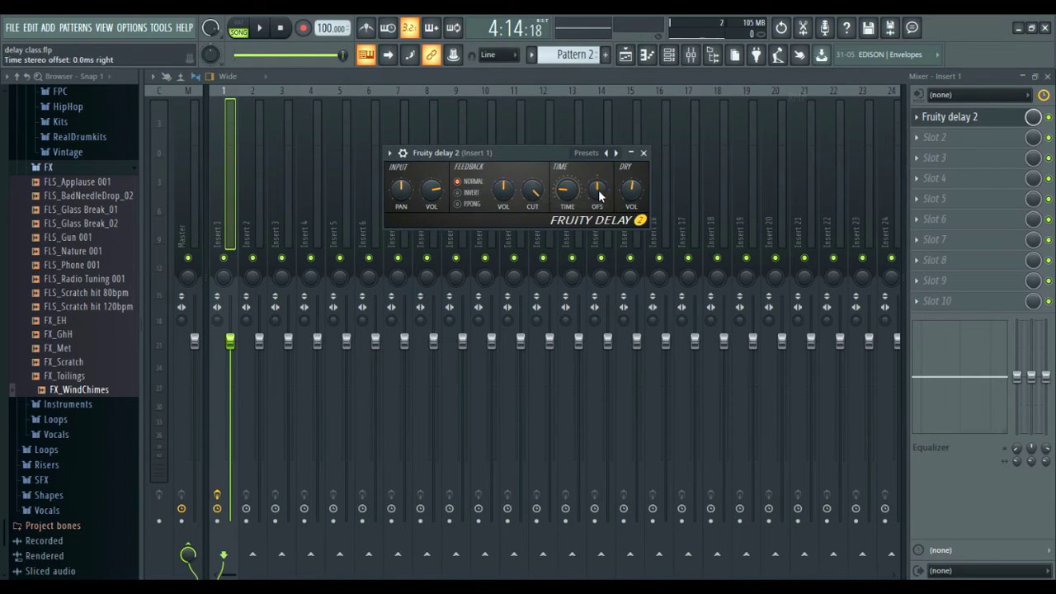
pyautogui.rightClick(599, 194)
pyautogui.click(643, 201)
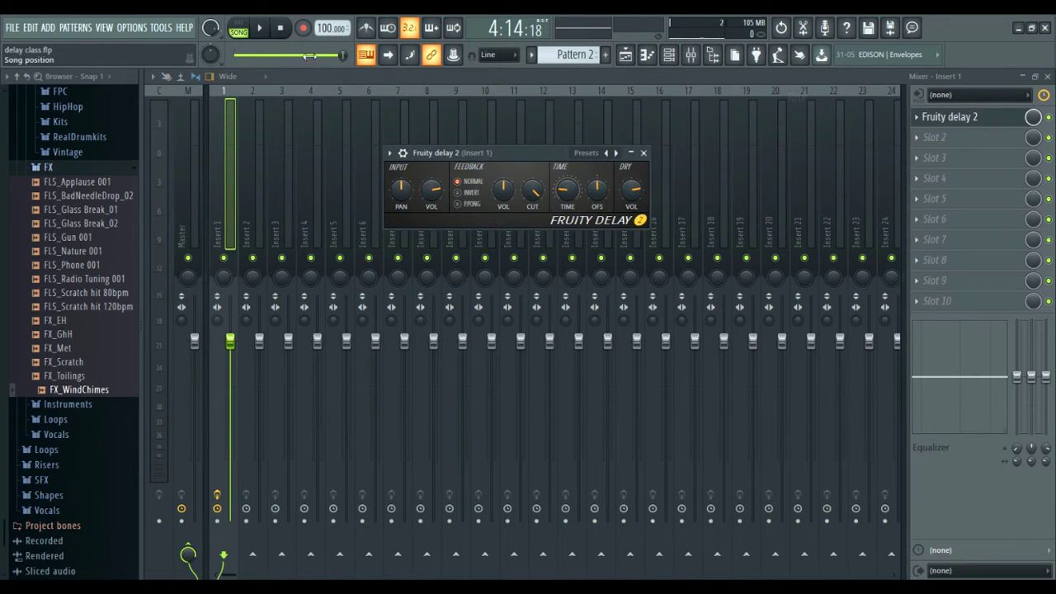
# Step: Play the soloed Track 2 melody from the start and lower Fruity Delay 2's input volume to 31%
pyautogui.click(281, 29)
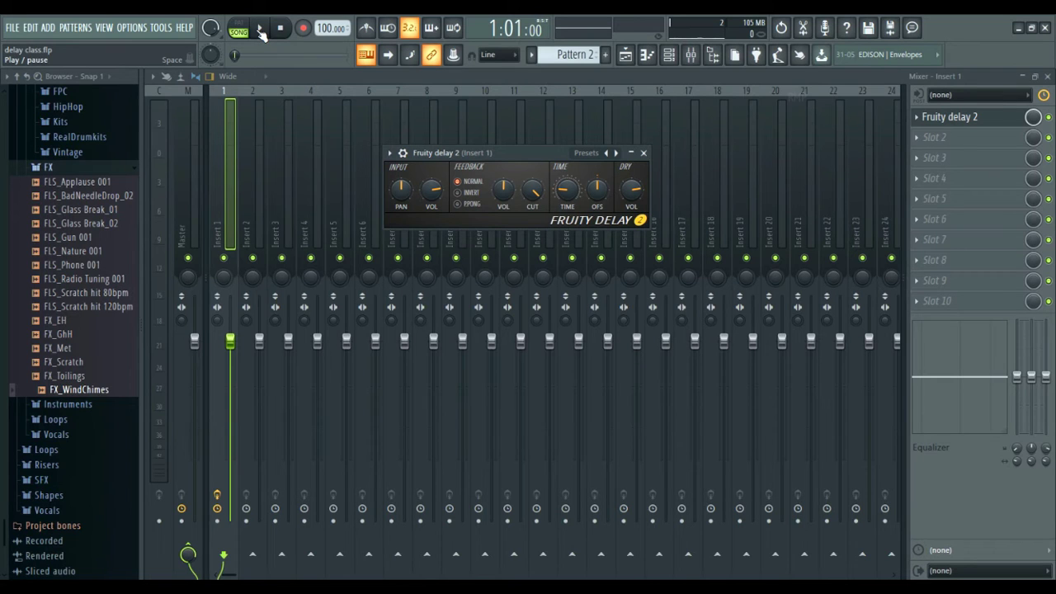
pyautogui.click(260, 30)
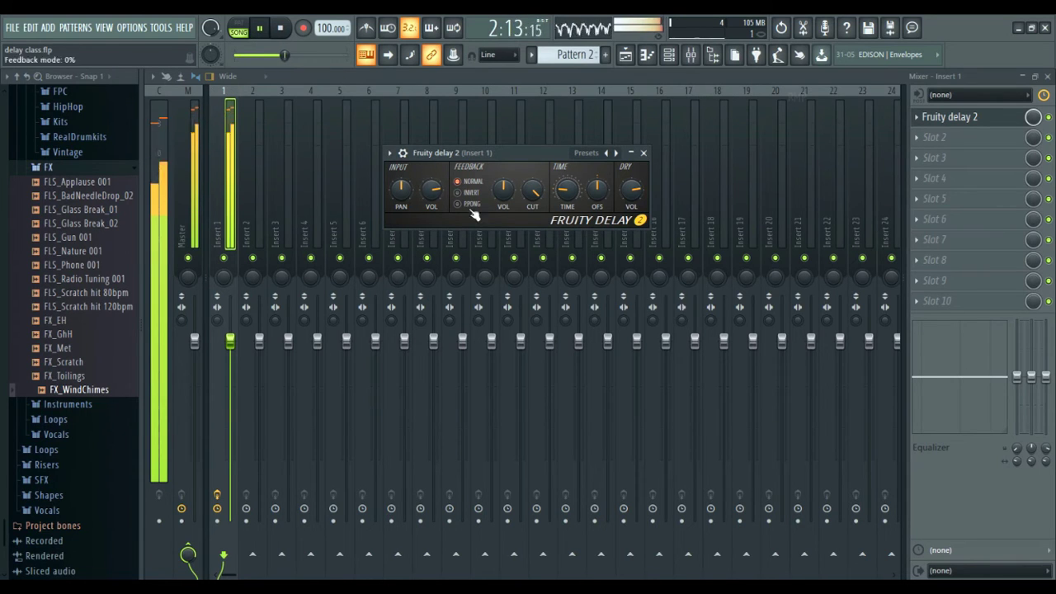
pyautogui.moveTo(435, 199); pyautogui.dragTo(435, 246)
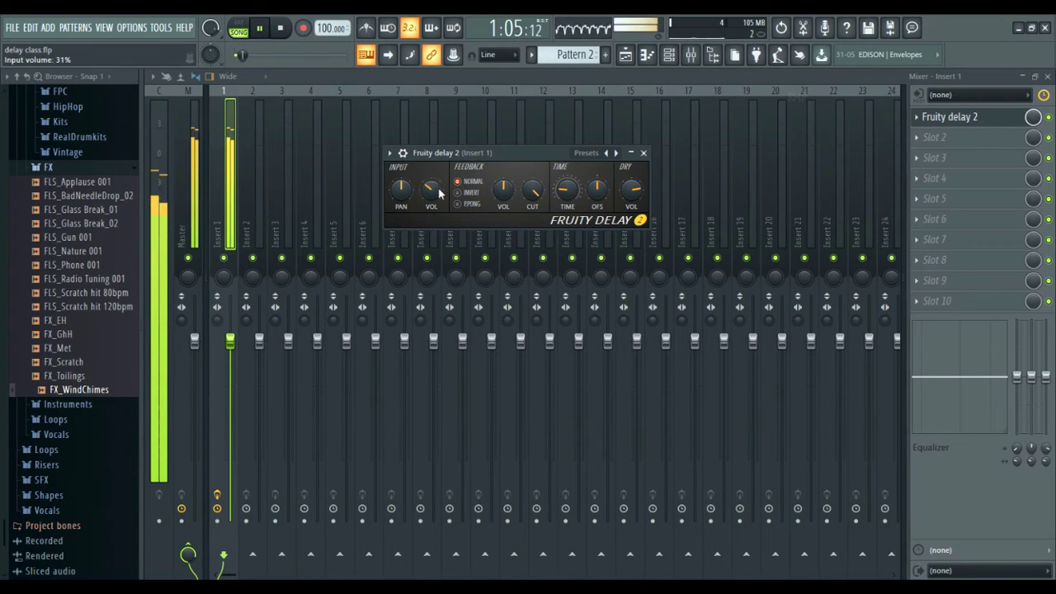
# Step: Reduce the input volume slightly further, lower the feedback cutoff frequency, and set the time stereo offset to 3.5 ms during playback
pyautogui.moveTo(440, 196); pyautogui.dragTo(441, 199)
pyautogui.moveTo(532, 189); pyautogui.dragTo(532, 177)
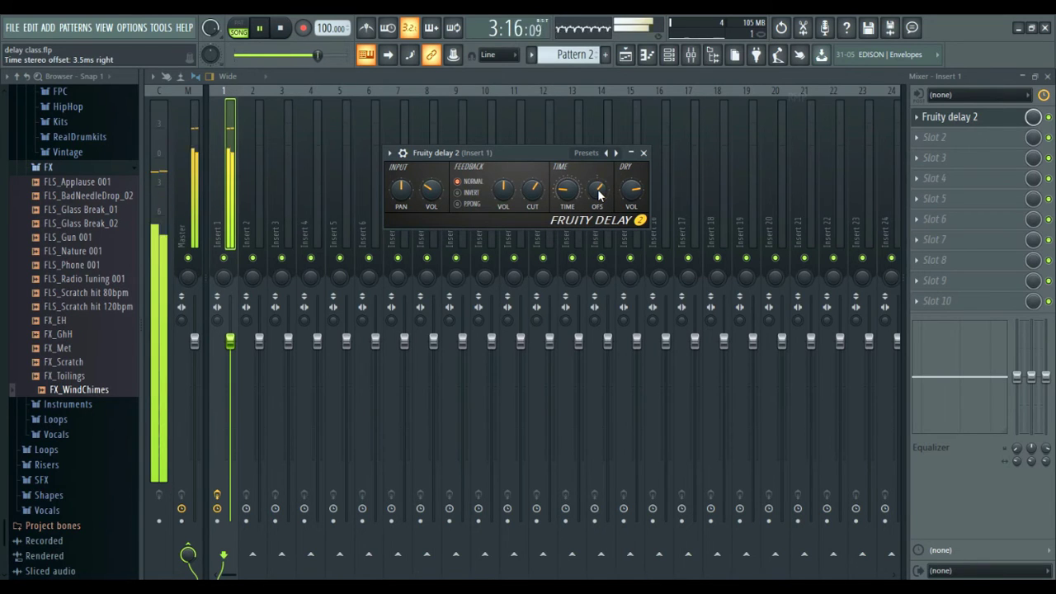
# Step: Lower Fruity Delay 2's time stereo offset slightly, set its Insert 1 mix level to about 74%, and audition the soloed melody
pyautogui.moveTo(599, 194); pyautogui.dragTo(599, 201)
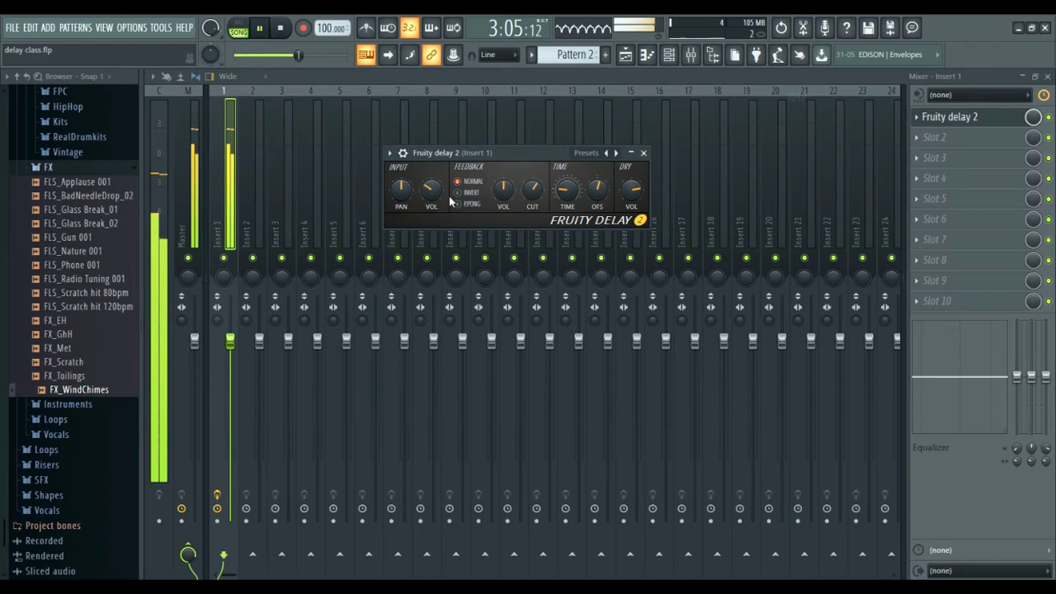
pyautogui.click(282, 30)
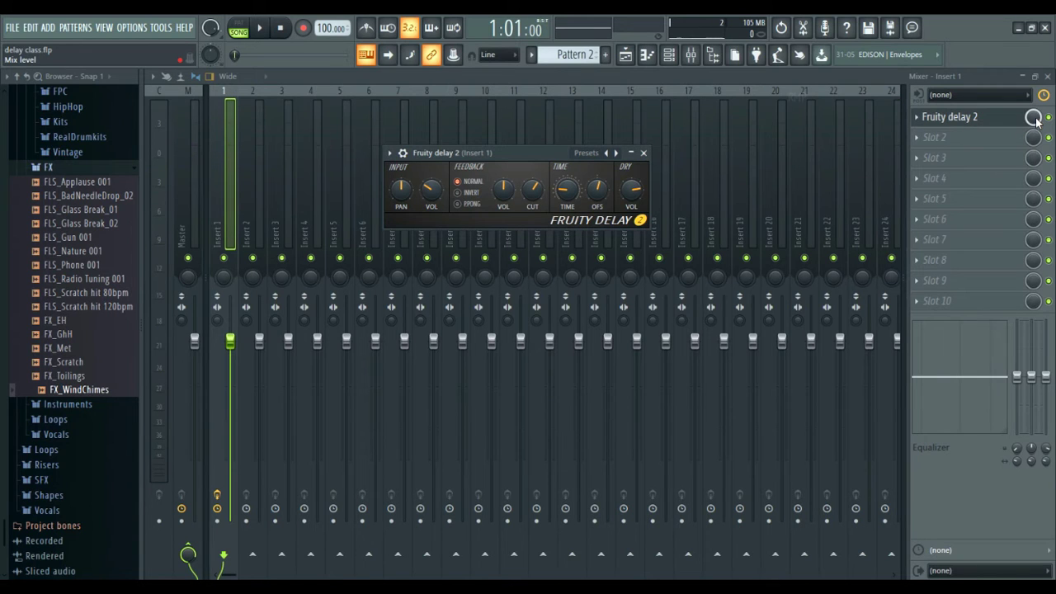
pyautogui.moveTo(1037, 122); pyautogui.dragTo(1037, 125)
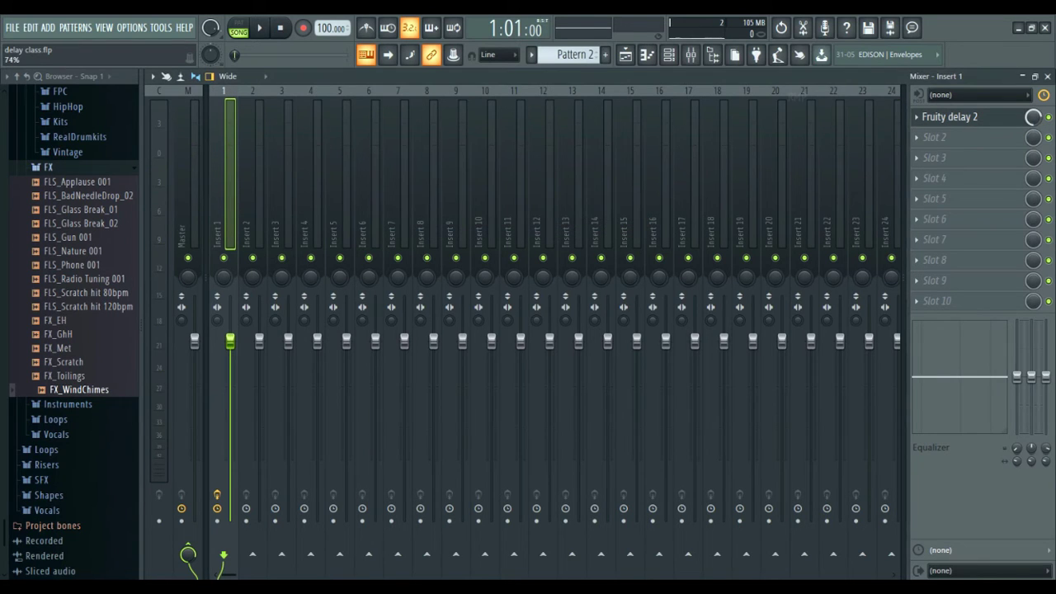
pyautogui.press('space')
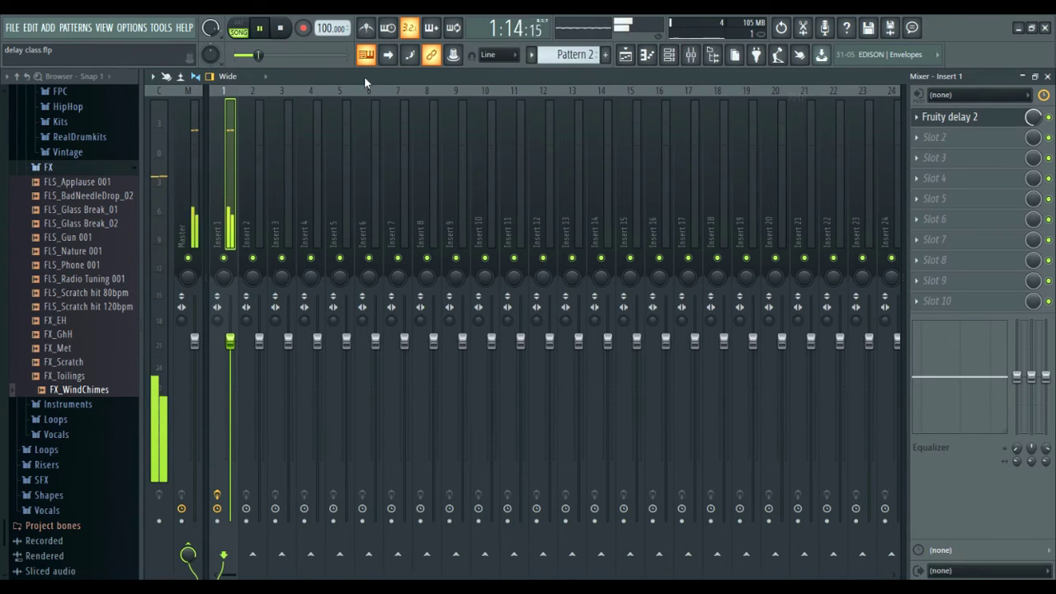
pyautogui.click(262, 31)
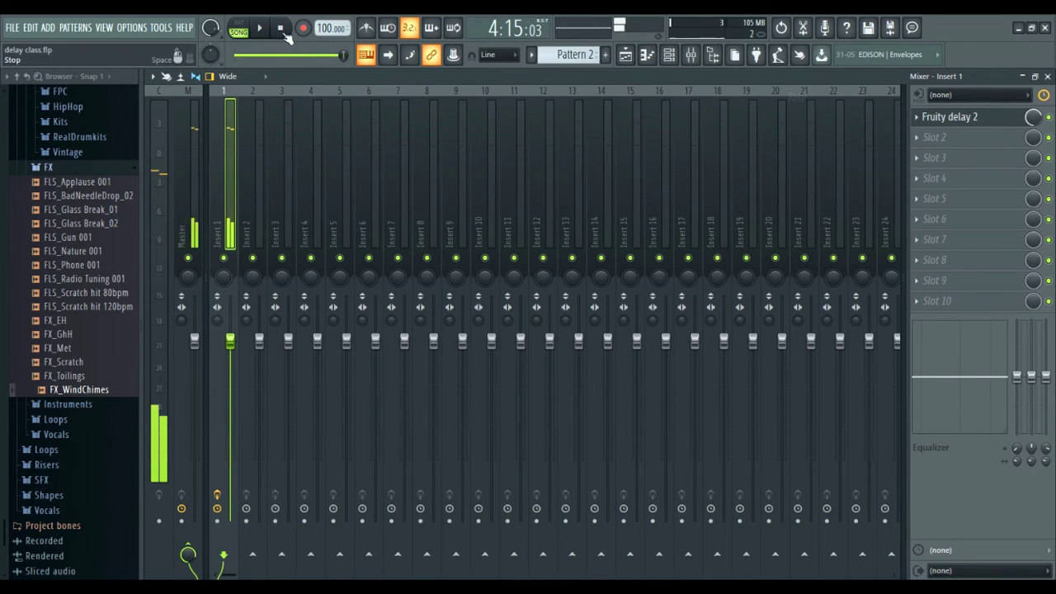
pyautogui.click(281, 29)
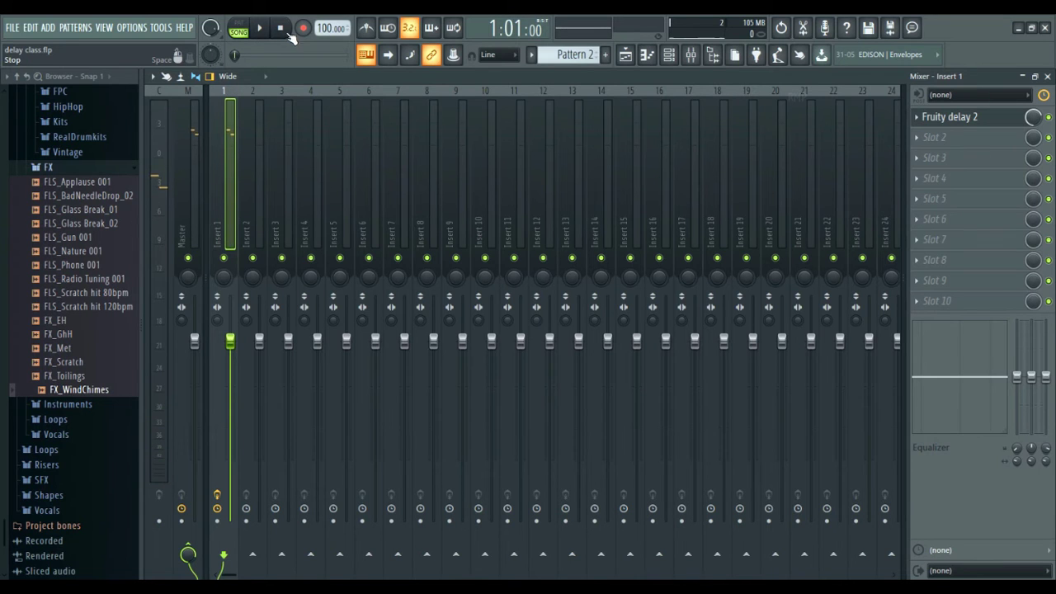
# Step: Load Fruity Reeverb 2 in slot 2 of Insert 1, increase its room size, and start playback of the melody
pyautogui.click(966, 142)
pyautogui.click(425, 262)
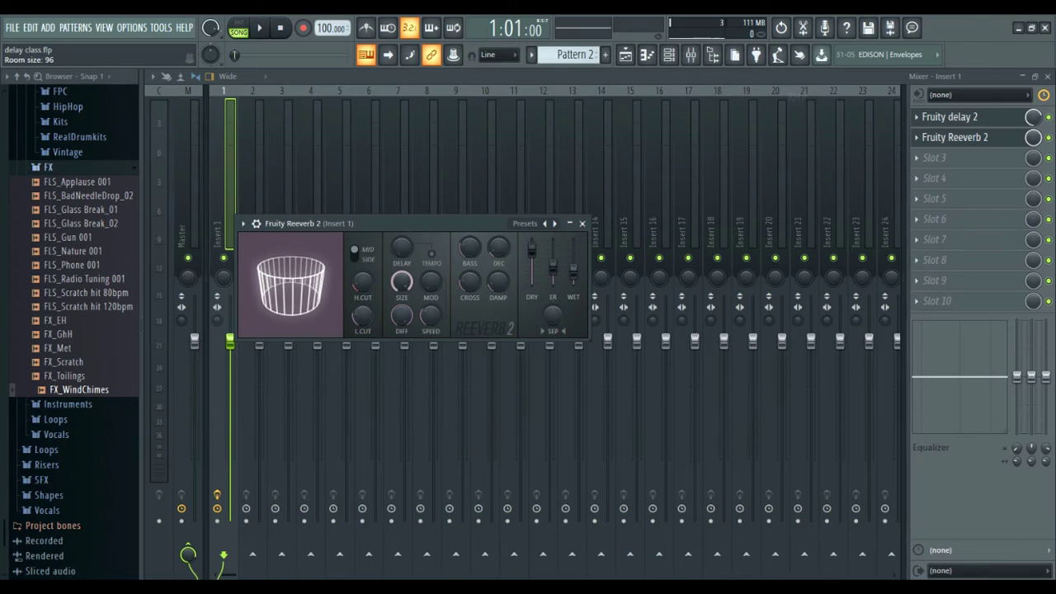
pyautogui.click(259, 28)
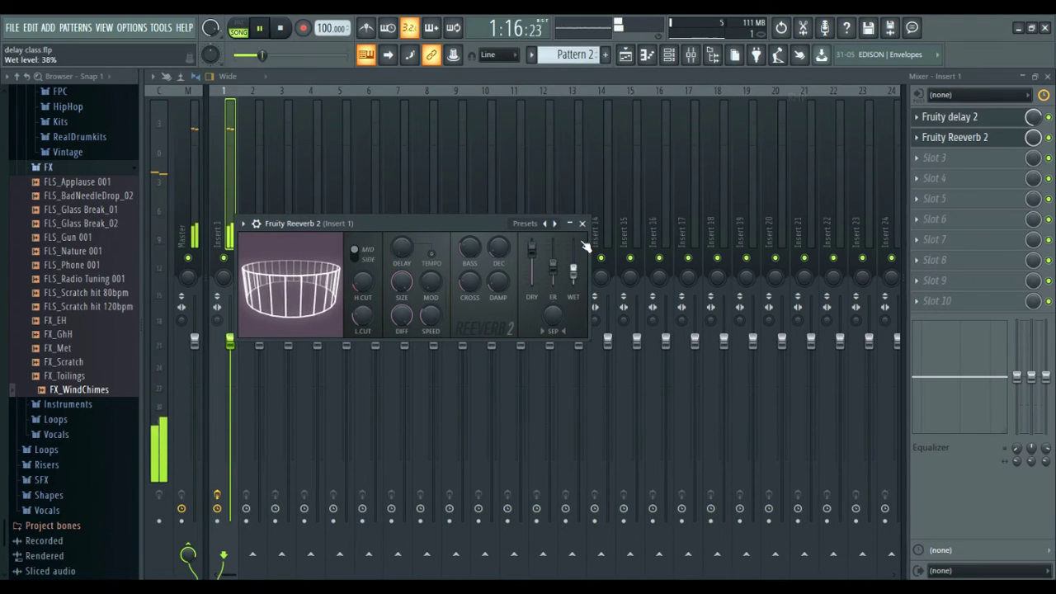
# Step: Set Fruity Reeverb 2's decay time to 3.1 sec and raise its wet level and low cut while the melody plays
pyautogui.moveTo(499, 250); pyautogui.dragTo(499, 241)
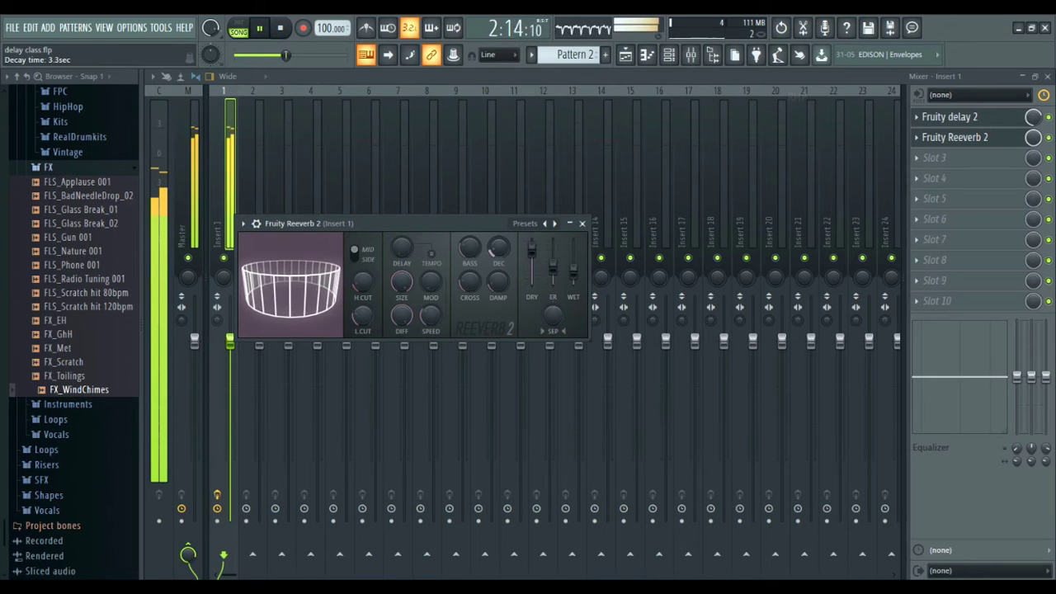
pyautogui.moveTo(573, 272); pyautogui.dragTo(573, 263)
pyautogui.moveTo(501, 253); pyautogui.dragTo(501, 256)
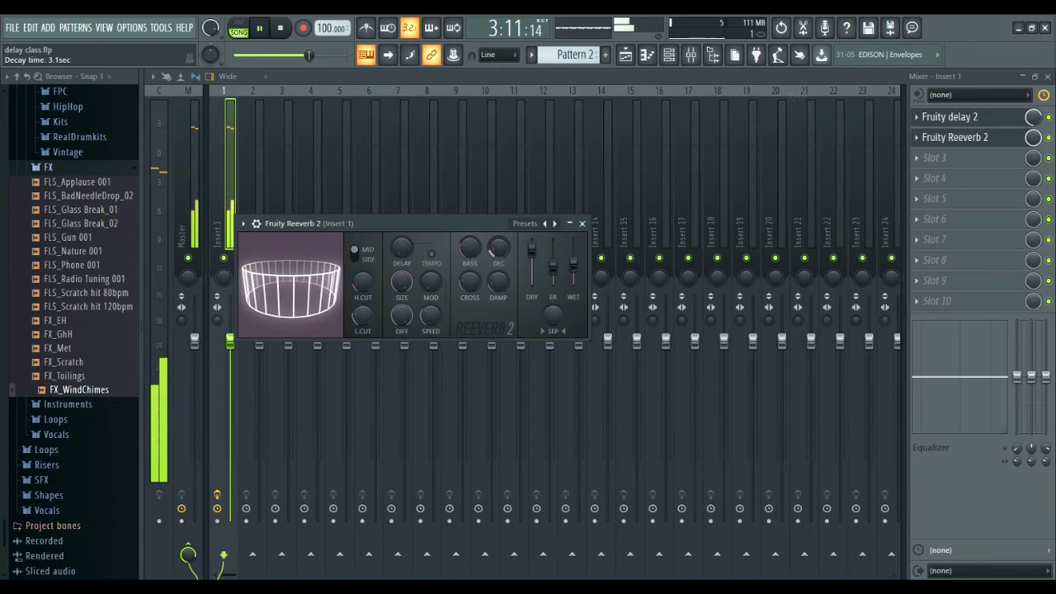
pyautogui.moveTo(361, 316); pyautogui.dragTo(361, 307)
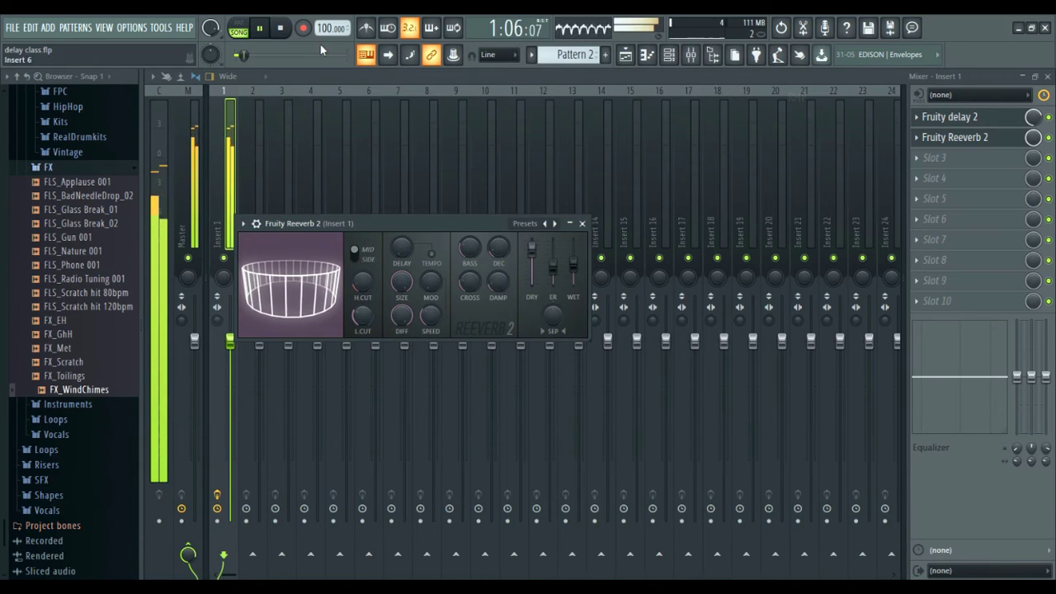
pyautogui.click(284, 27)
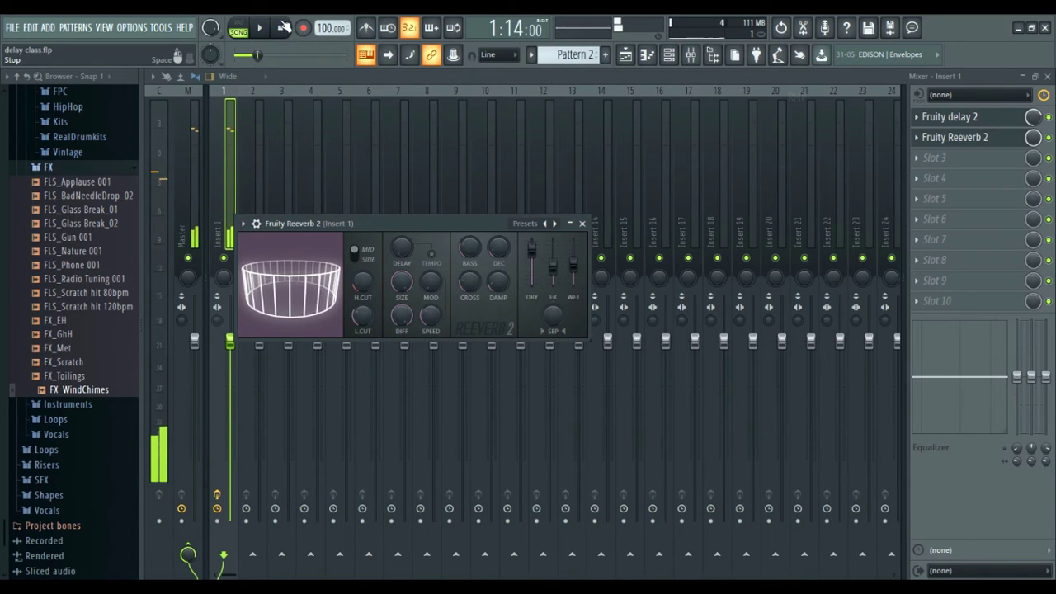
pyautogui.click(284, 27)
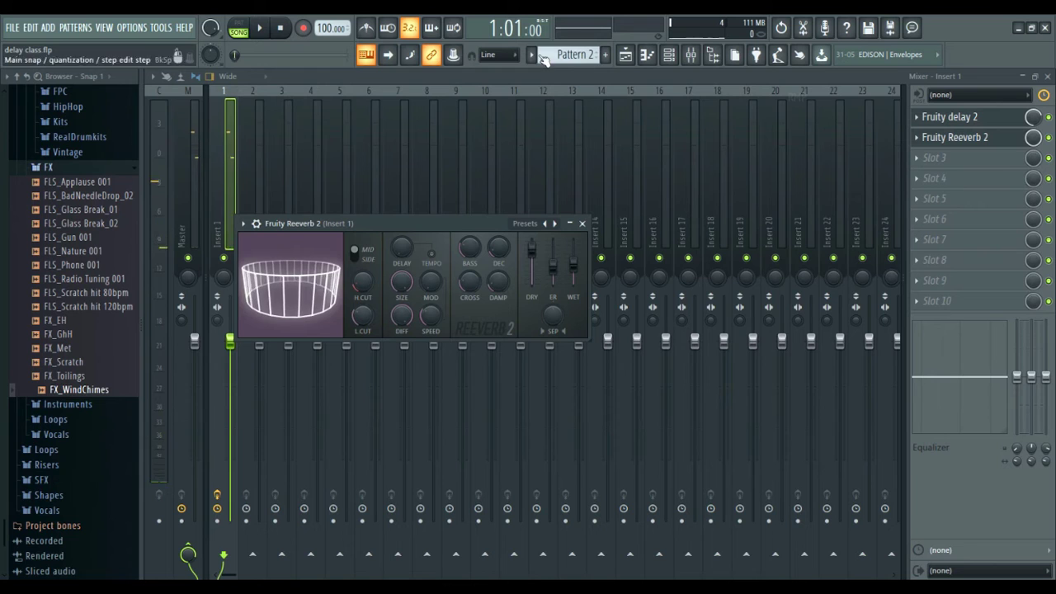
# Step: Solo the kick on Track 5 and the clap on Track 6 in turn in the playlist to audition them
pyautogui.click(625, 58)
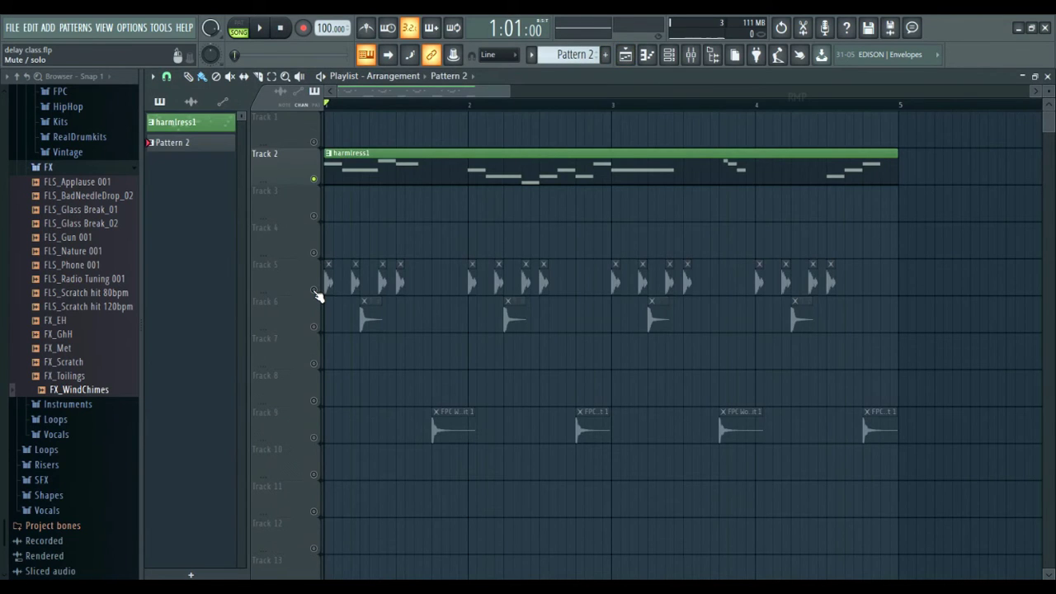
pyautogui.rightClick(314, 290)
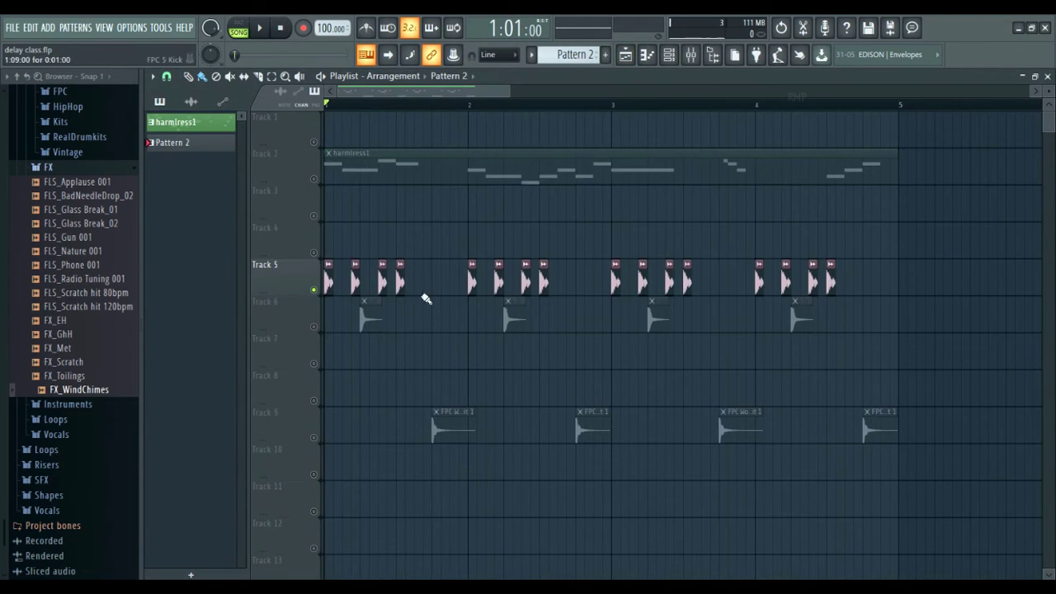
pyautogui.click(259, 28)
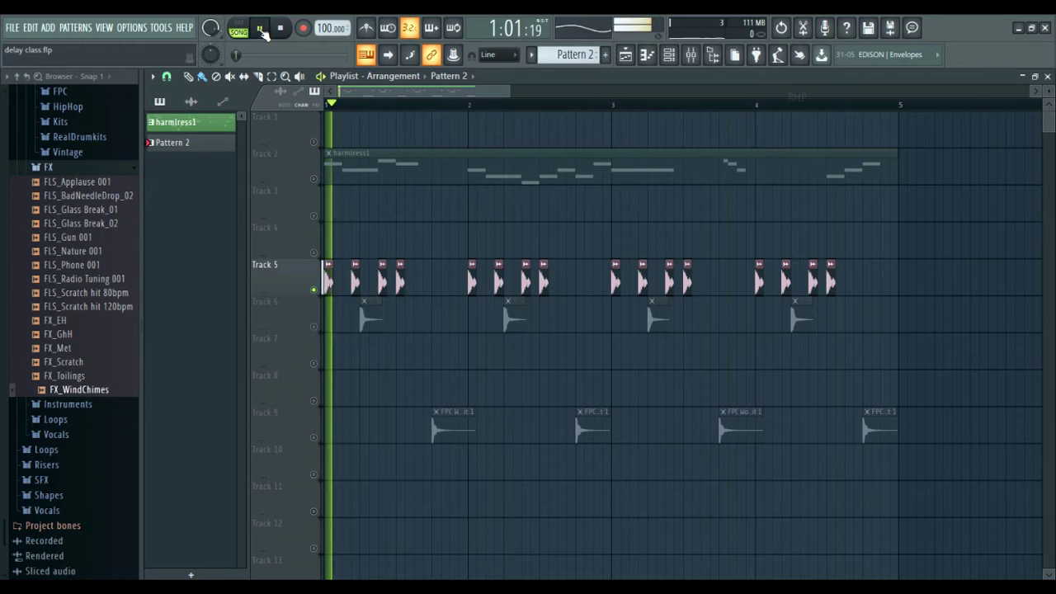
pyautogui.rightClick(314, 328)
pyautogui.click(281, 29)
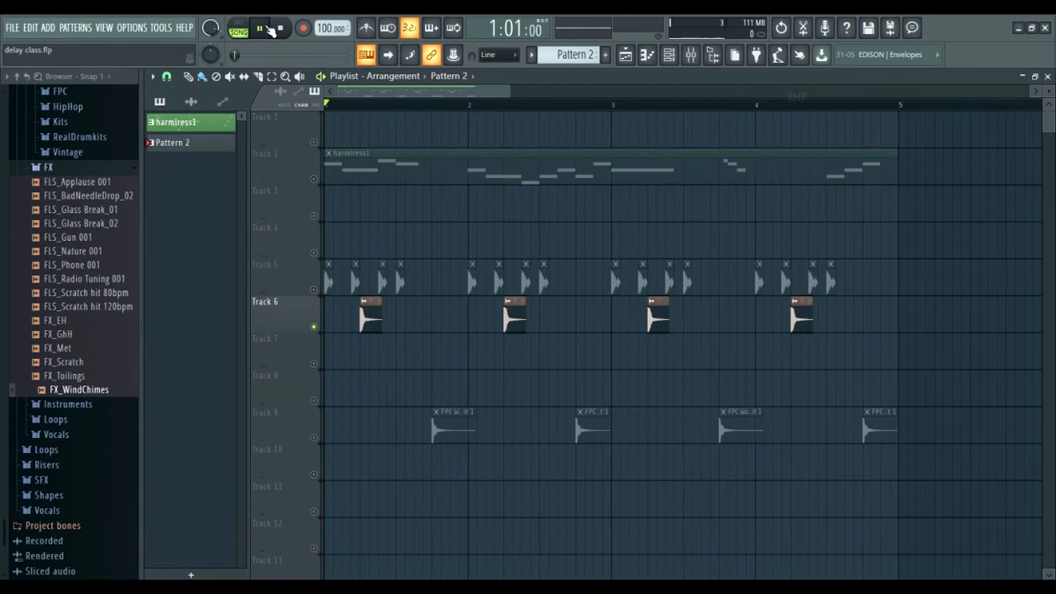
pyautogui.click(266, 29)
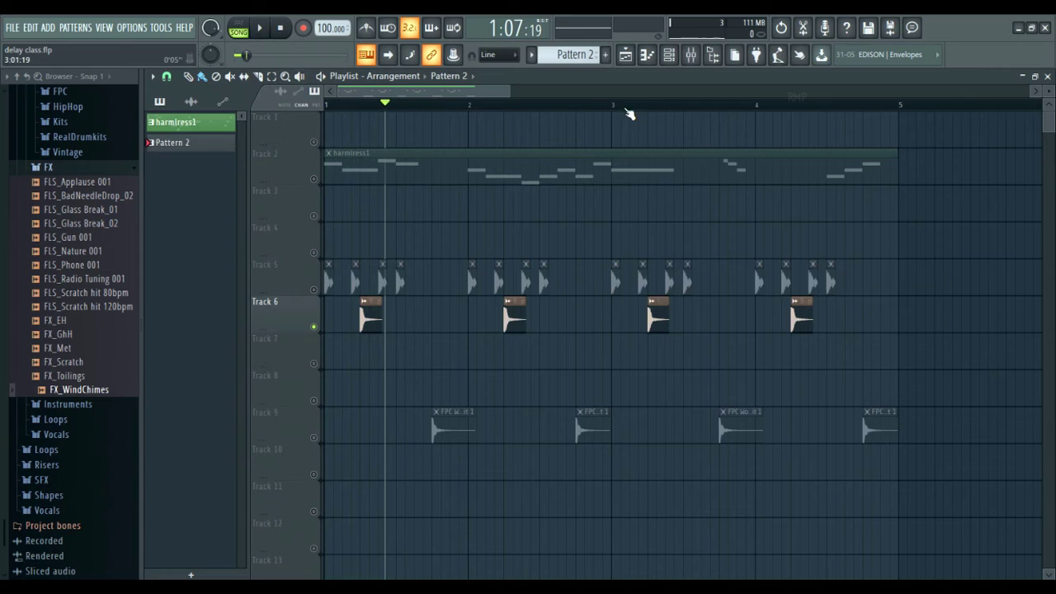
# Step: Route the 909 Clap channel to mixer Insert 2 and unsolo Track 6 in the playlist
pyautogui.click(692, 58)
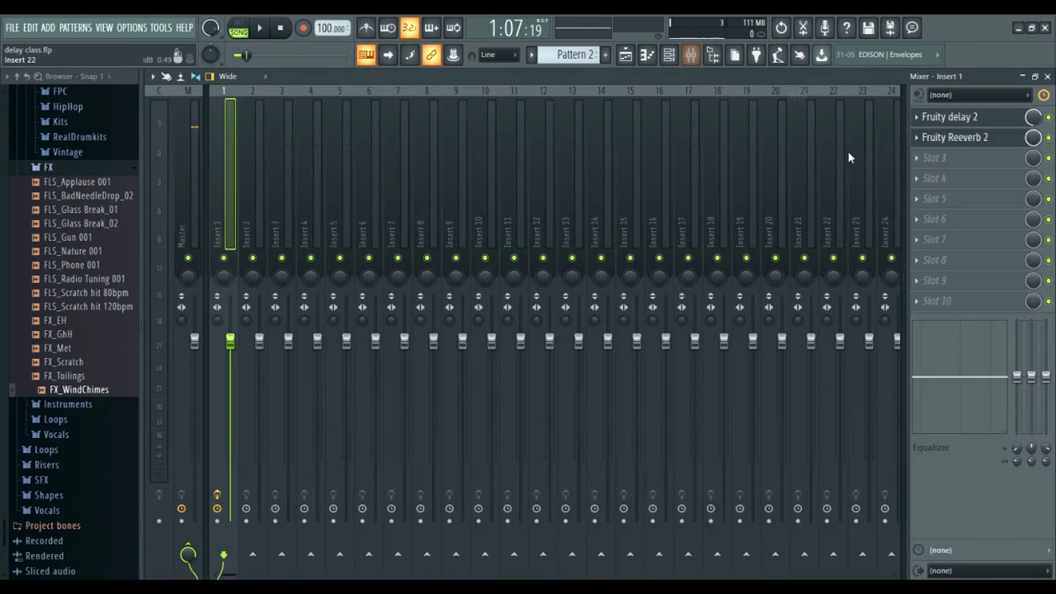
pyautogui.click(625, 56)
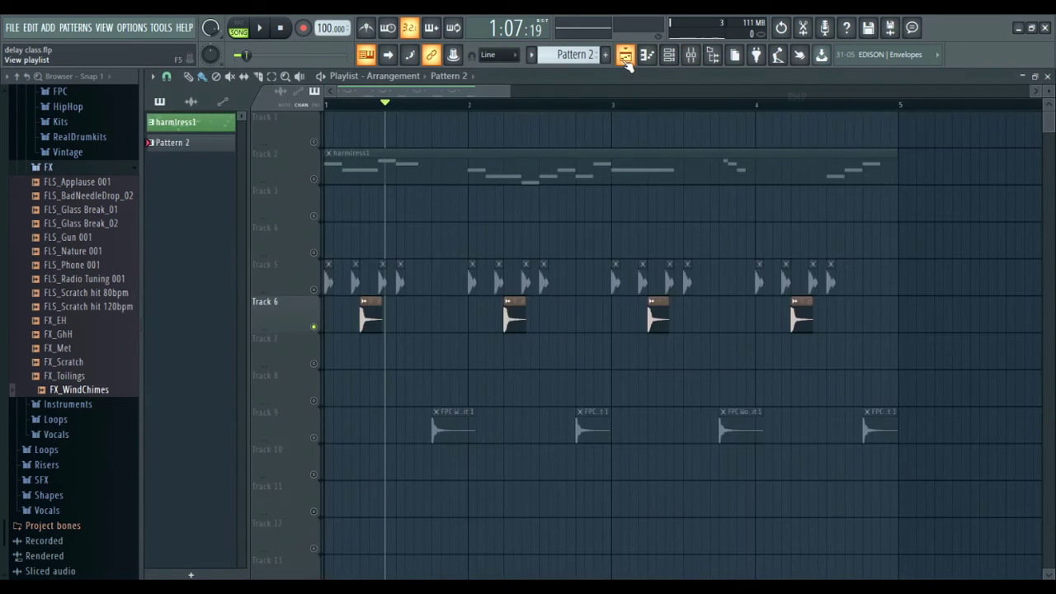
pyautogui.click(669, 55)
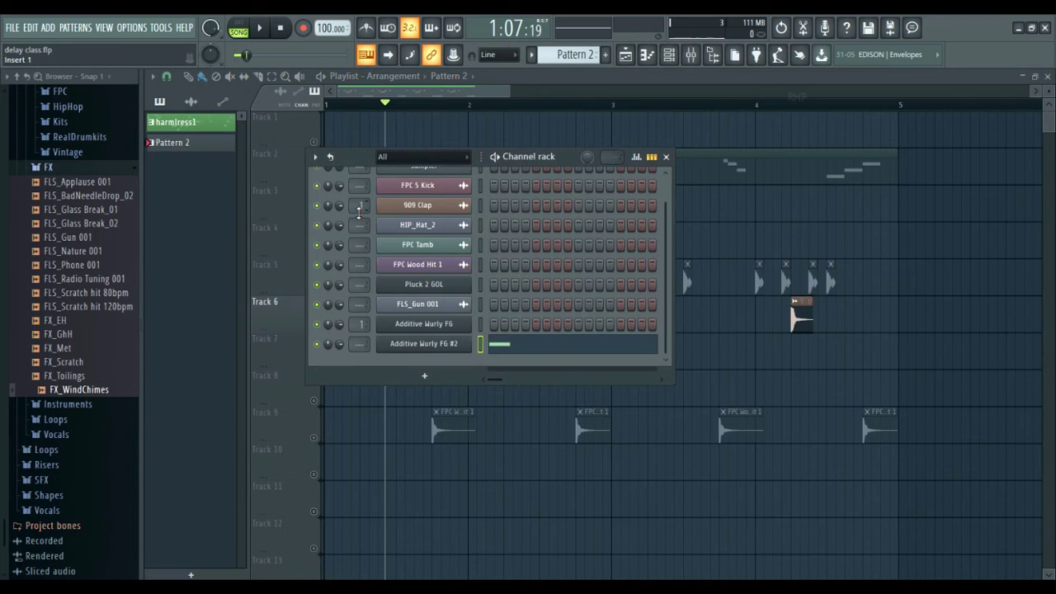
pyautogui.click(667, 157)
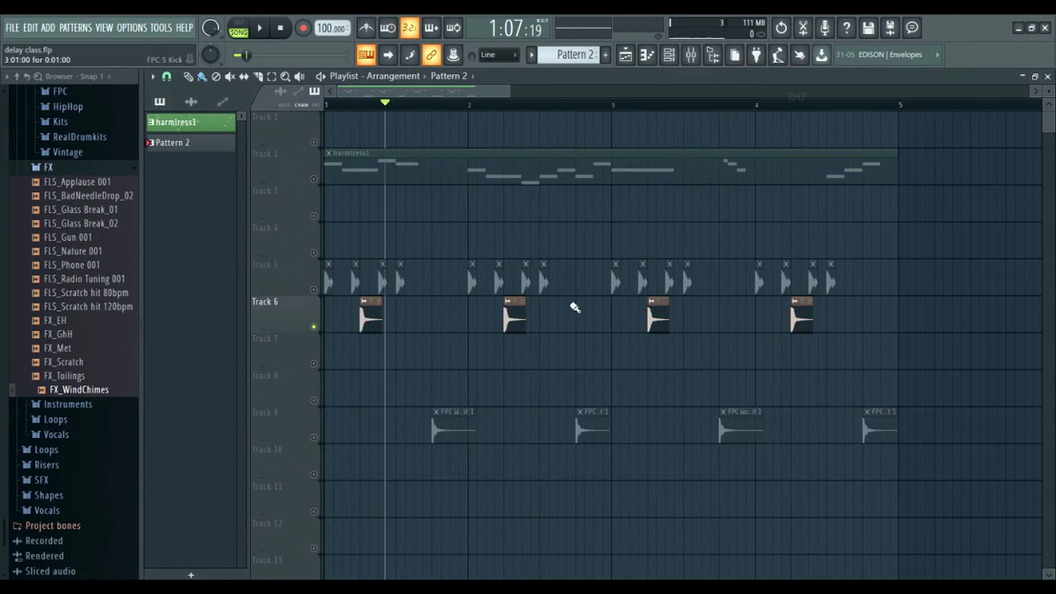
pyautogui.rightClick(314, 328)
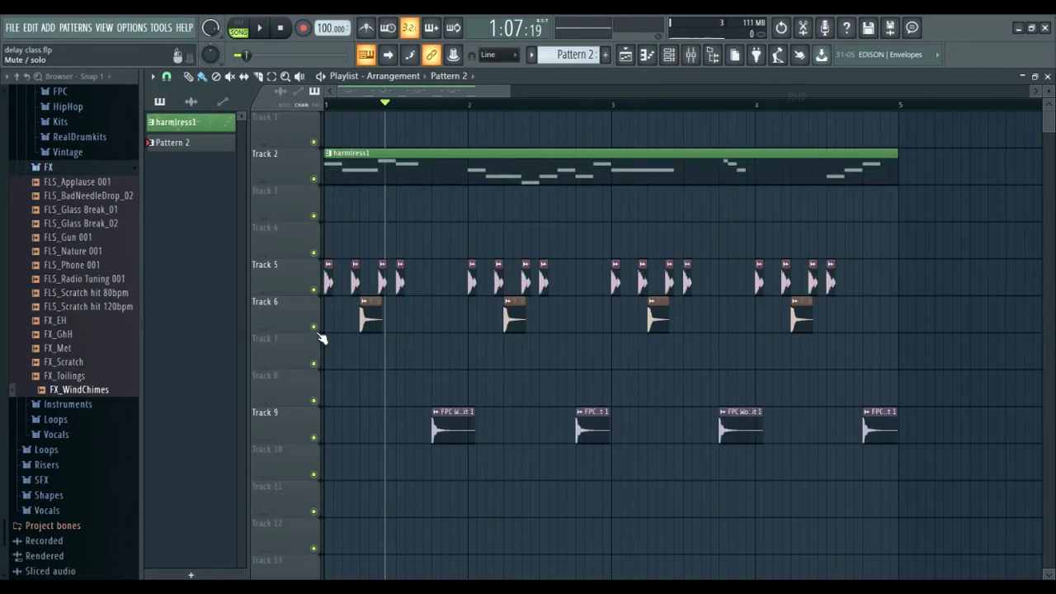
# Step: Load Fruity Reeverb 2 in slot 1 of mixer Insert 2 and raise its room size and low cut
pyautogui.click(690, 55)
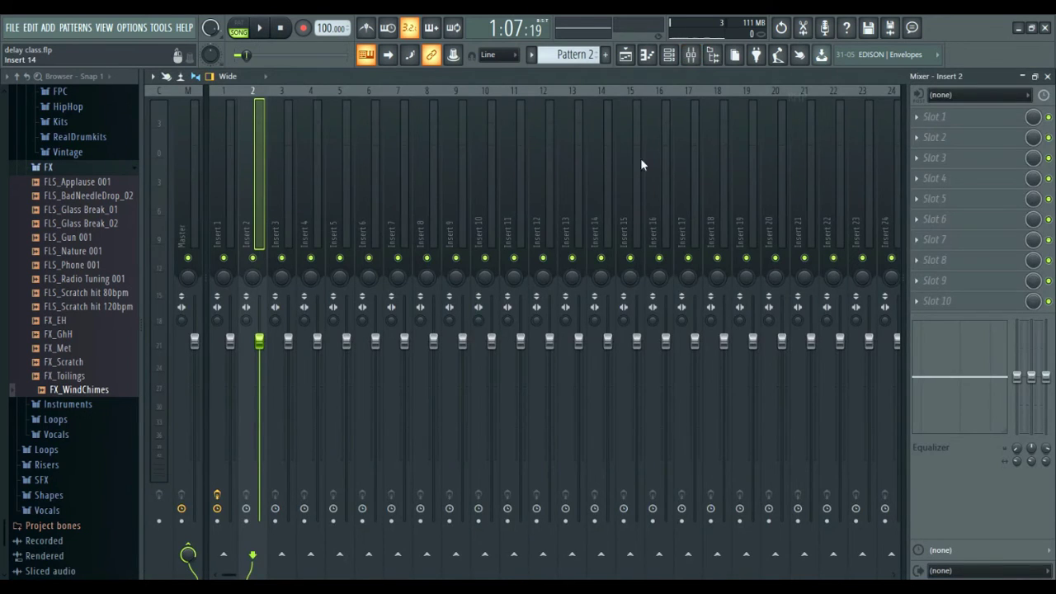
pyautogui.click(957, 117)
pyautogui.click(387, 261)
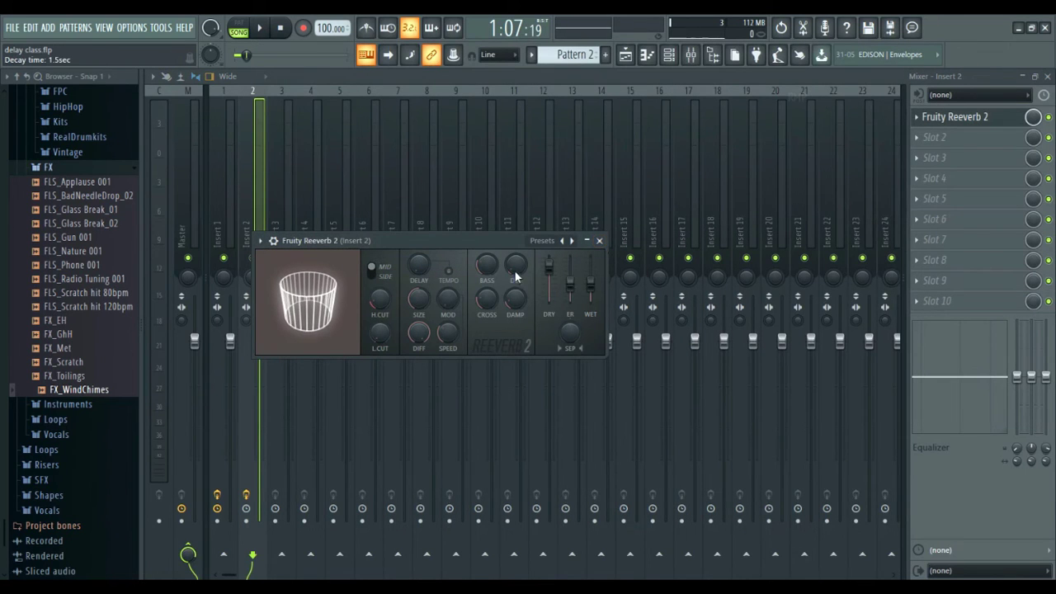
pyautogui.moveTo(378, 334); pyautogui.dragTo(379, 305)
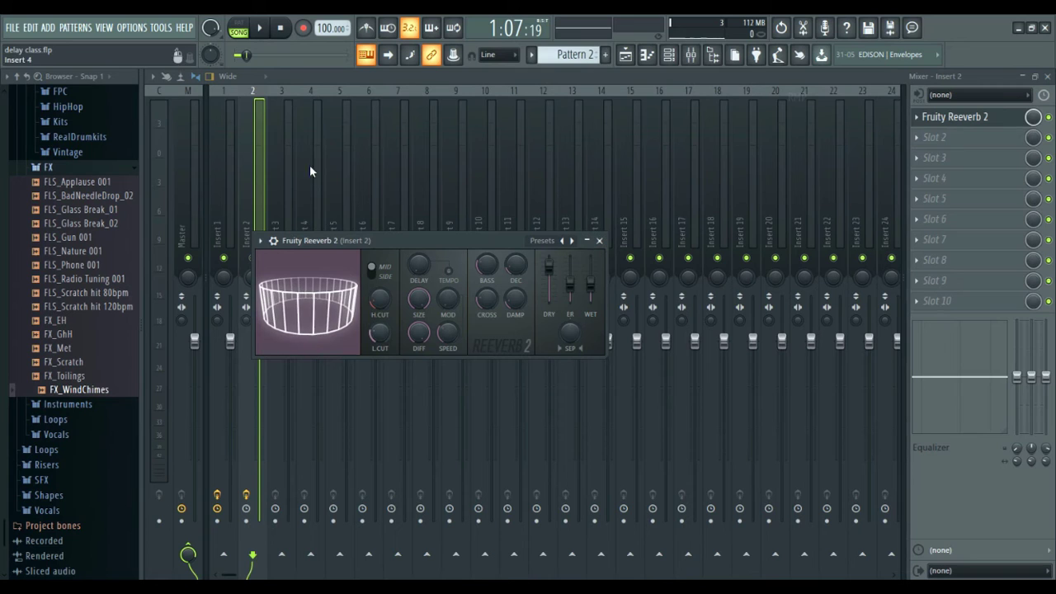
pyautogui.click(600, 240)
# Step: Play the full arrangement with all tracks active and return the playhead to the start
pyautogui.click(261, 28)
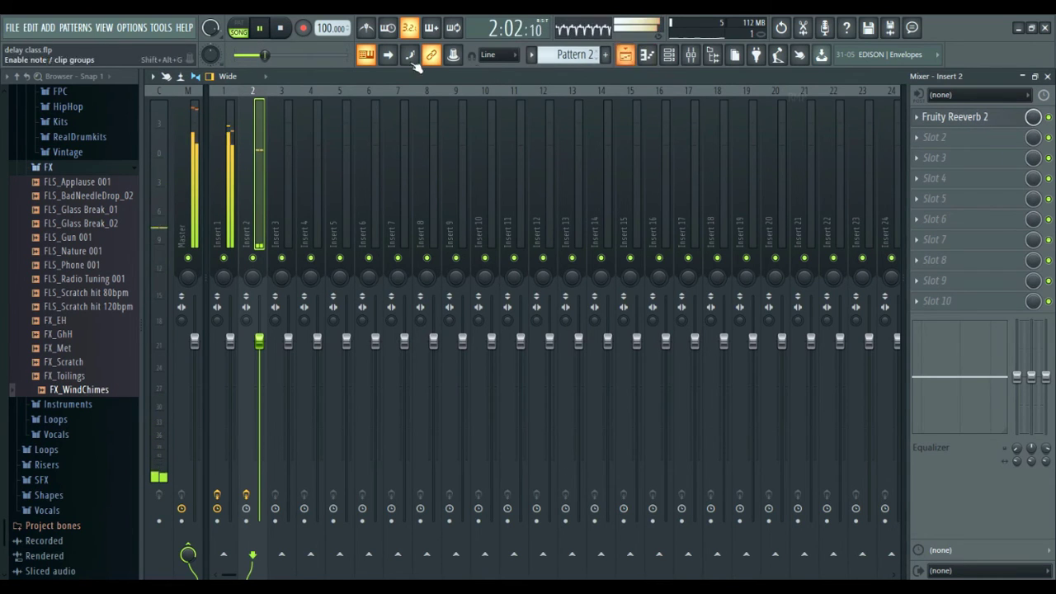
pyautogui.click(260, 30)
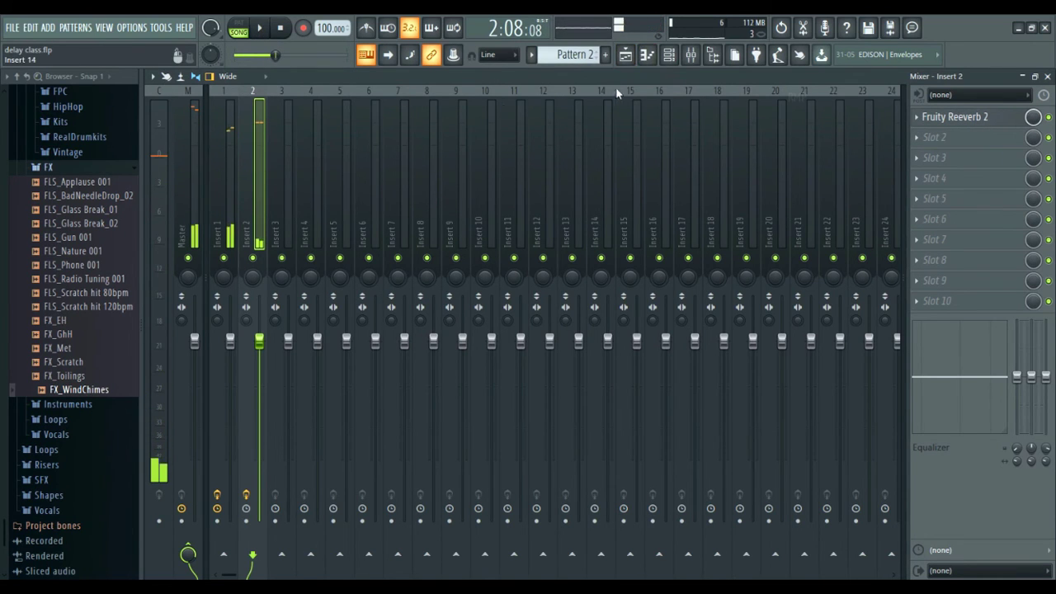
pyautogui.click(280, 28)
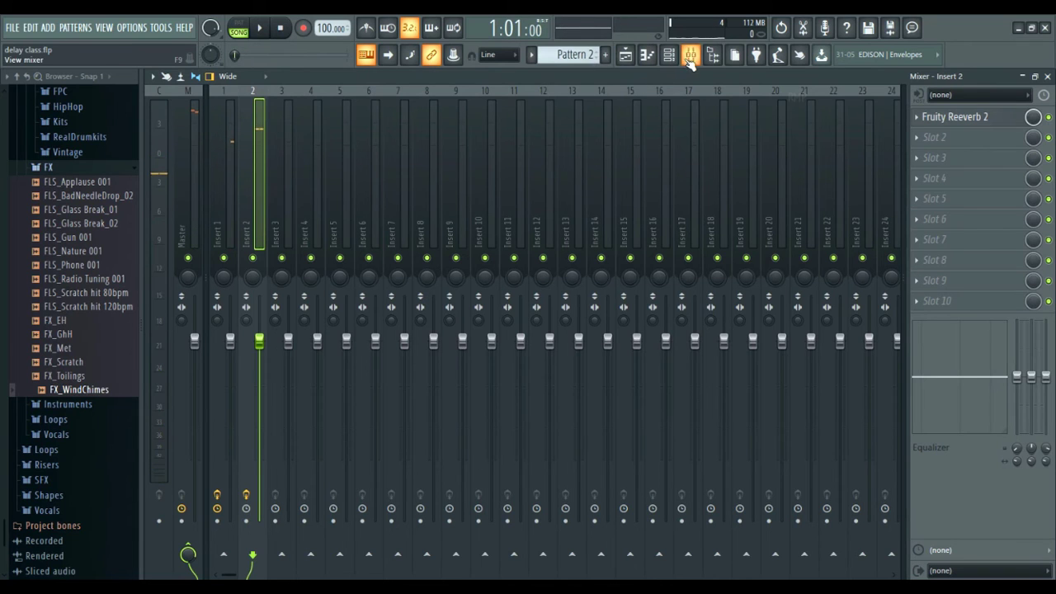
# Step: Route Track 9's FPC Wood Hit 1 channel to mixer Insert 3 and show that insert in the mixer
pyautogui.click(625, 55)
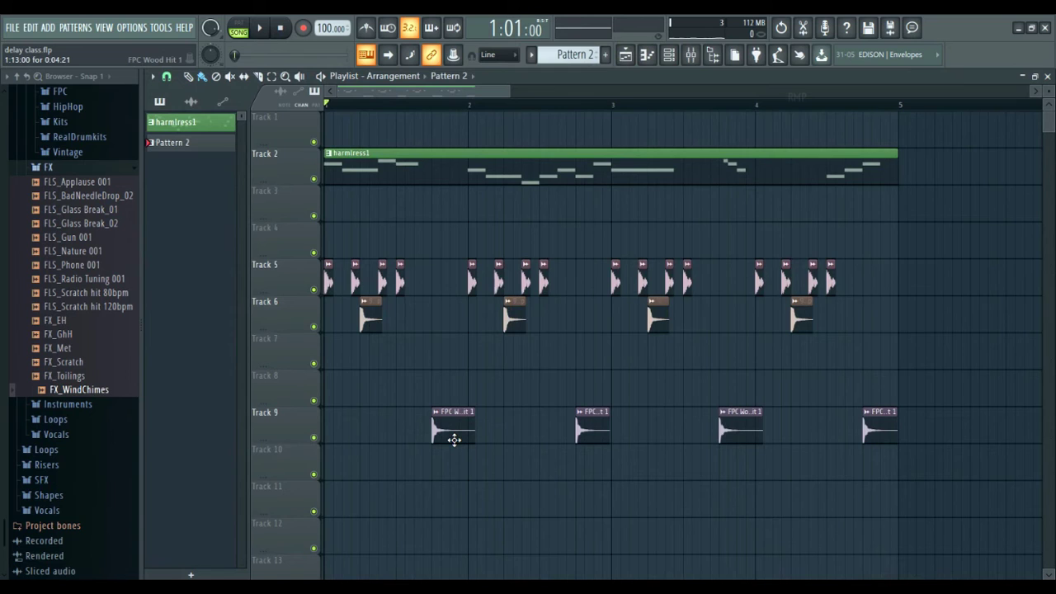
pyautogui.doubleClick(454, 440)
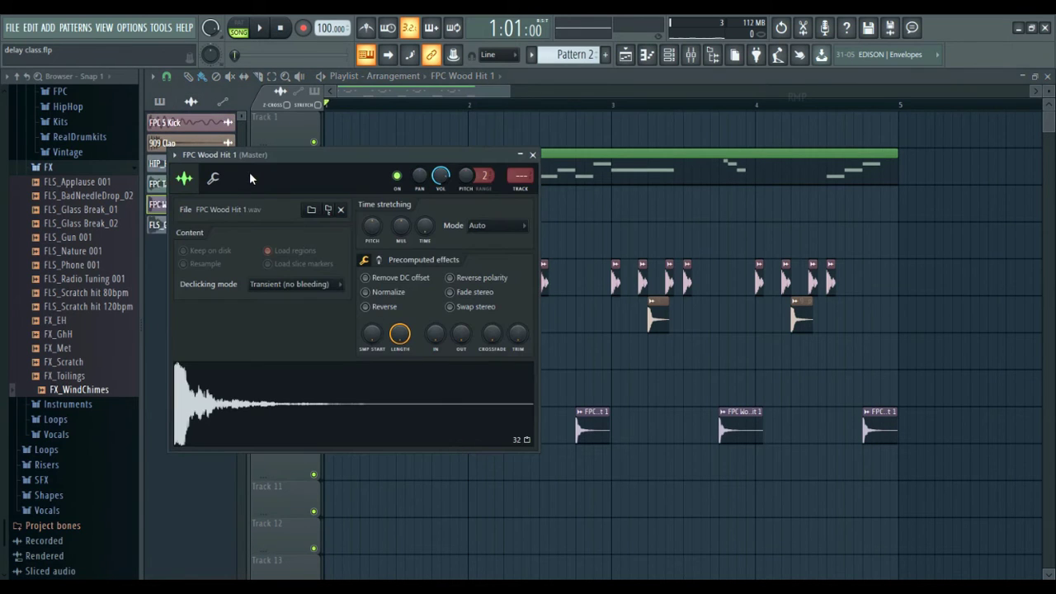
pyautogui.click(532, 156)
pyautogui.click(669, 54)
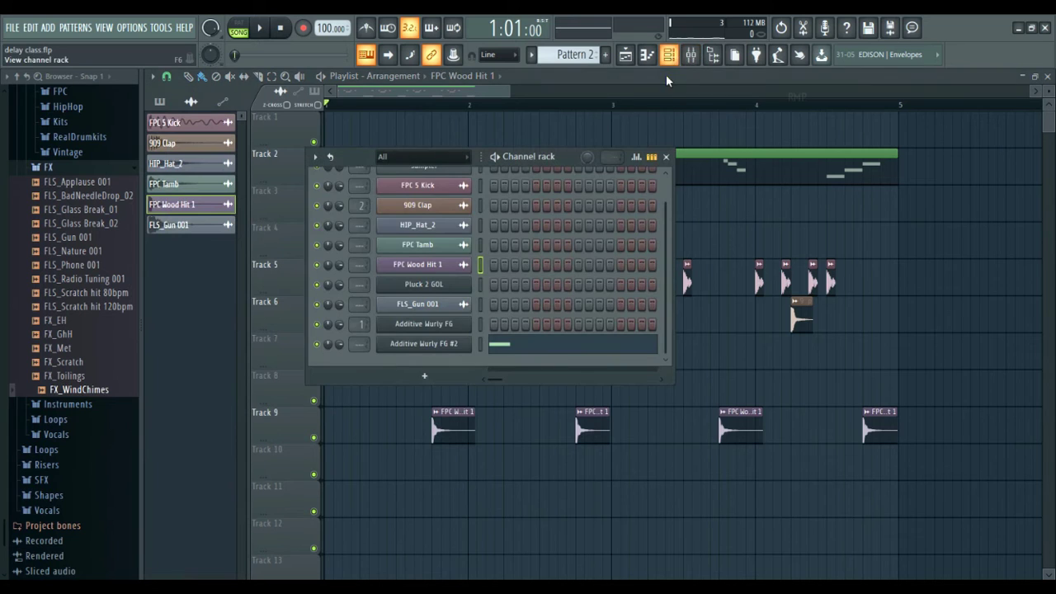
pyautogui.scroll(1, 462, 289)
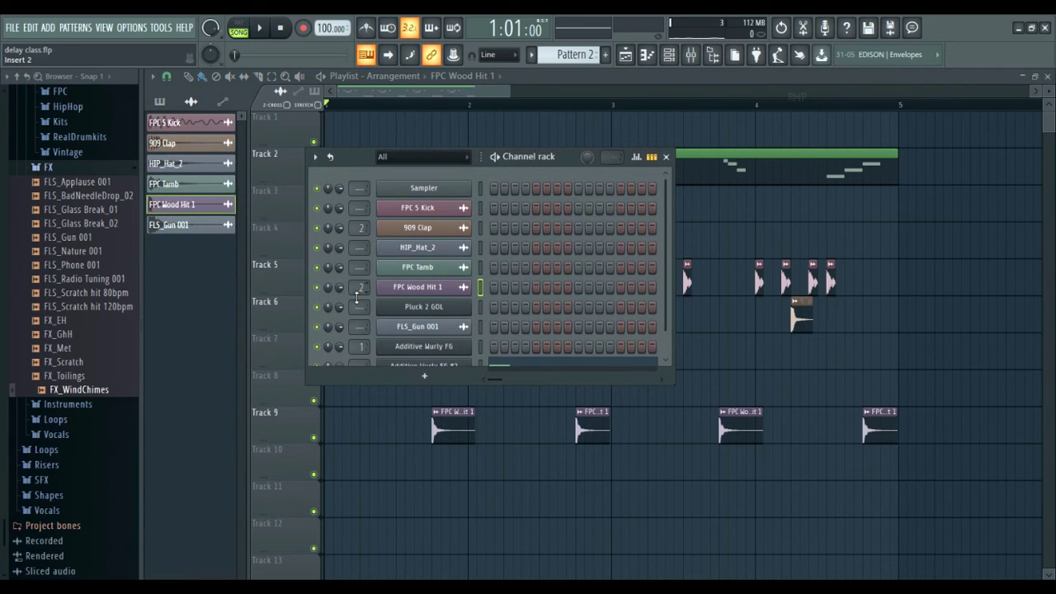
pyautogui.click(667, 158)
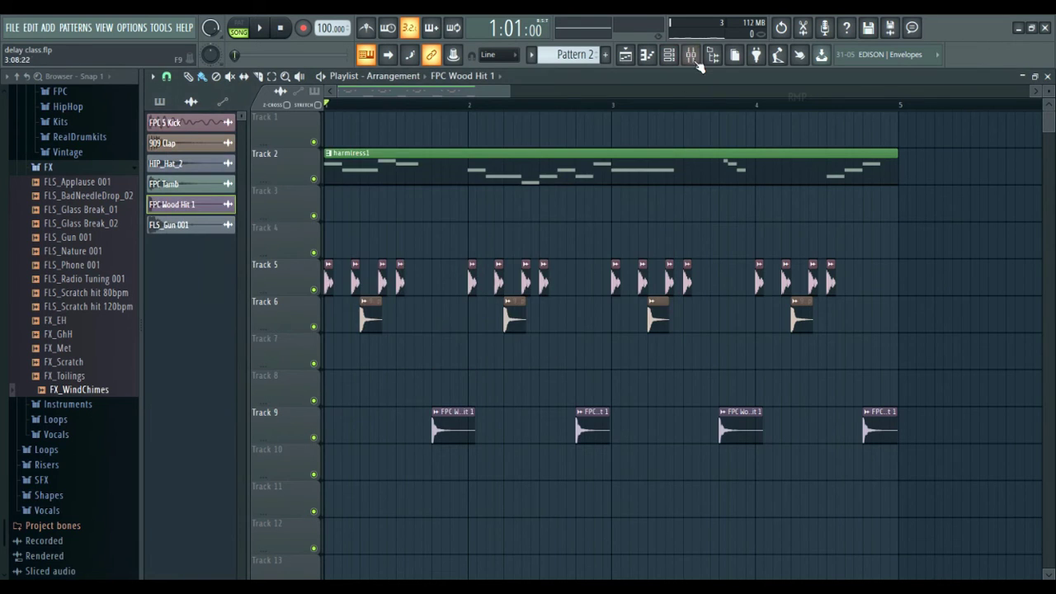
pyautogui.click(690, 58)
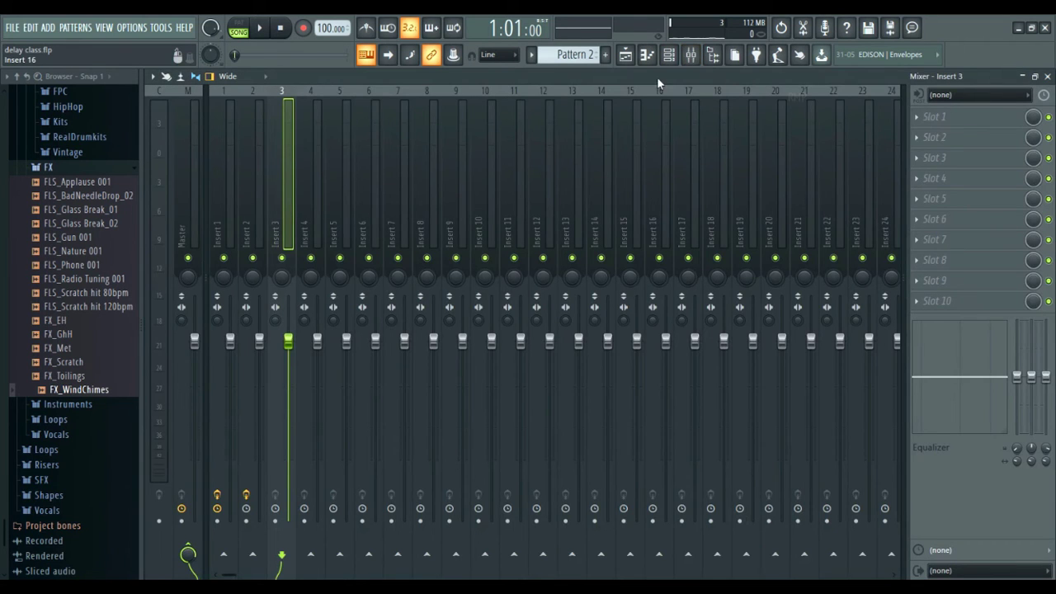
# Step: Delete the FPC Wood Hit 1 clips at the ends of bars 2 and 4 on Track 9 of the playlist
pyautogui.click(627, 58)
pyautogui.rightClick(593, 433)
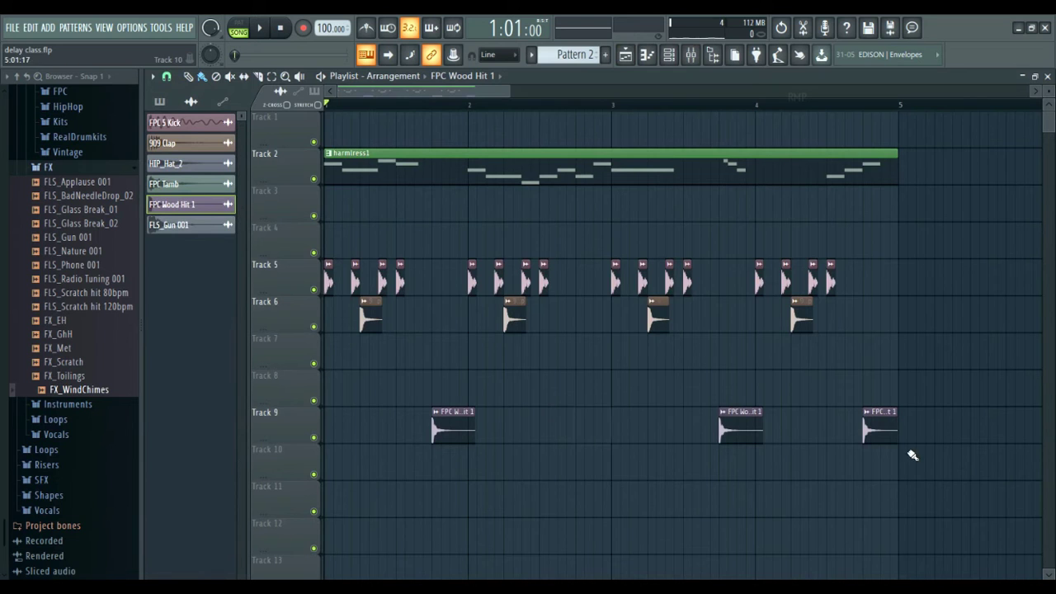
pyautogui.rightClick(882, 431)
# Step: Load Fruity Delay 2 in slot 1 of mixer Insert 3, play the arrangement and move the plugin window clear of the insert's meter
pyautogui.click(691, 55)
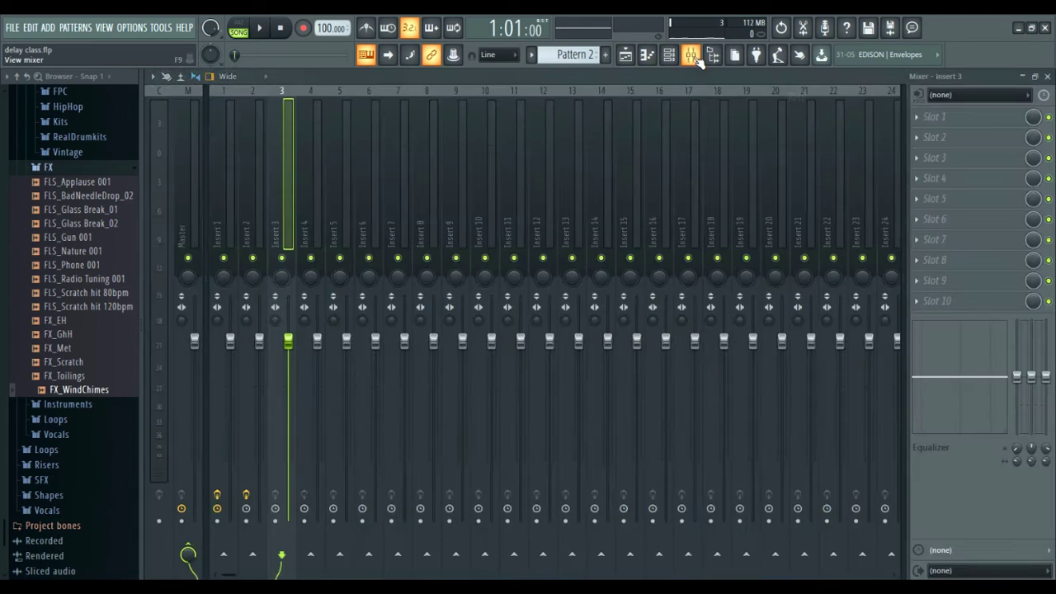
pyautogui.click(974, 123)
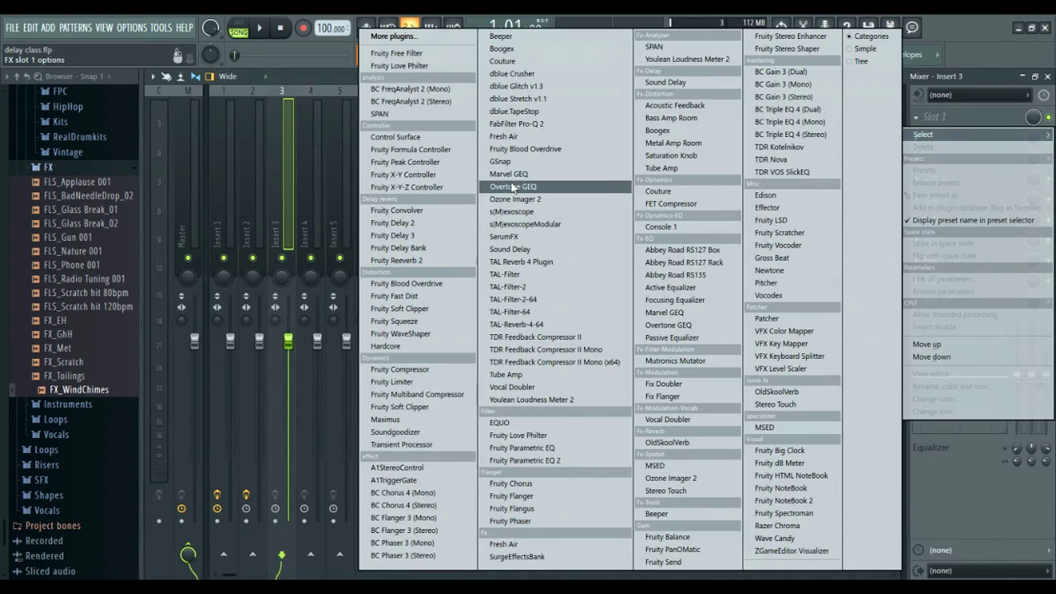
pyautogui.click(409, 224)
pyautogui.press('space')
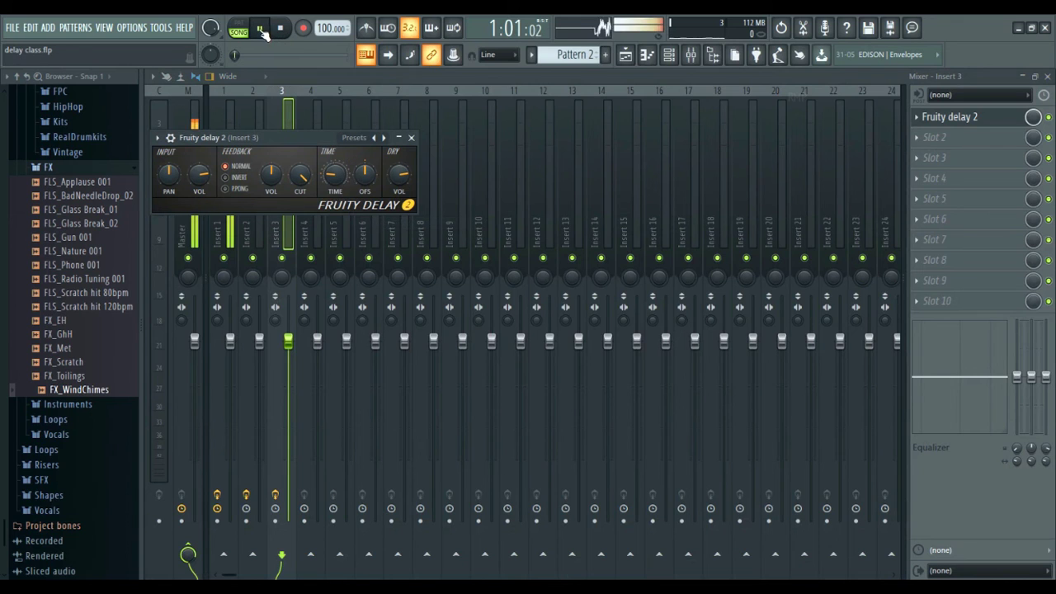
pyautogui.moveTo(295, 135); pyautogui.dragTo(565, 173)
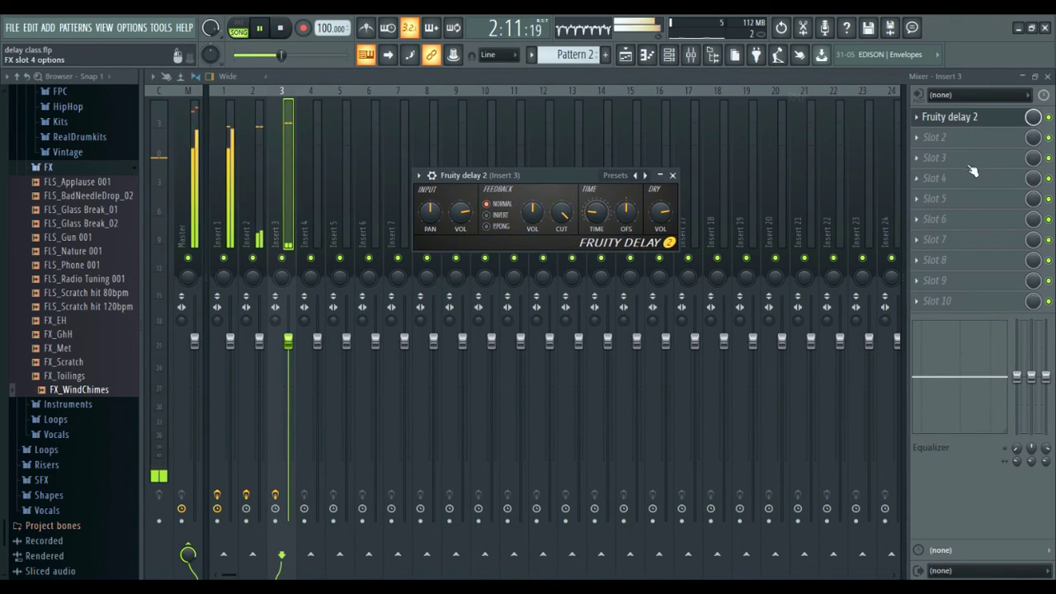
# Step: Try a lower mix level for Fruity Delay 2 in slot 1 of Insert 3, reset it and reopen the plugin
pyautogui.click(673, 174)
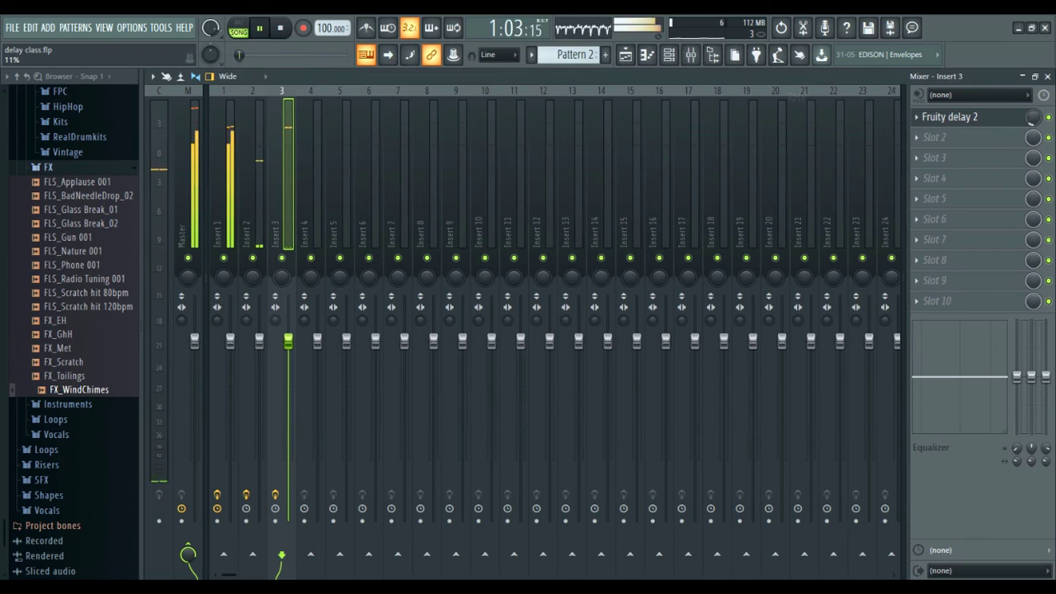
pyautogui.click(1005, 126)
pyautogui.rightClick(1034, 123)
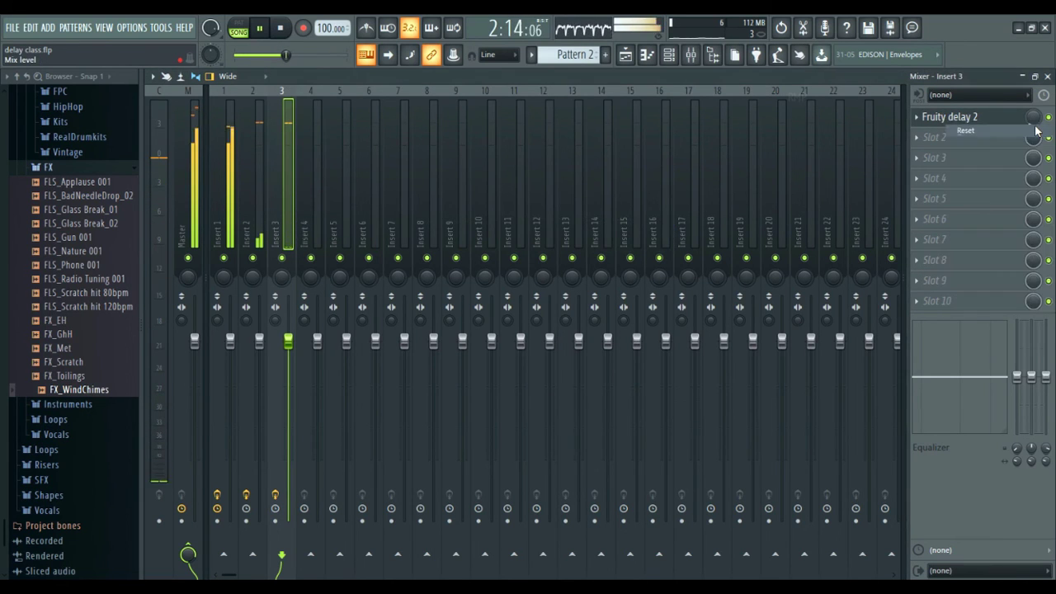
pyautogui.click(1006, 124)
pyautogui.click(979, 121)
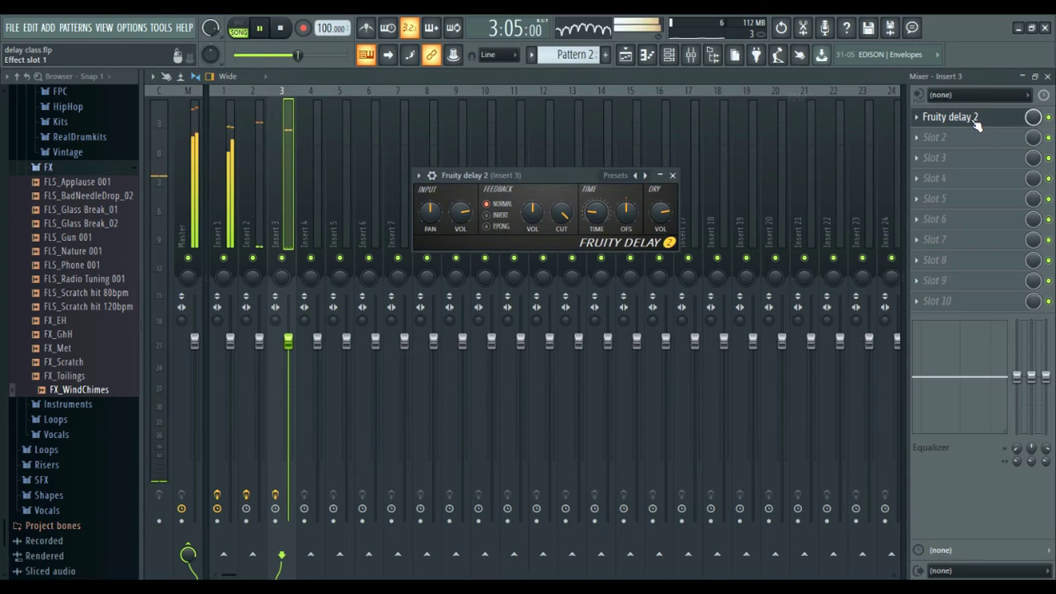
# Step: Set a shorter preset delay time for Fruity Delay 2 on Insert 3
pyautogui.rightClick(594, 214)
pyautogui.moveTo(652, 234)
pyautogui.click(725, 245)
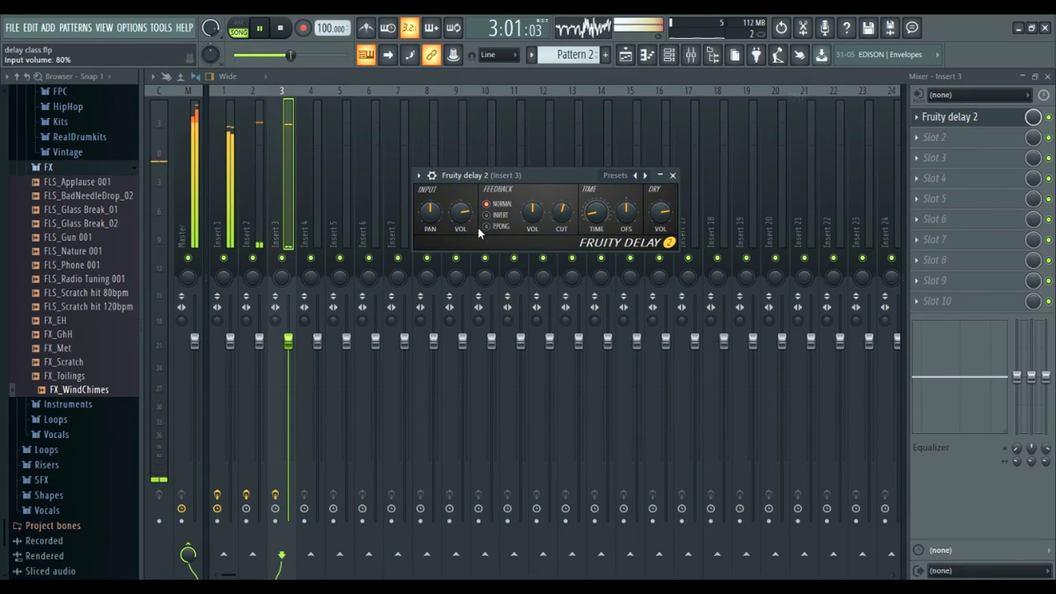
# Step: Lower Fruity Delay 2's input volume, set its feedback cutoff to 48%, raise the time offset slightly and stop playback
pyautogui.moveTo(461, 212); pyautogui.dragTo(461, 229)
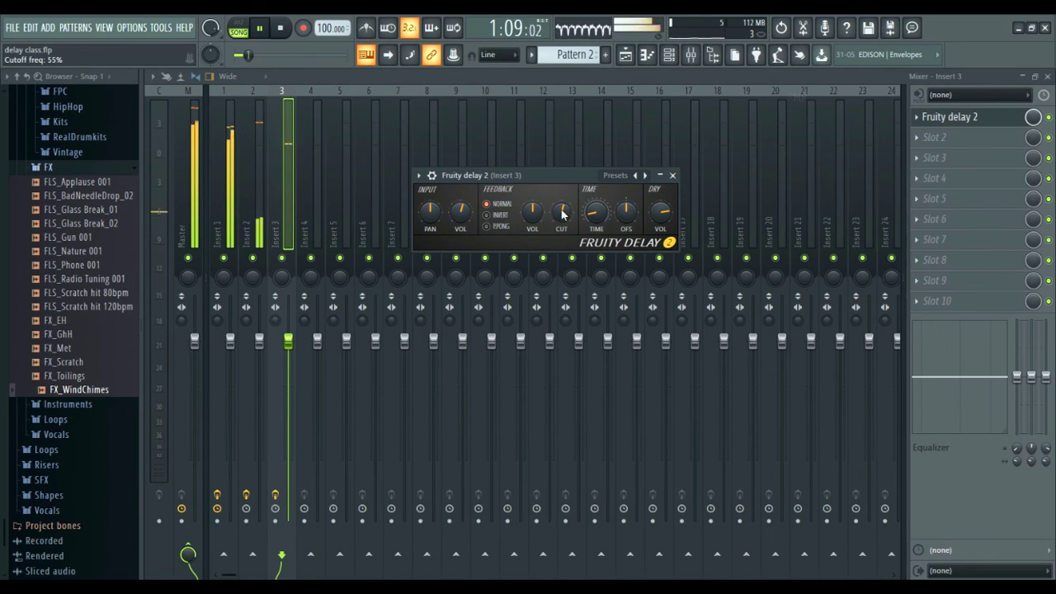
pyautogui.moveTo(561, 212); pyautogui.dragTo(562, 214)
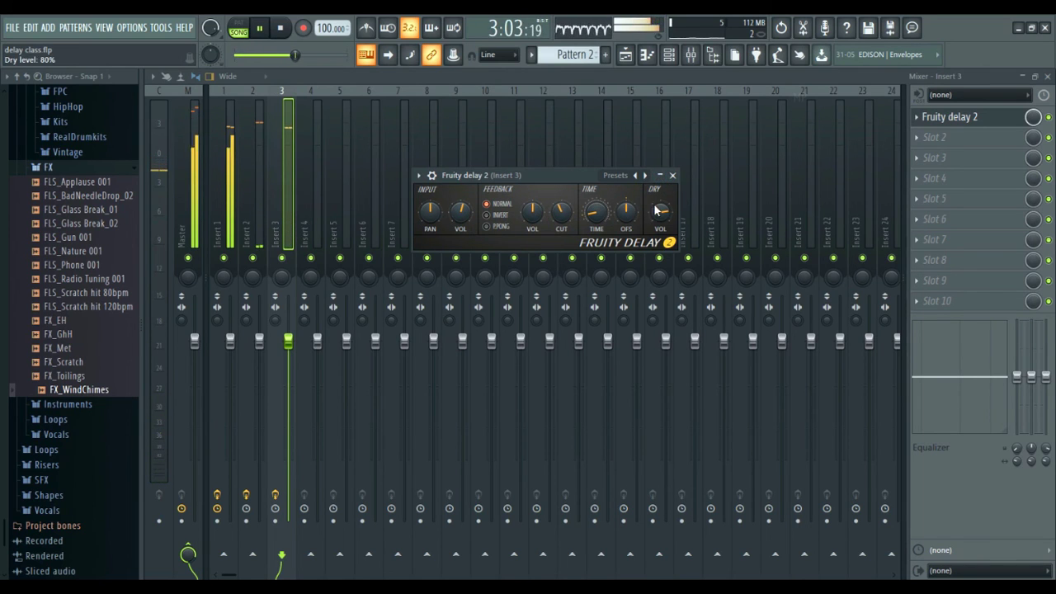
pyautogui.moveTo(626, 221); pyautogui.dragTo(626, 221)
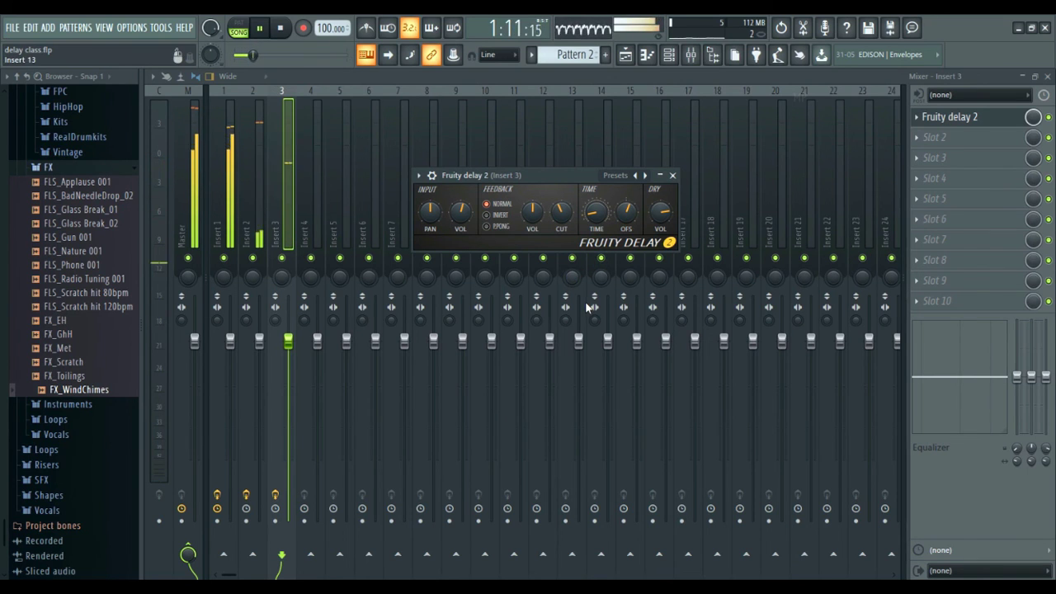
pyautogui.moveTo(627, 212); pyautogui.dragTo(627, 209)
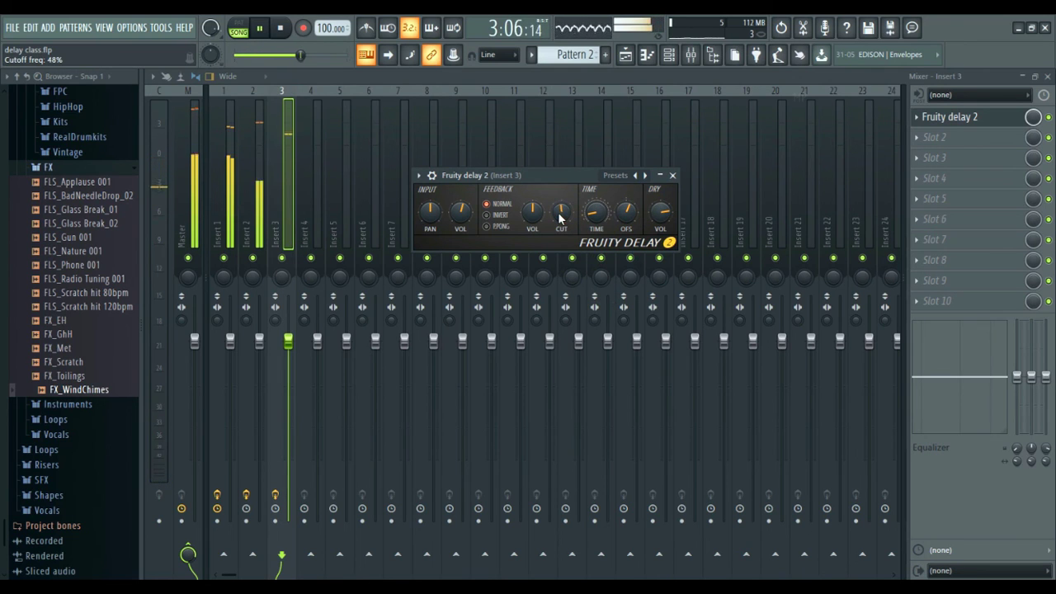
pyautogui.click(673, 176)
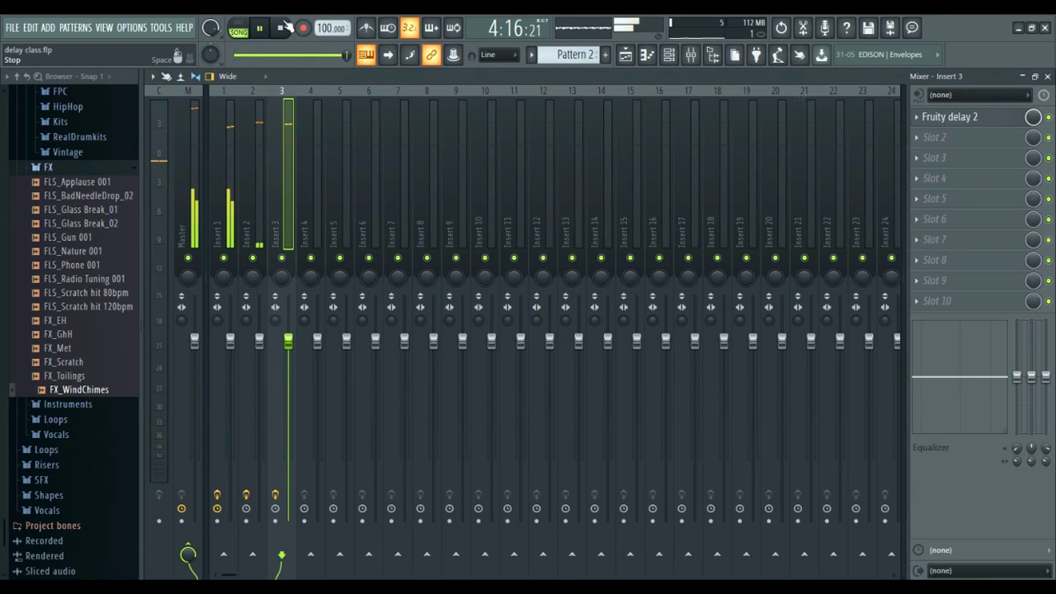
pyautogui.click(280, 29)
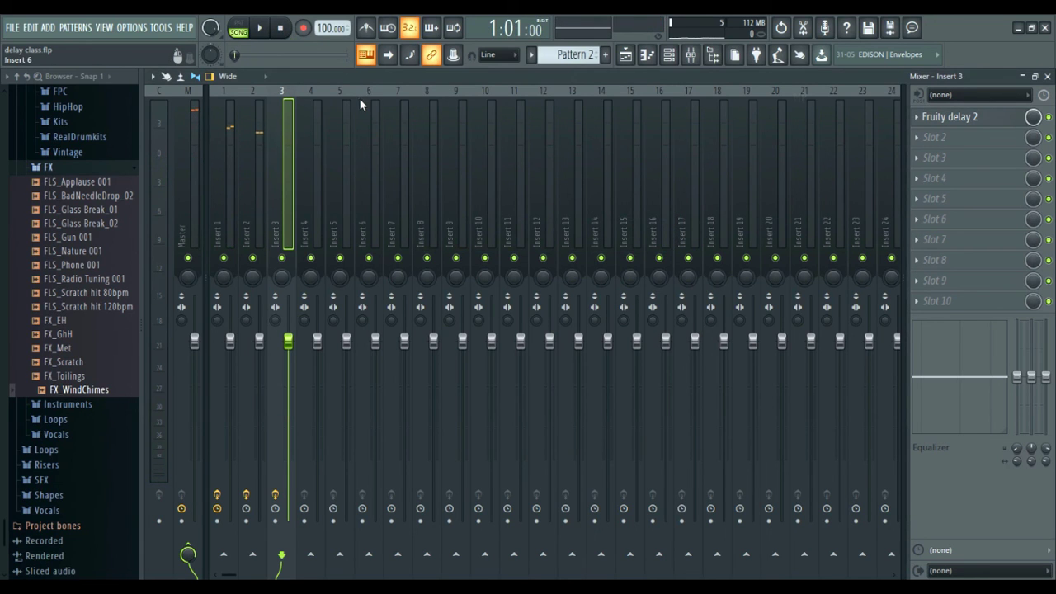
# Step: Load Fruity Reeverb 2 in slot 2 of mixer Insert 3 and play the arrangement with it
pyautogui.click(972, 146)
pyautogui.click(459, 253)
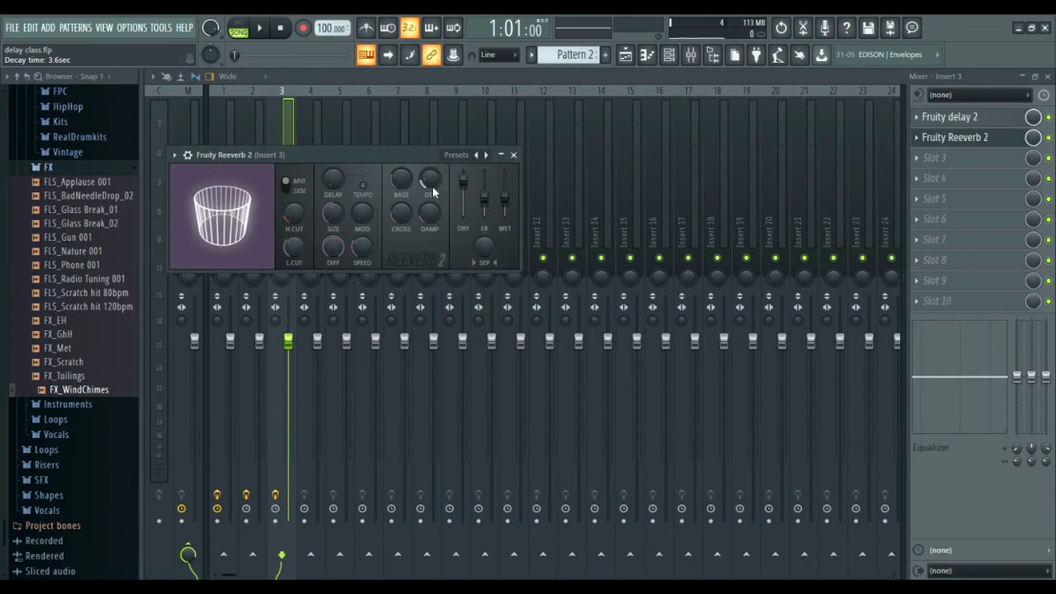
pyautogui.click(259, 28)
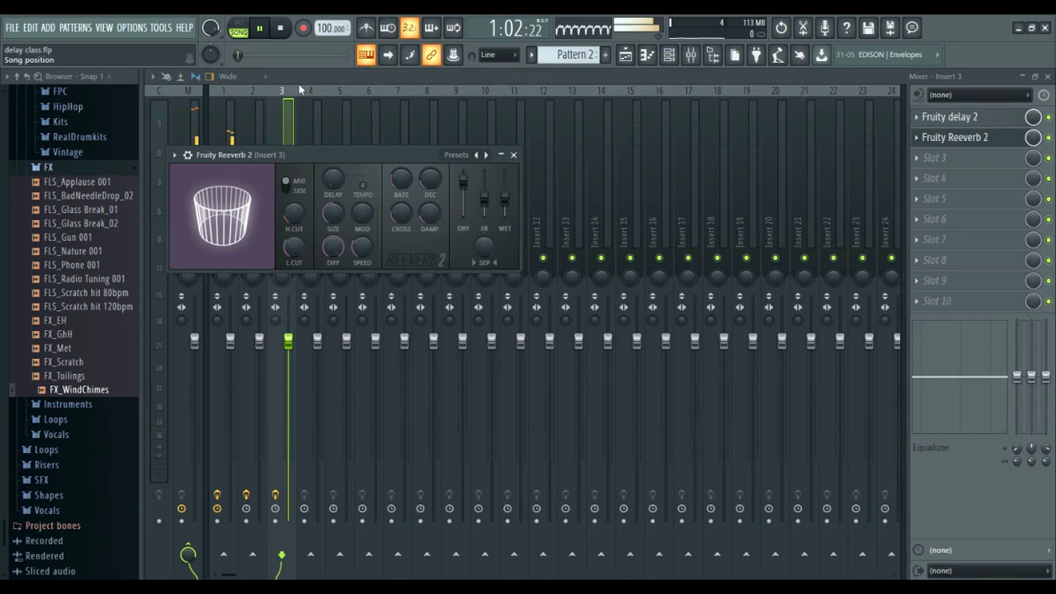
pyautogui.click(513, 156)
# Step: Lower Insert 3's volume fader slightly, stop playback at the song start and show the playlist
pyautogui.moveTo(288, 339); pyautogui.dragTo(292, 361)
pyautogui.click(261, 30)
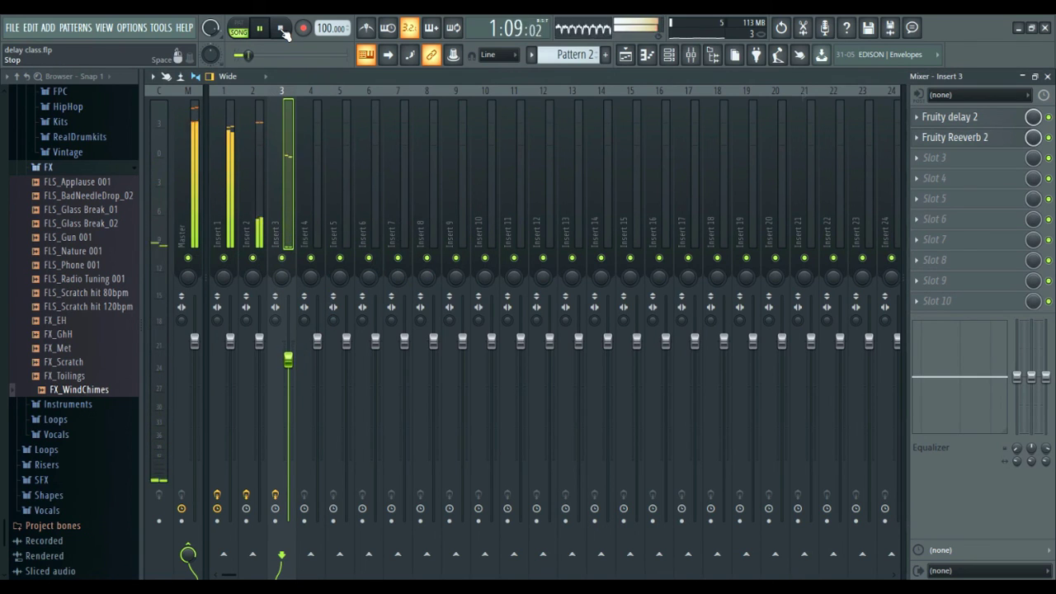
pyautogui.click(269, 30)
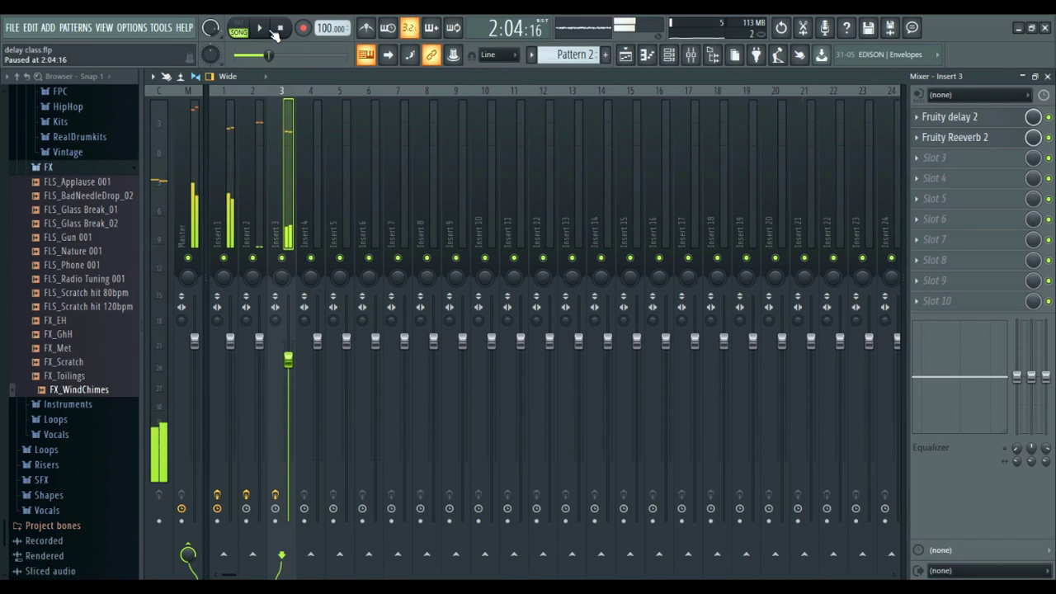
pyautogui.click(279, 29)
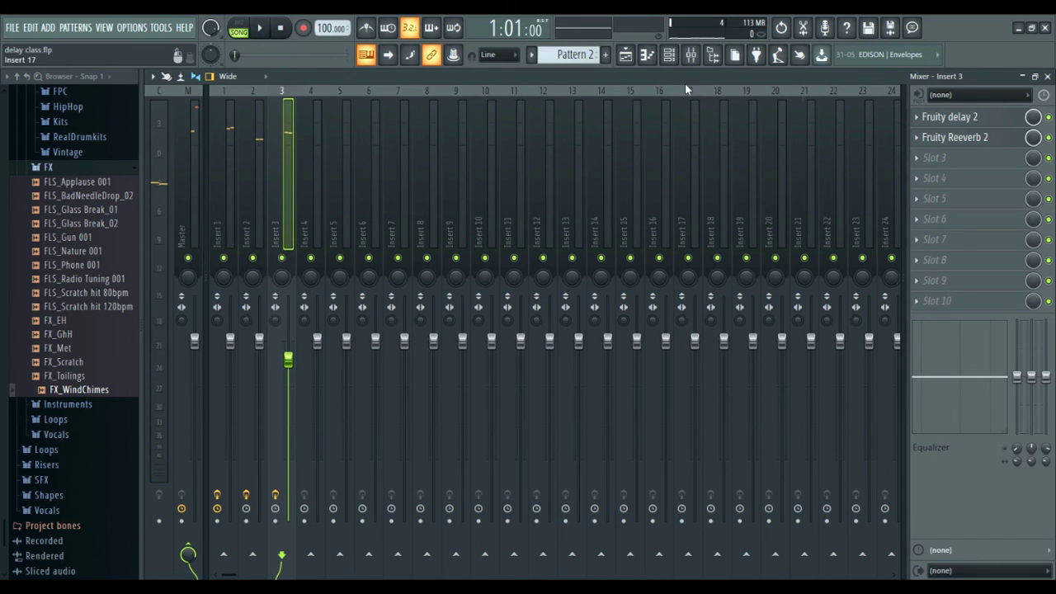
pyautogui.click(625, 54)
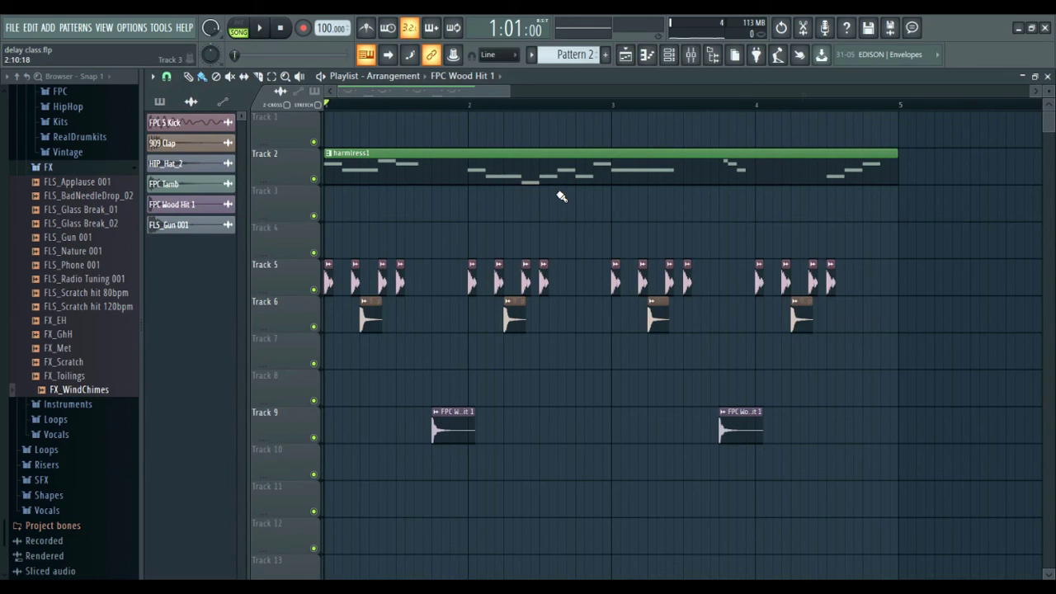